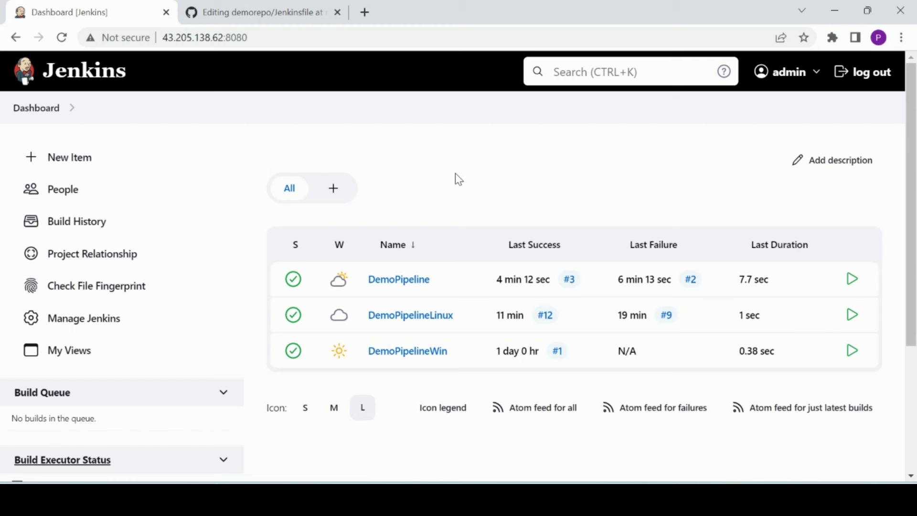
Switch to the Amazon S3 console, open shankaz-s3-bucket and refresh its object list.
mouse_move(469, 480)
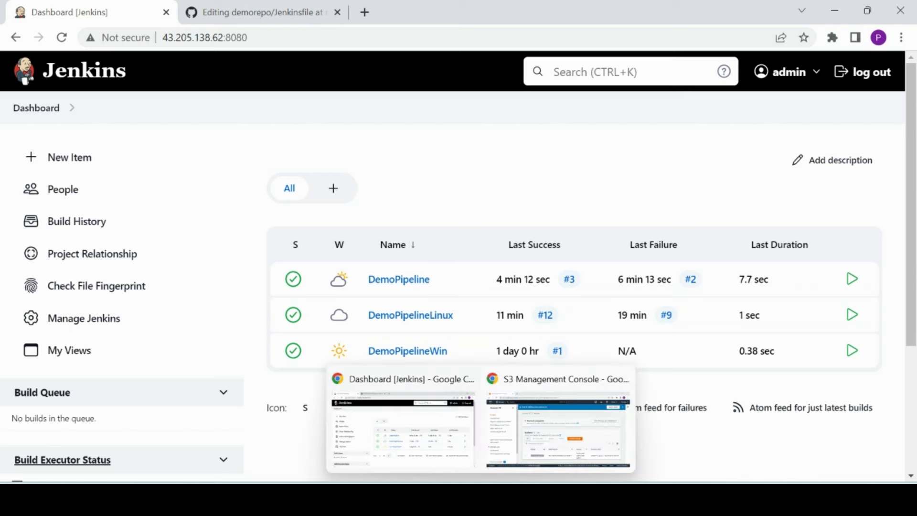
click(519, 435)
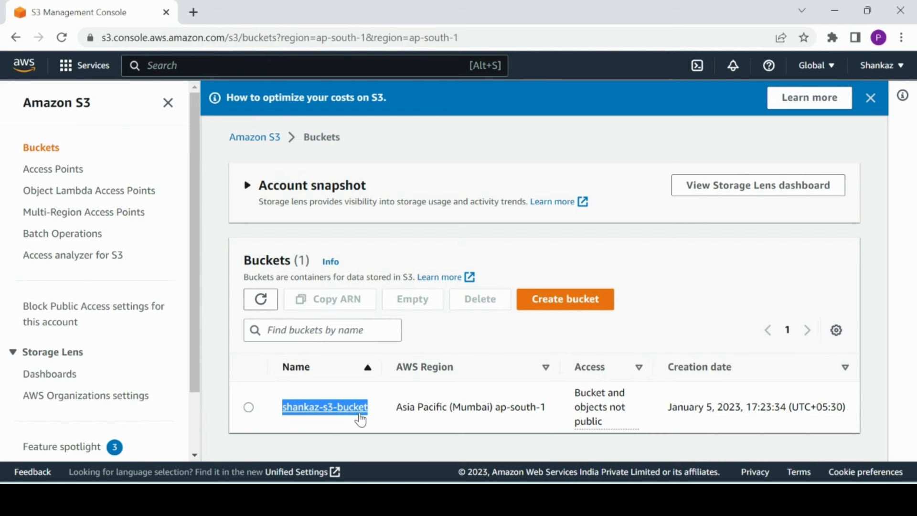
click(319, 410)
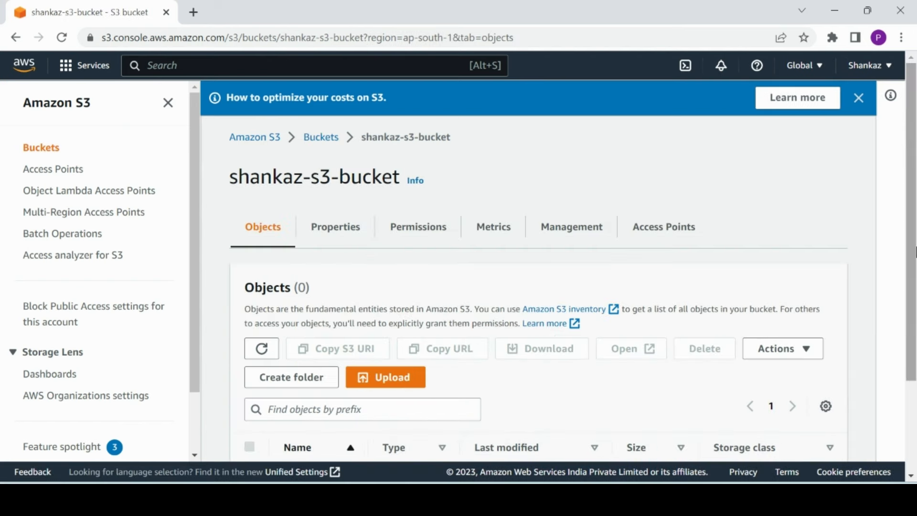
scroll(473, 335, down, 3)
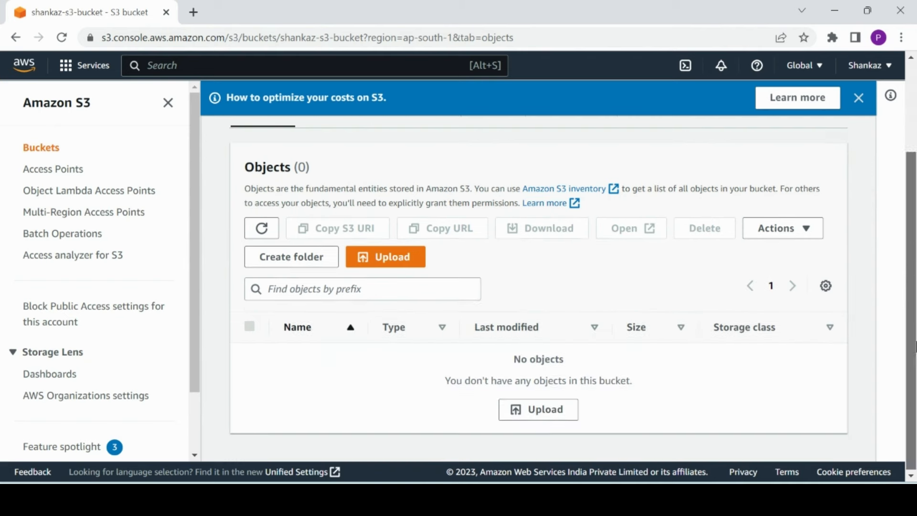
click(262, 227)
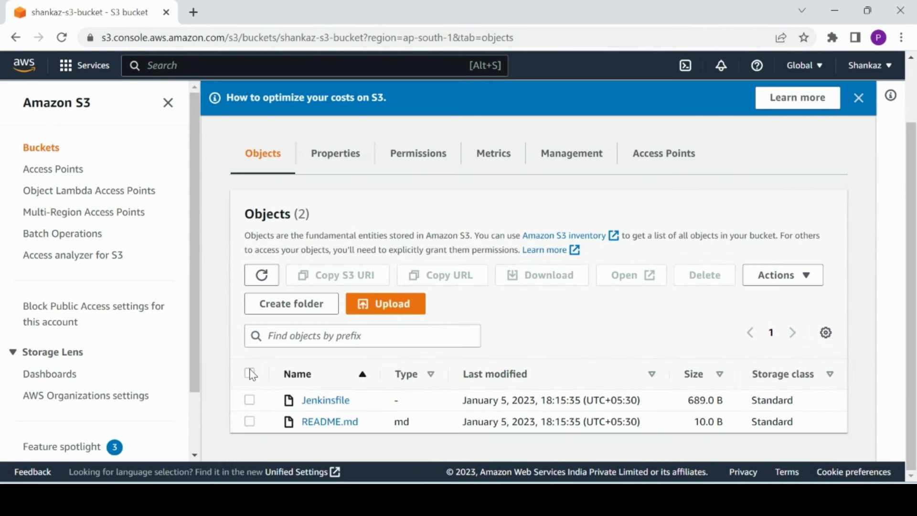
Permanently delete both the Jenkinsfile and README.md objects from the bucket, confirming with "permanently delete".
click(249, 373)
click(698, 282)
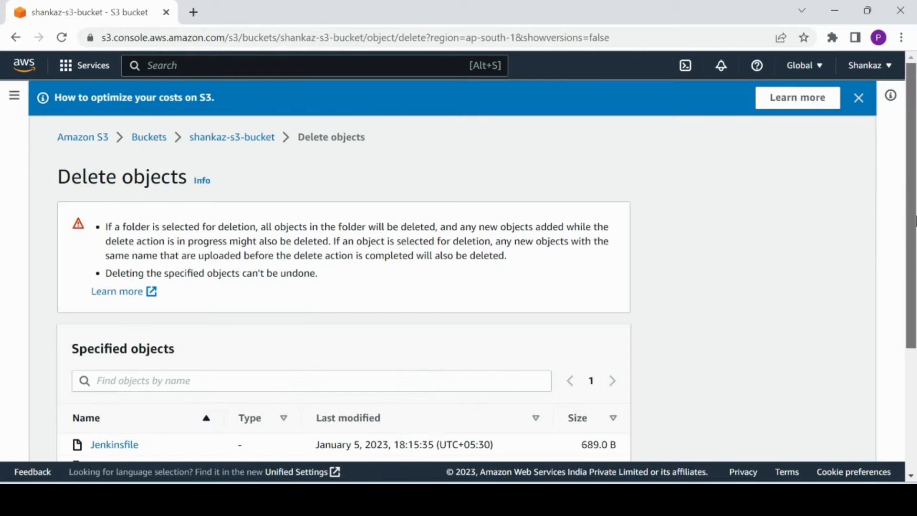
drag(908, 214, 894, 340)
click(357, 387)
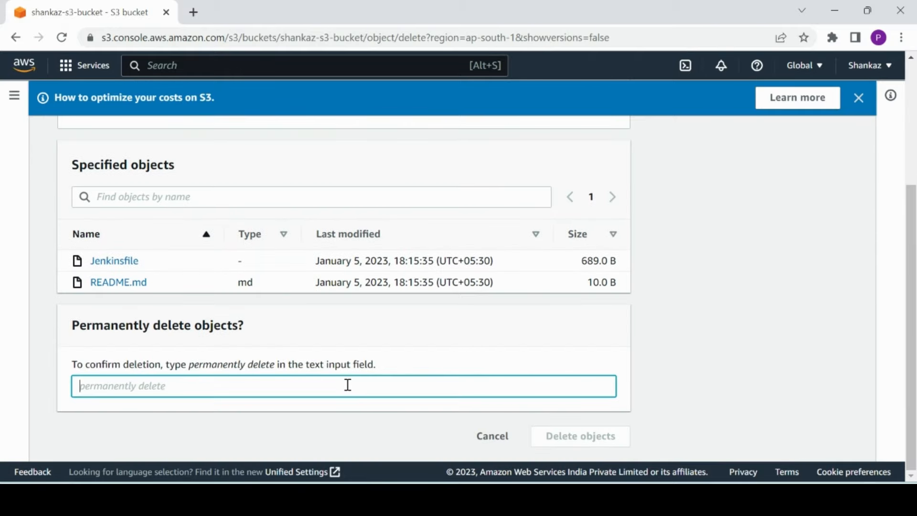
double_click(191, 369)
drag(213, 371, 267, 368)
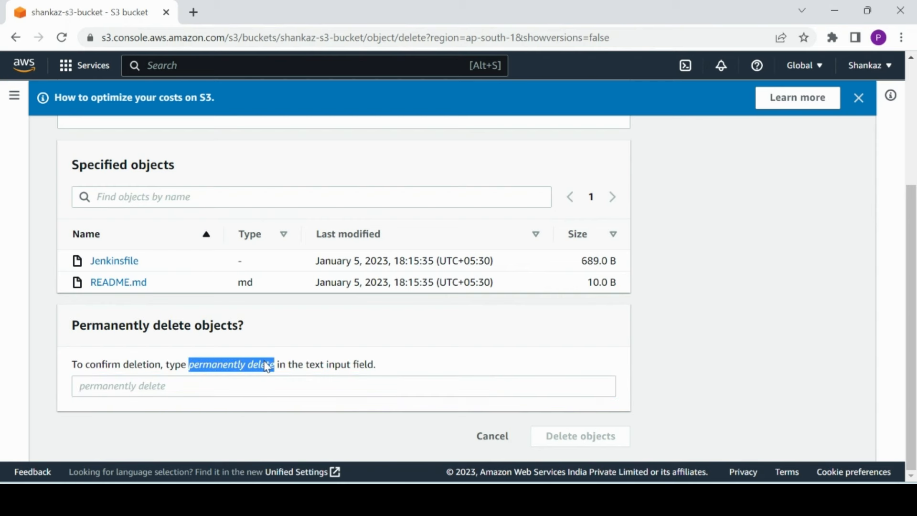
key(ctrl+c)
click(220, 393)
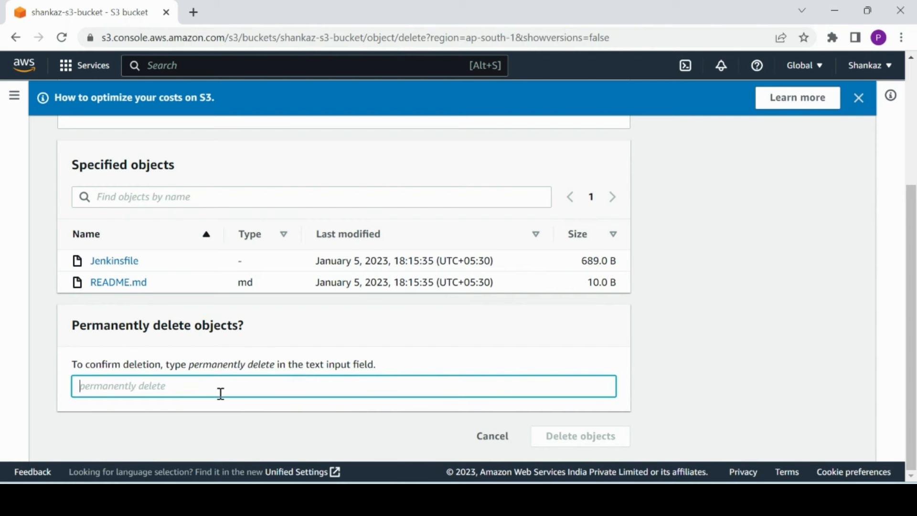
key(ctrl+v)
click(571, 436)
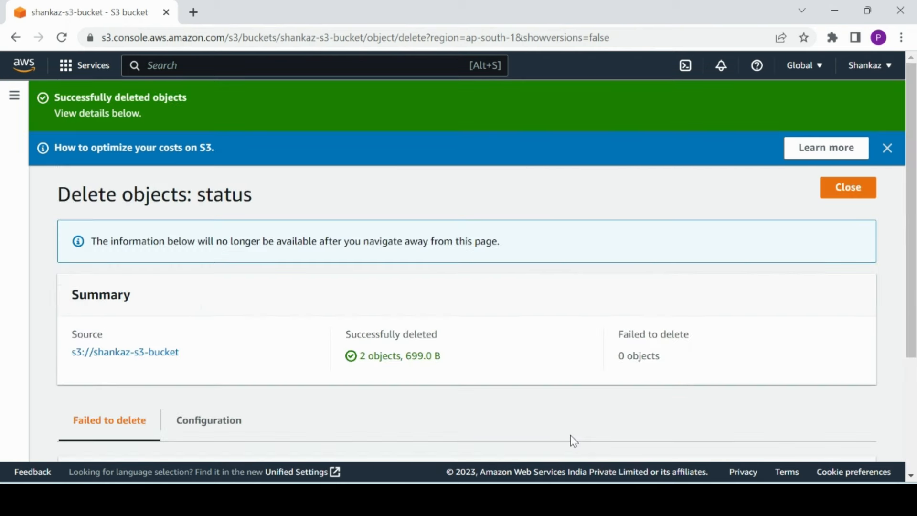
Leave the deletion status page and return to the bucket list, dismissing the cost optimization notice.
click(834, 198)
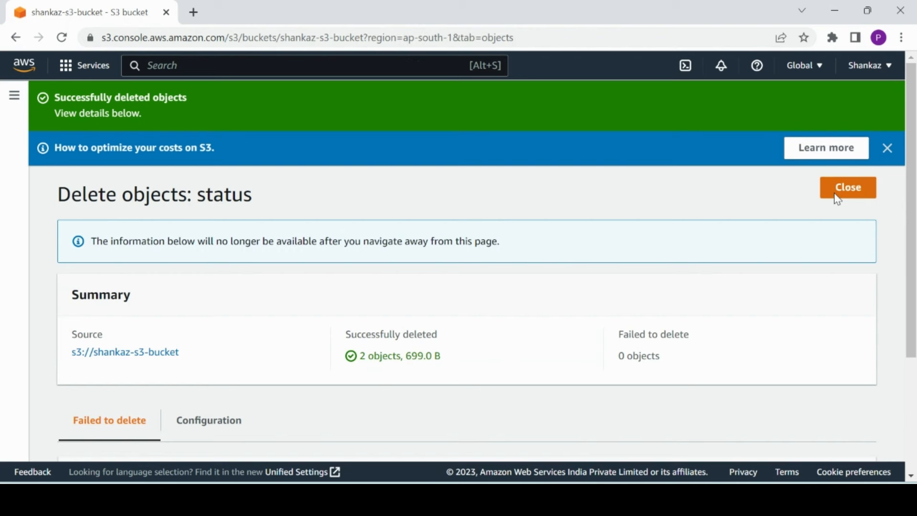
click(858, 97)
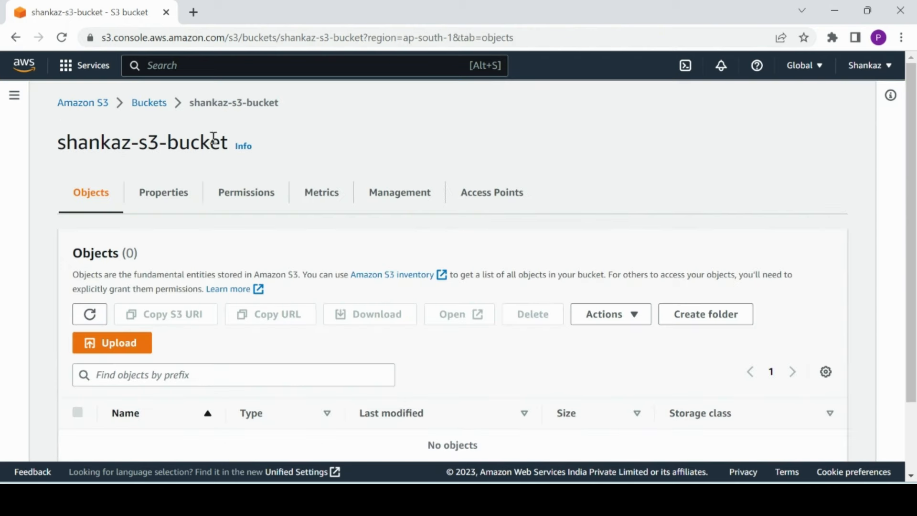
click(145, 111)
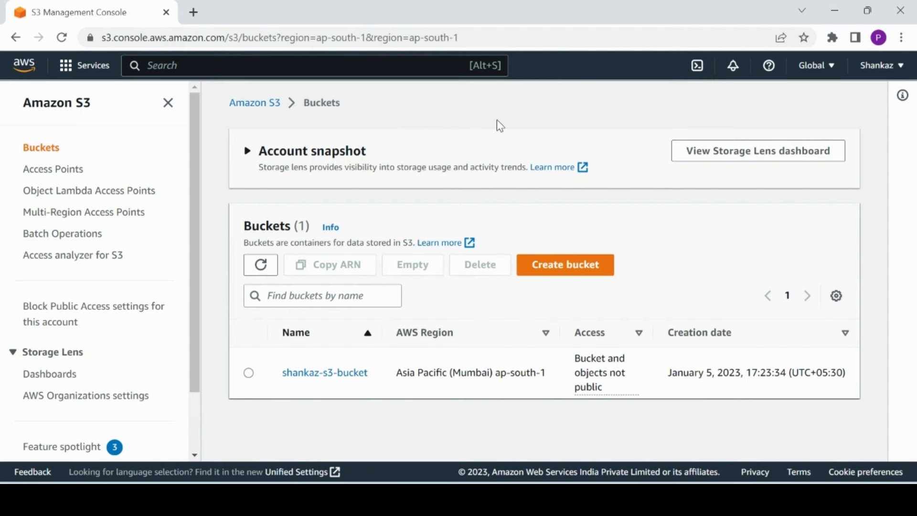
Look at the new_user_credentials file in Excel and switch back to the Jenkins dashboard in Chrome.
click(606, 499)
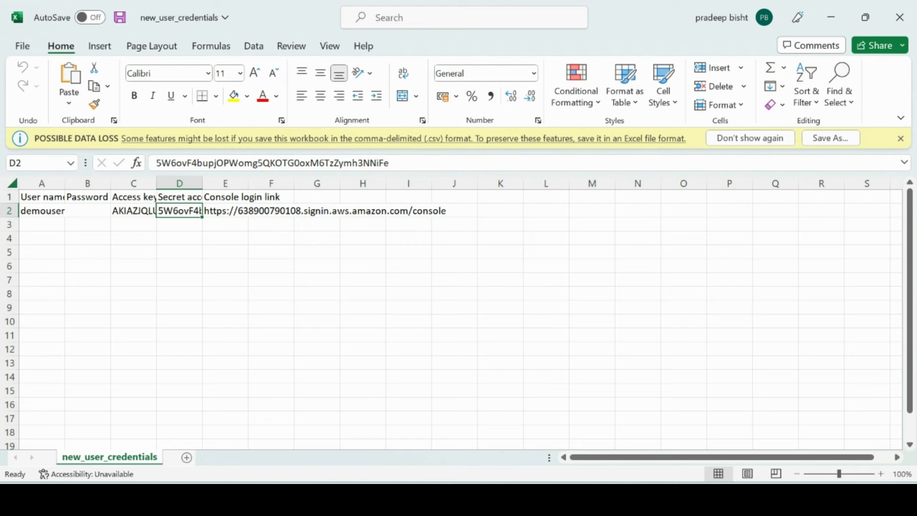
mouse_move(455, 499)
click(411, 404)
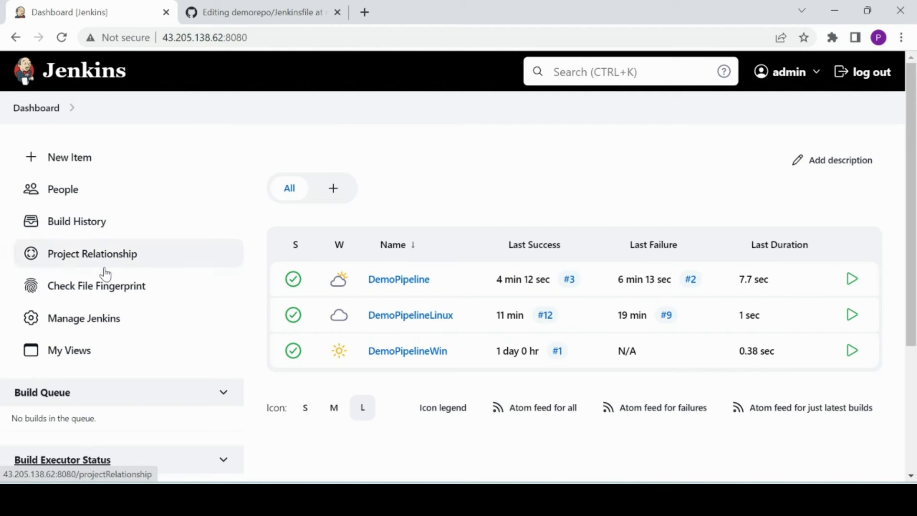
Search both the available and the installed plugins in the Jenkins plugin manager for "s3".
click(100, 323)
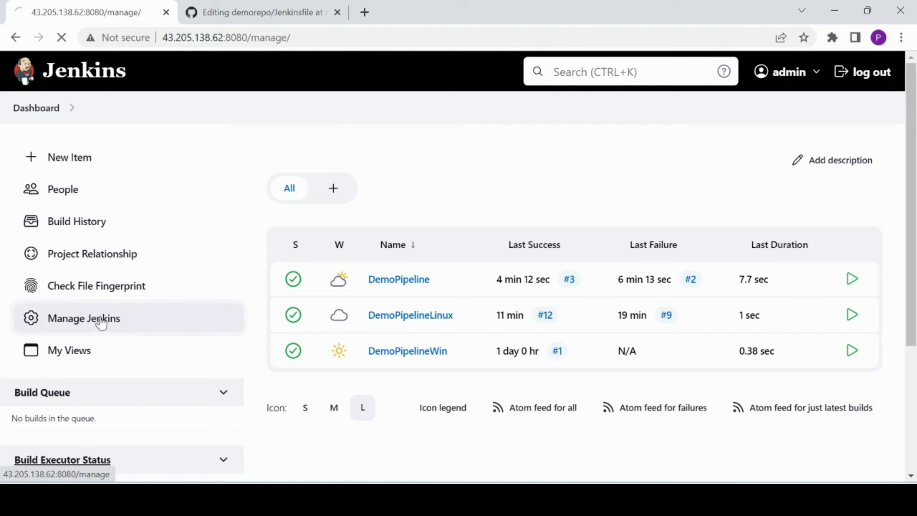
click(428, 356)
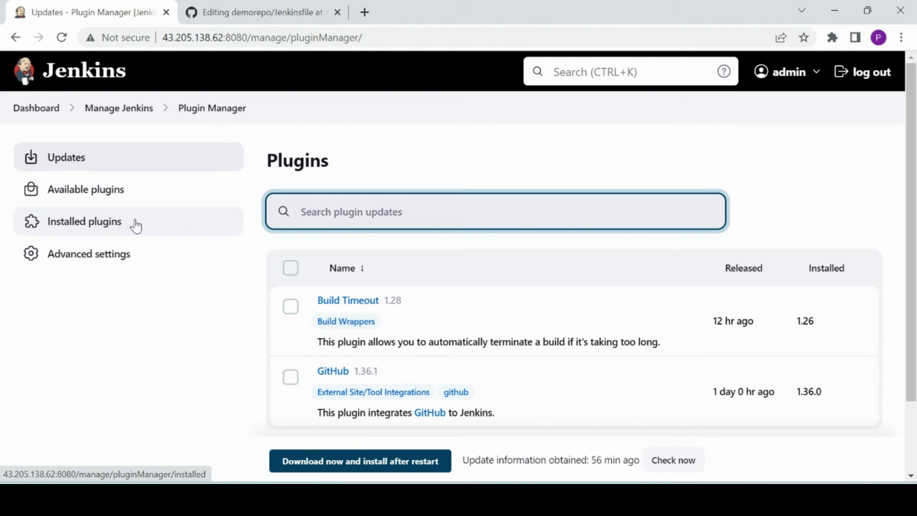
click(160, 200)
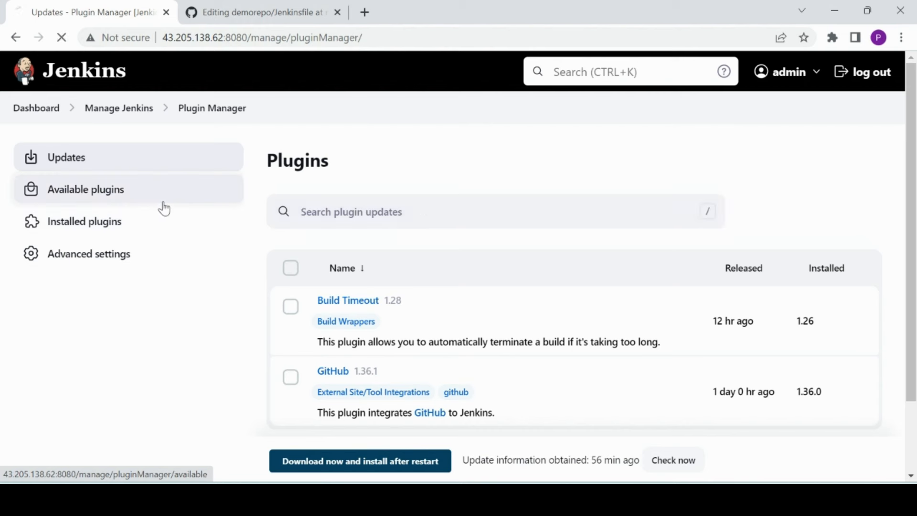
text(s3)
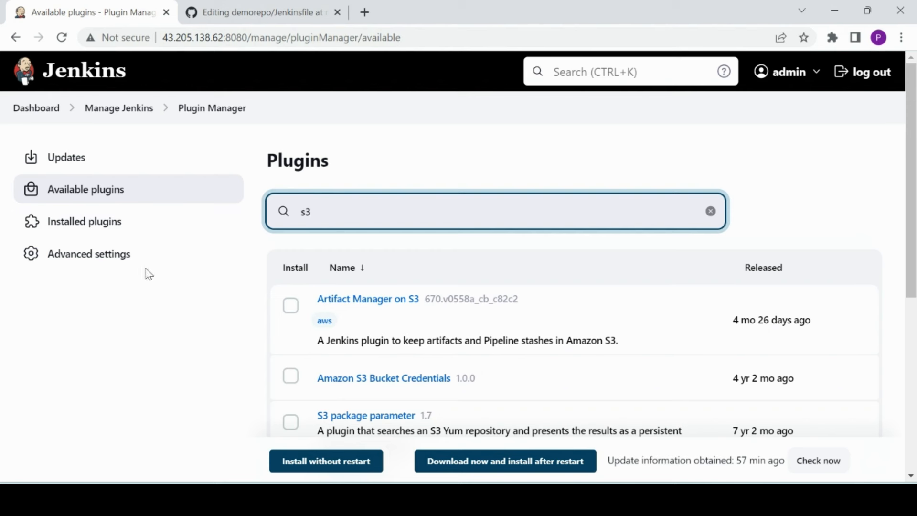
click(114, 228)
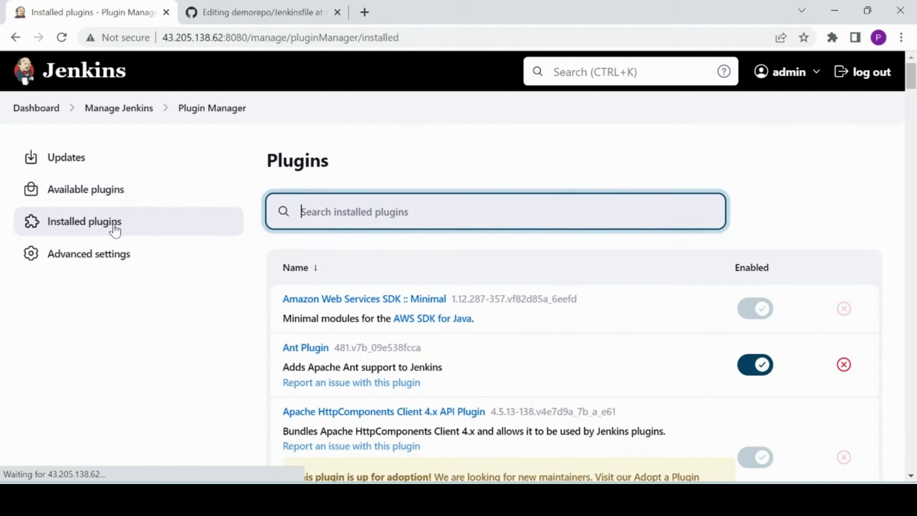
text(s3)
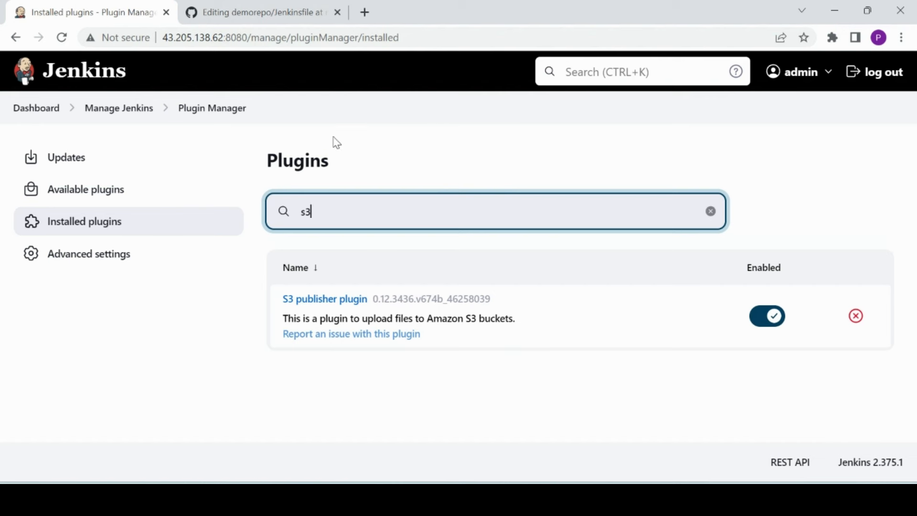
Open the Jenkins global system configuration at the Amazon S3 profiles section.
click(122, 114)
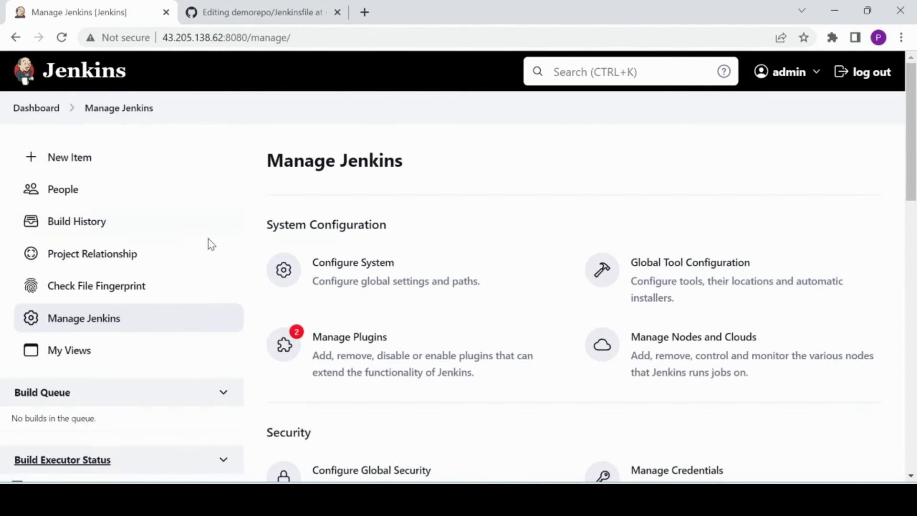
click(376, 277)
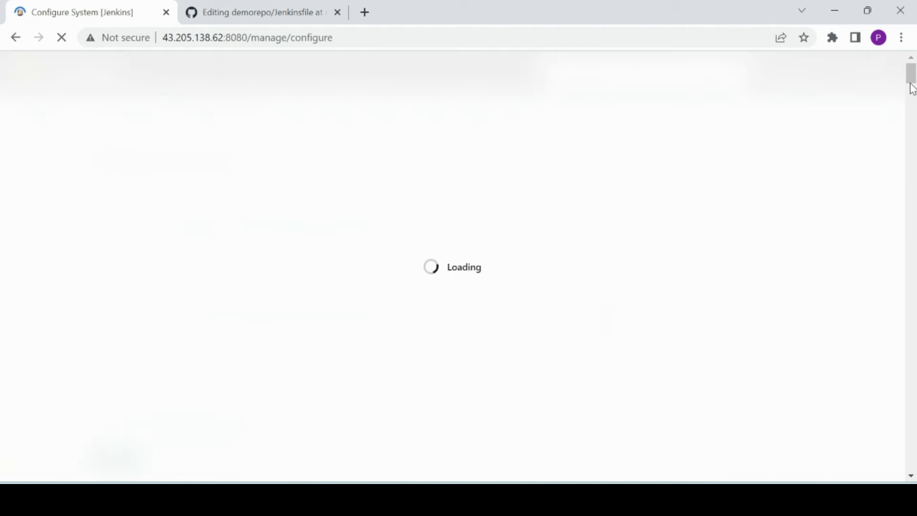
drag(912, 89, 901, 451)
drag(898, 446, 902, 456)
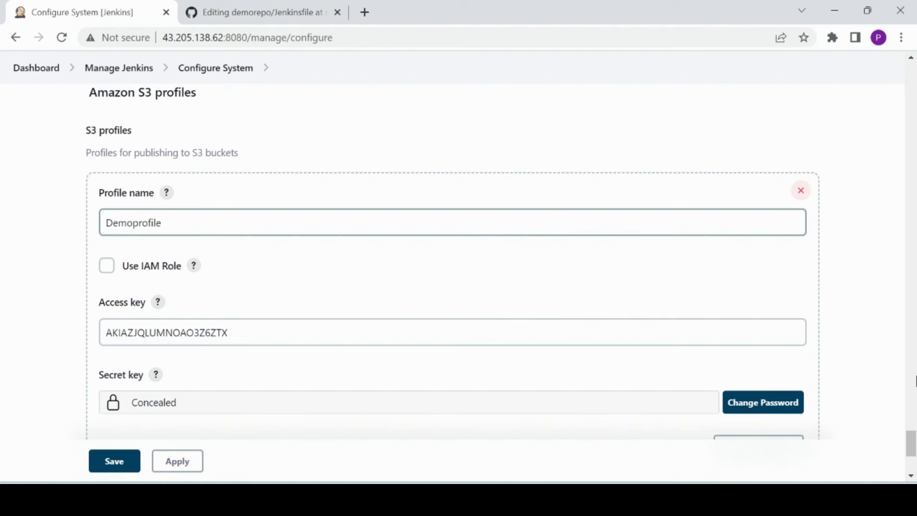
drag(912, 452, 907, 434)
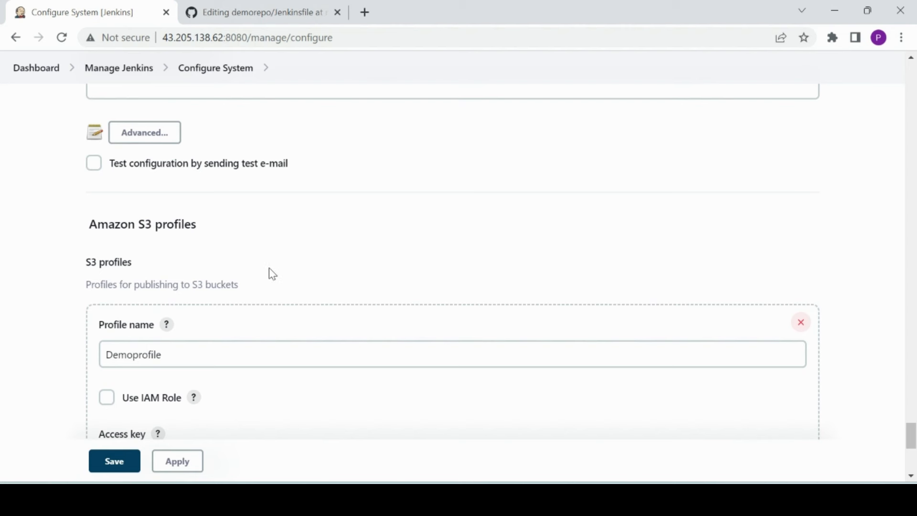
Review the profile name and access key of the S3 profile Demoprofile.
drag(172, 354, 74, 360)
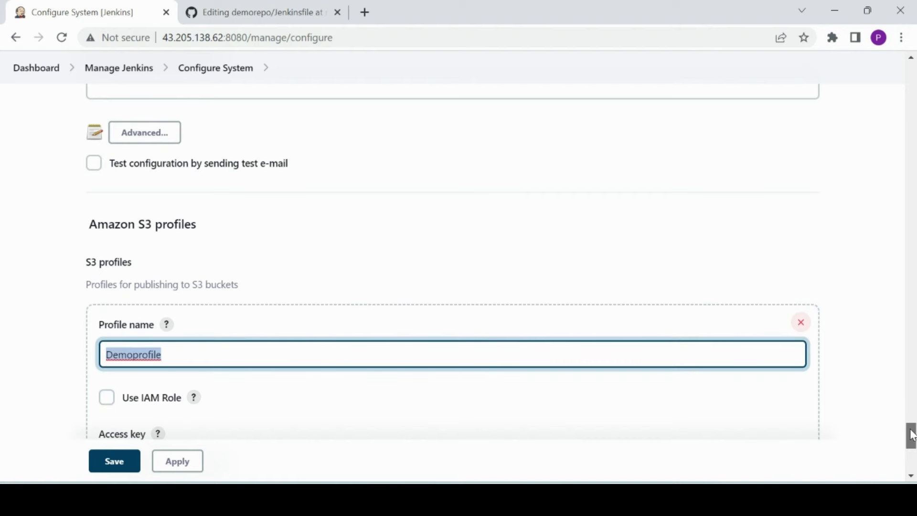
drag(910, 434, 911, 444)
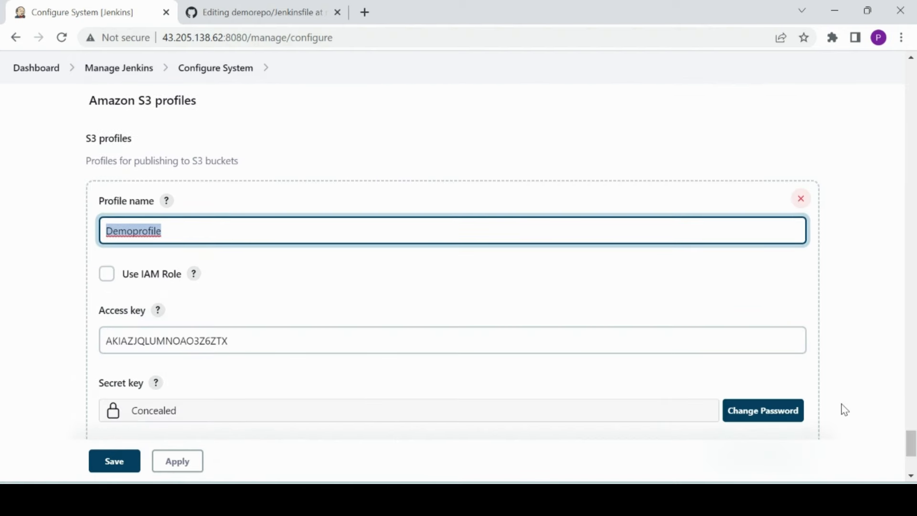
drag(323, 350, 222, 343)
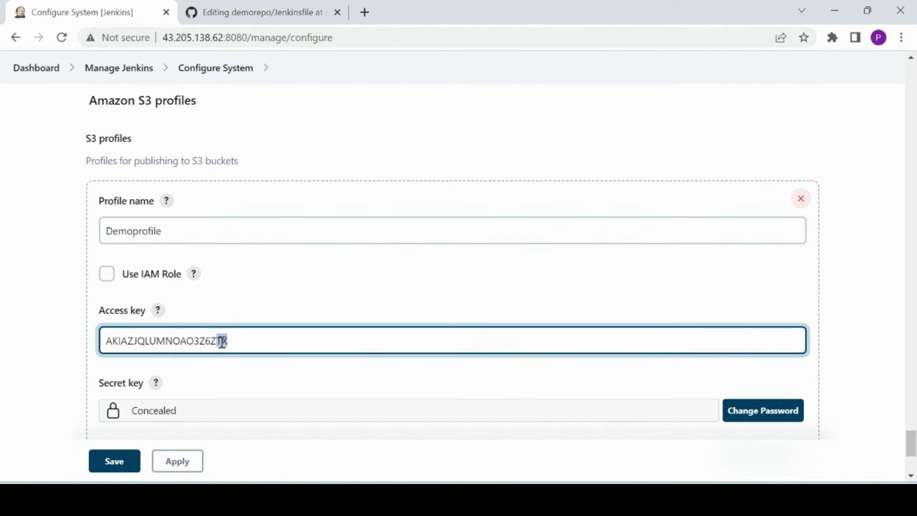
Test the connection of the Demoprofile S3 profile and save the system configuration.
drag(911, 437, 911, 443)
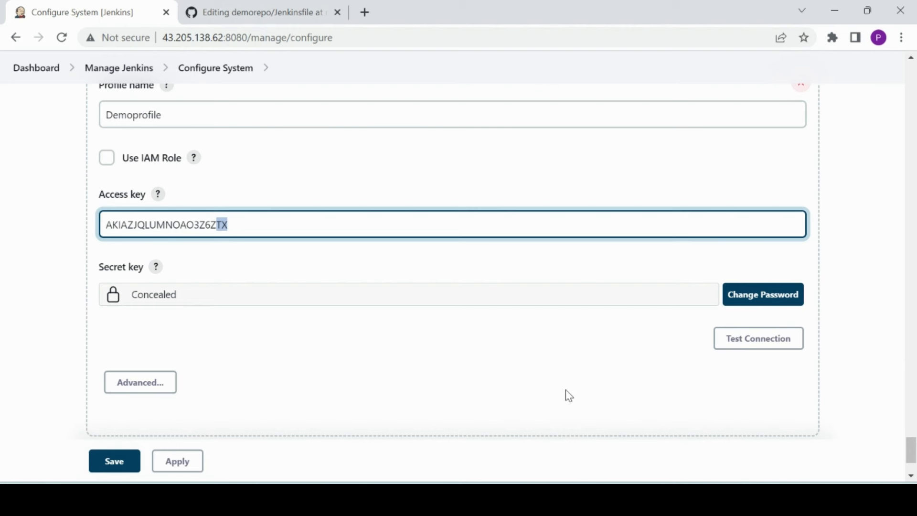
click(733, 346)
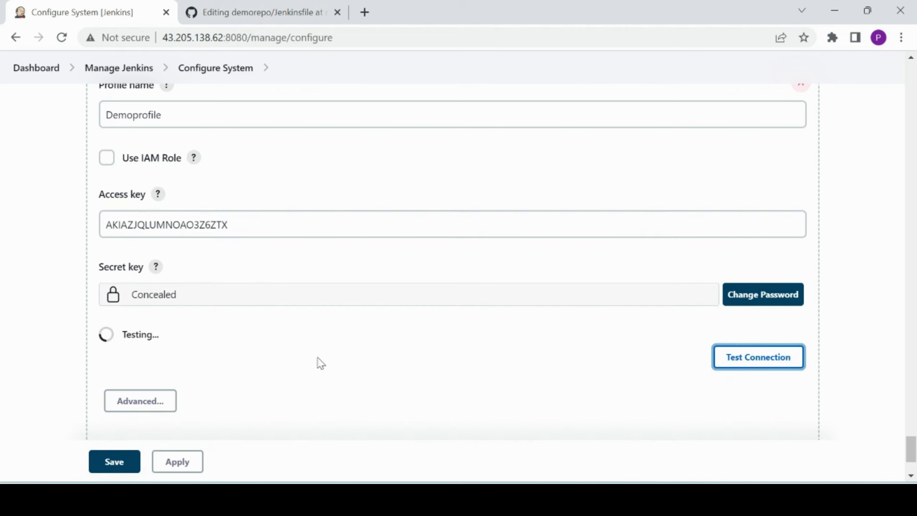
drag(101, 334, 163, 343)
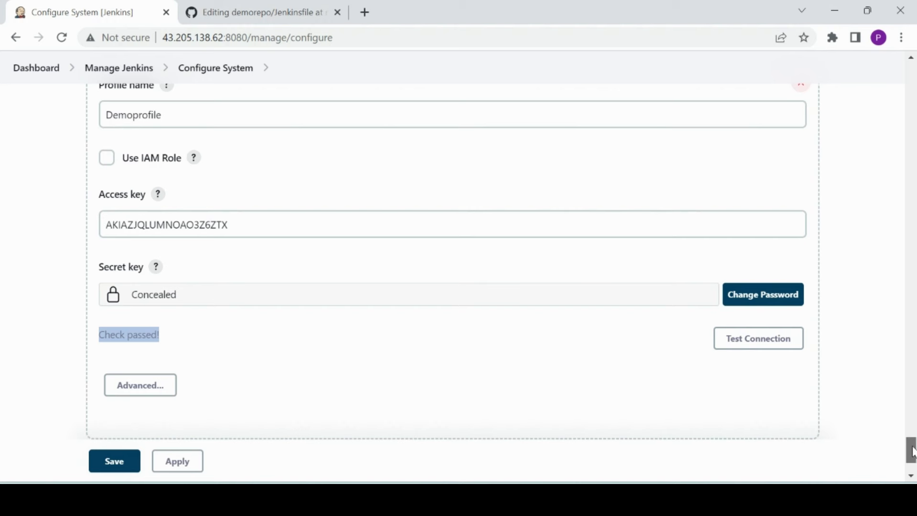
drag(910, 448, 911, 441)
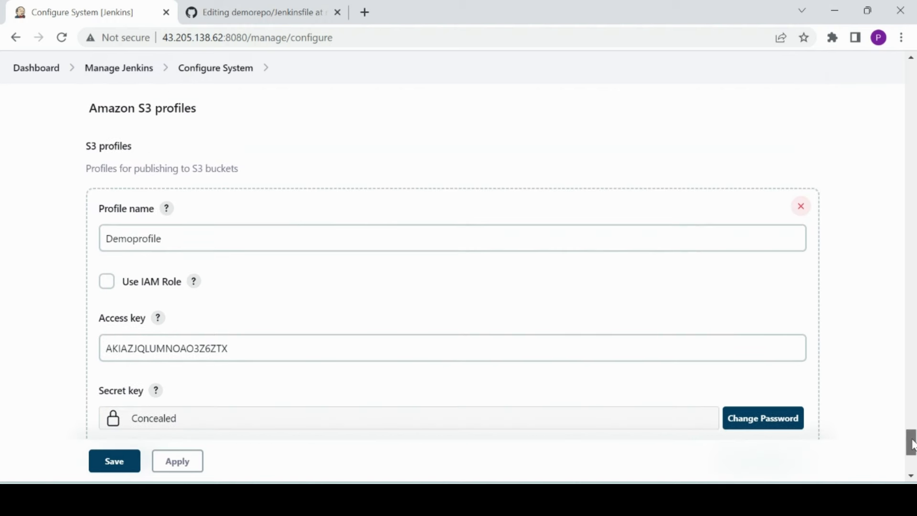
drag(912, 443, 910, 453)
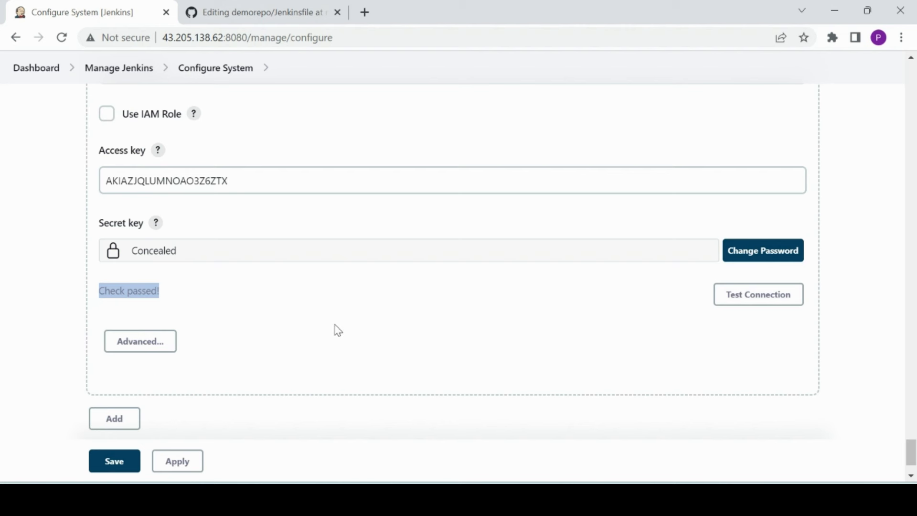
click(125, 464)
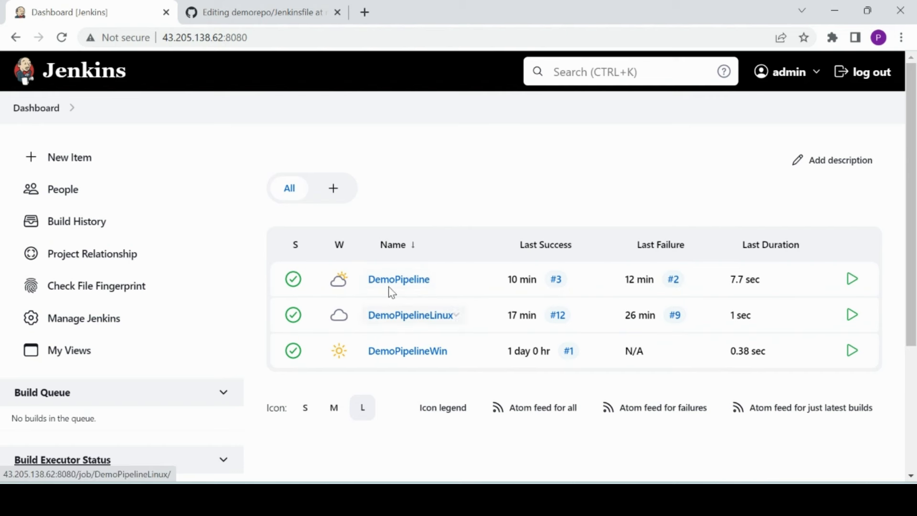
Open the DemoPipelineLinux project's configuration and review the label expression restricting where it can run.
click(405, 316)
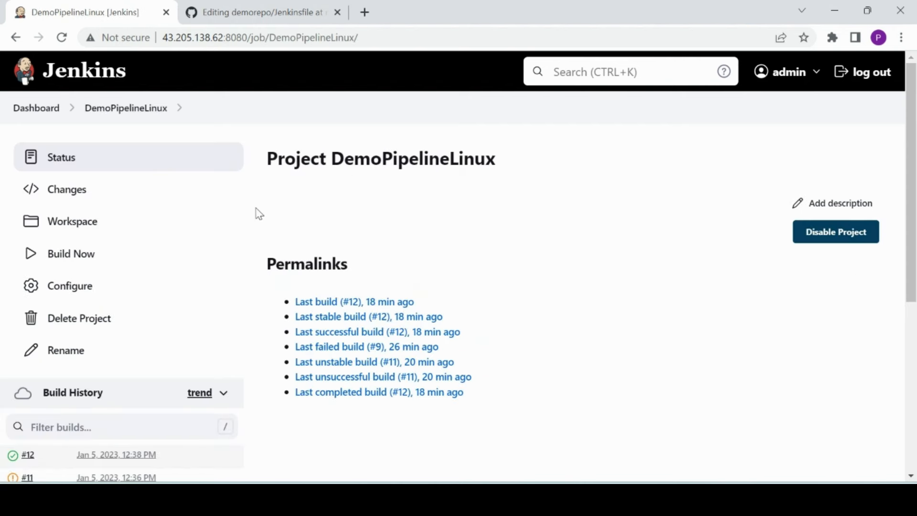
click(108, 291)
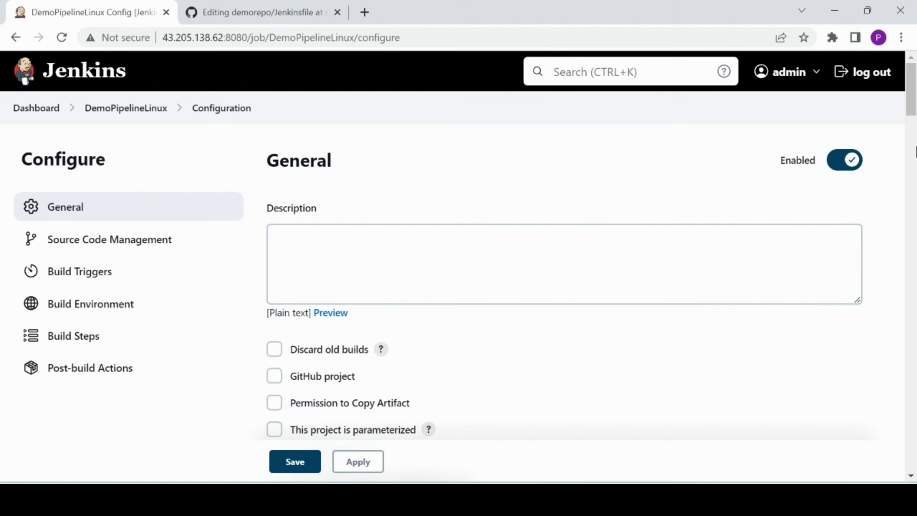
drag(913, 105, 898, 136)
click(379, 295)
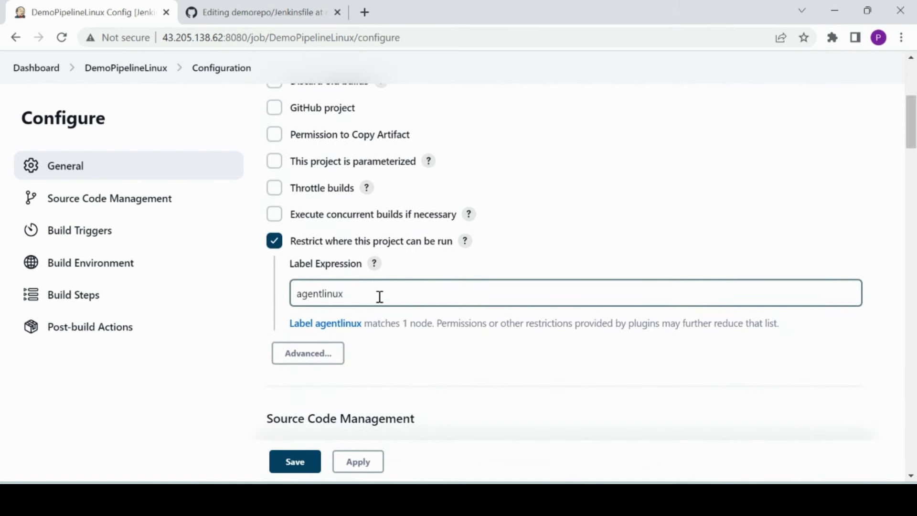
drag(378, 295, 295, 294)
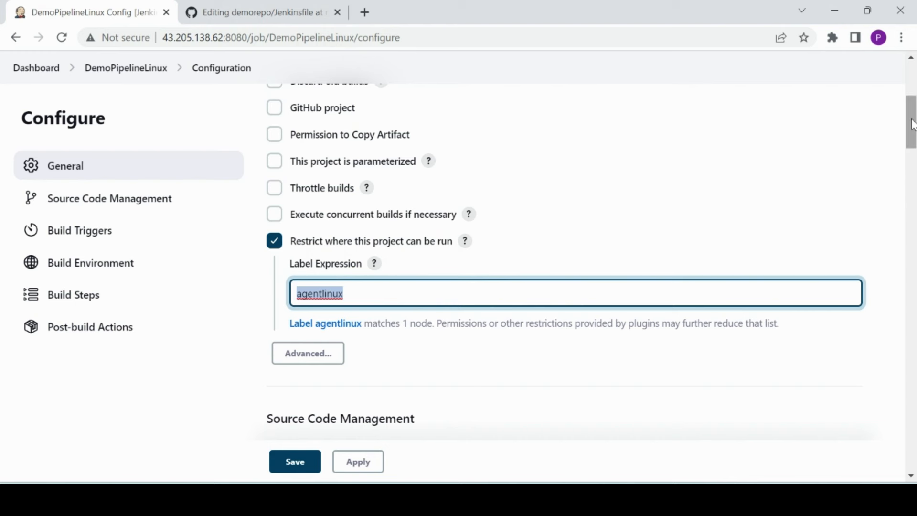
Review the project's Git repository settings and build environment, and check the Jenkinsfile open in GitHub.
drag(912, 124, 913, 164)
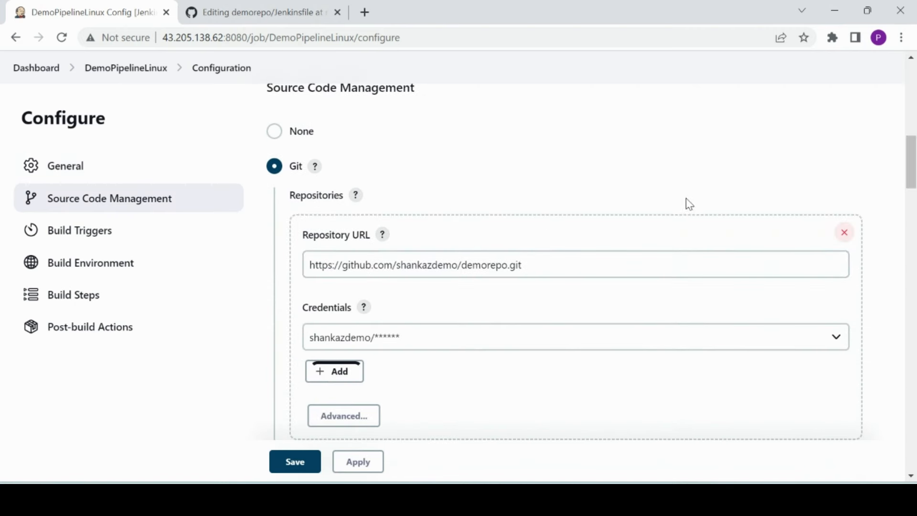
drag(913, 162, 913, 271)
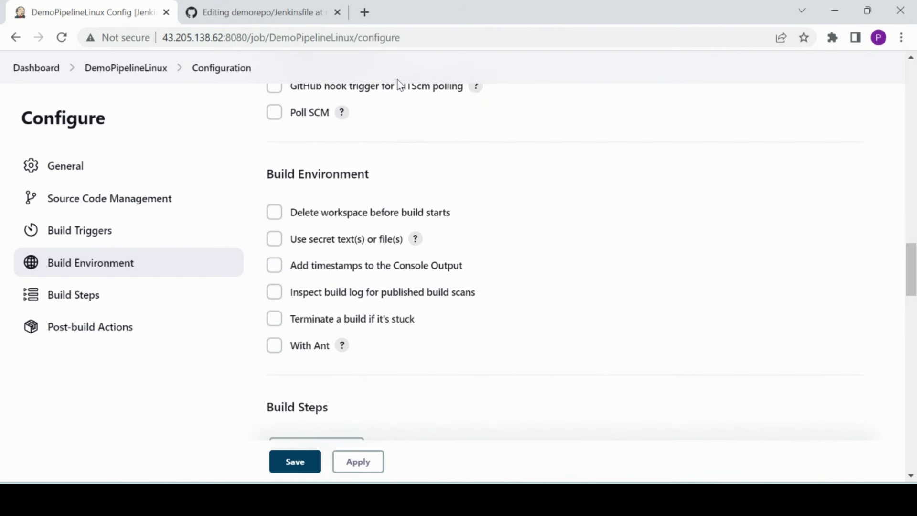
click(293, 17)
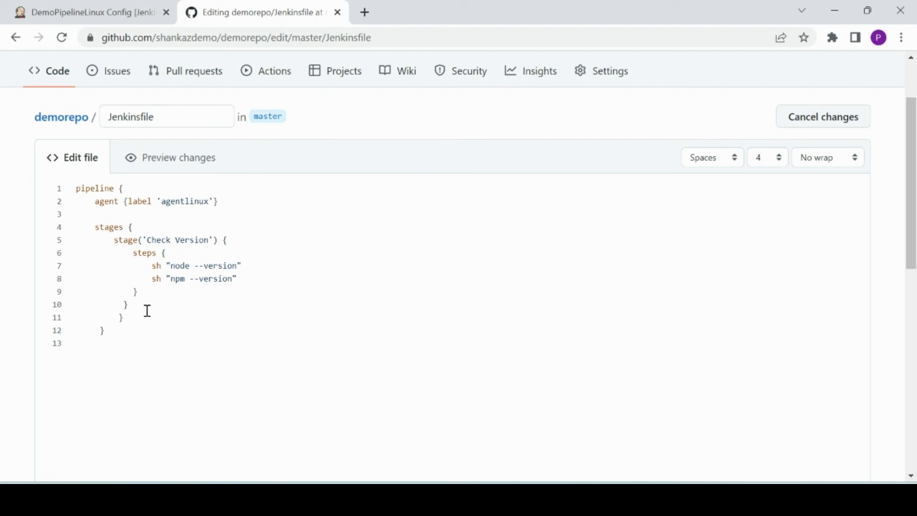
click(133, 17)
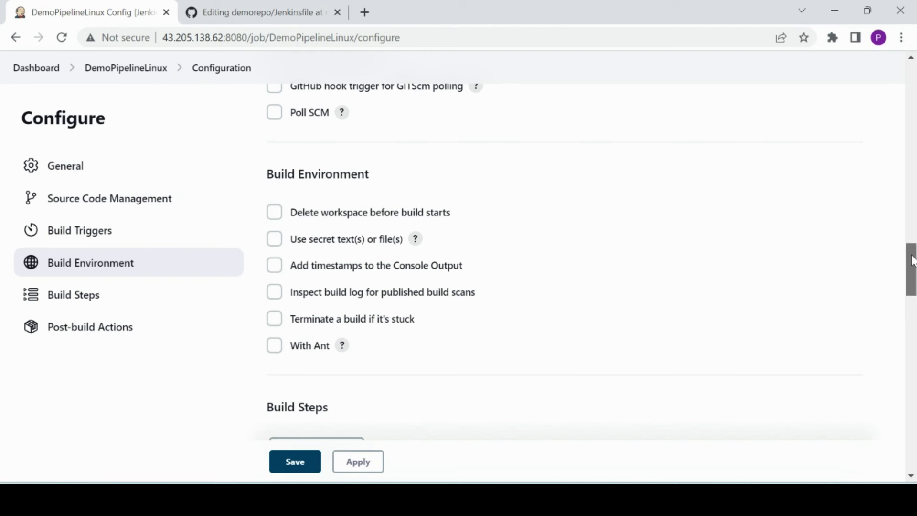
Review the S3 post-build action's profile, source file pattern and destination bucket in the DemoPipelineLinux configuration.
drag(912, 258, 914, 318)
click(260, 11)
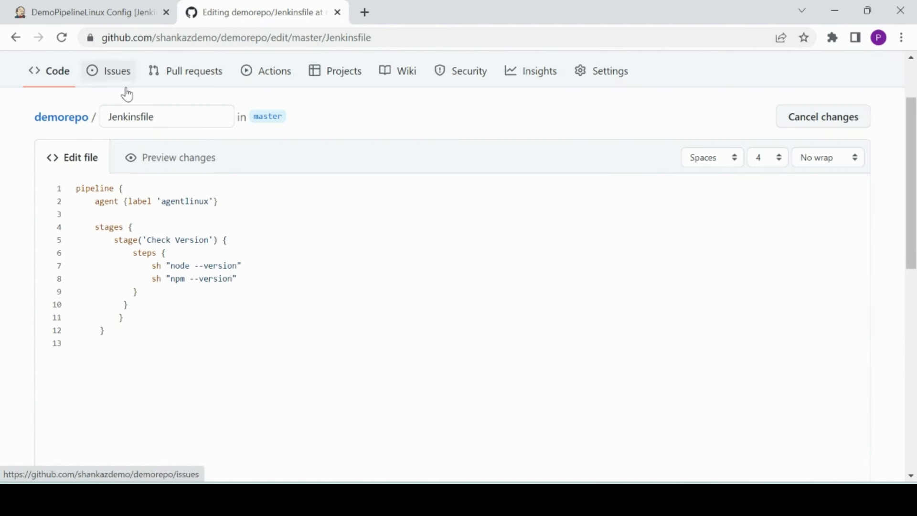
click(120, 16)
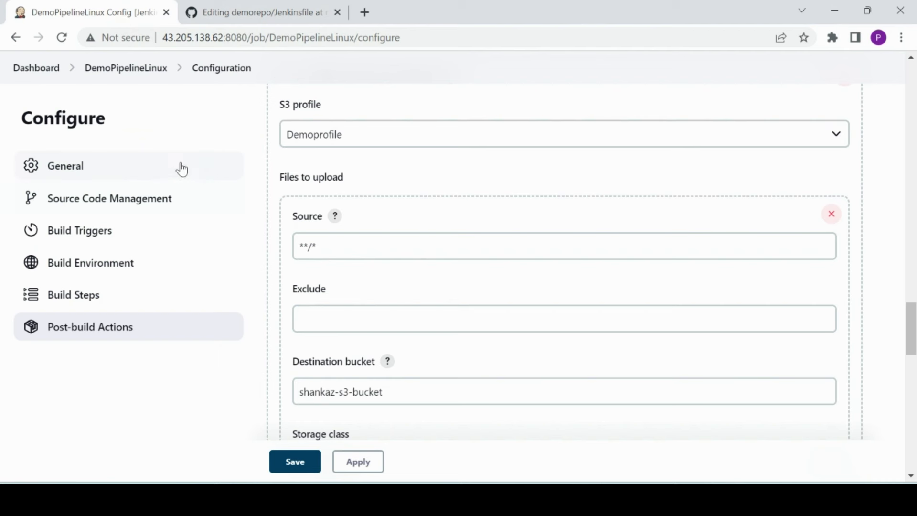
click(375, 252)
drag(356, 250, 296, 249)
click(333, 247)
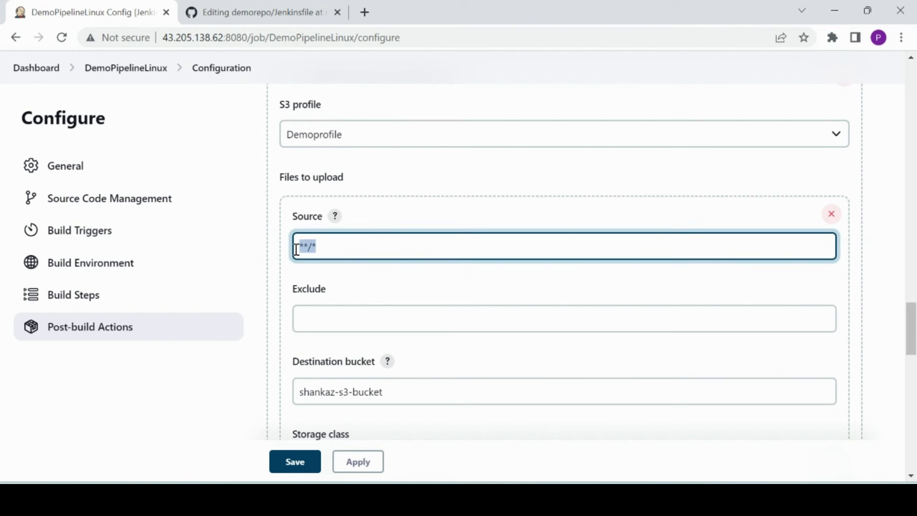
click(321, 248)
drag(311, 246, 294, 247)
drag(208, 401, 287, 253)
drag(459, 392, 292, 396)
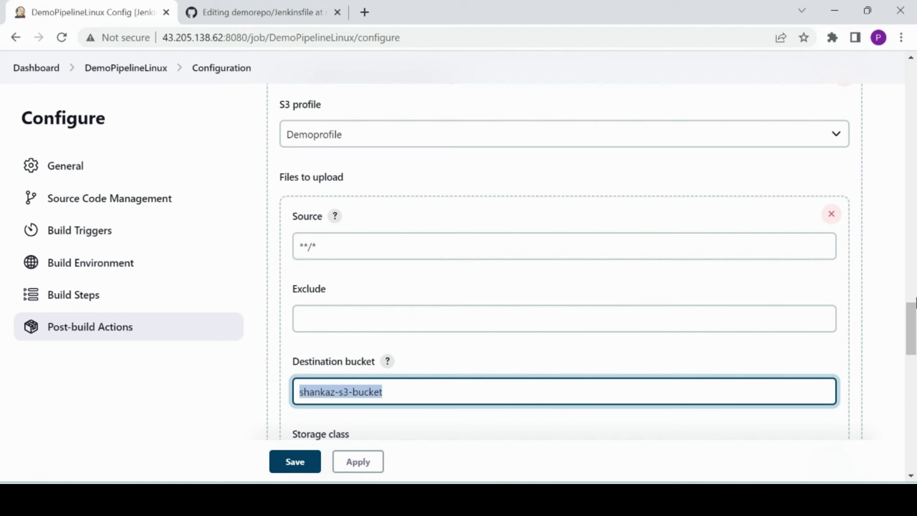
Check the S3 upload's storage class, bucket region and remaining options, and save the project configuration.
drag(909, 321, 902, 365)
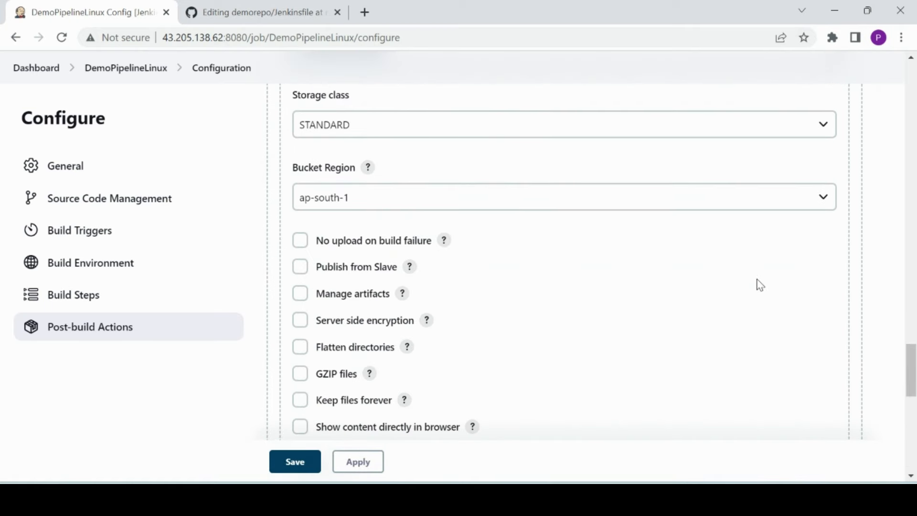
click(697, 211)
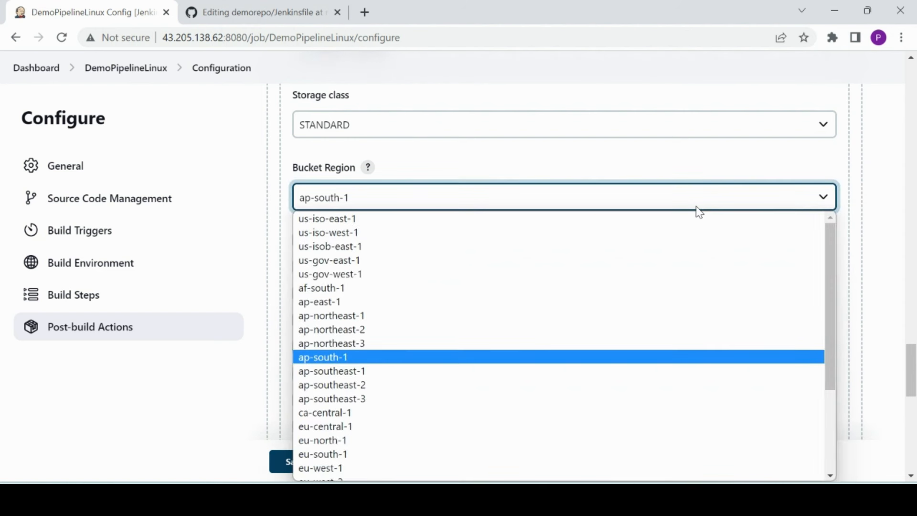
click(728, 155)
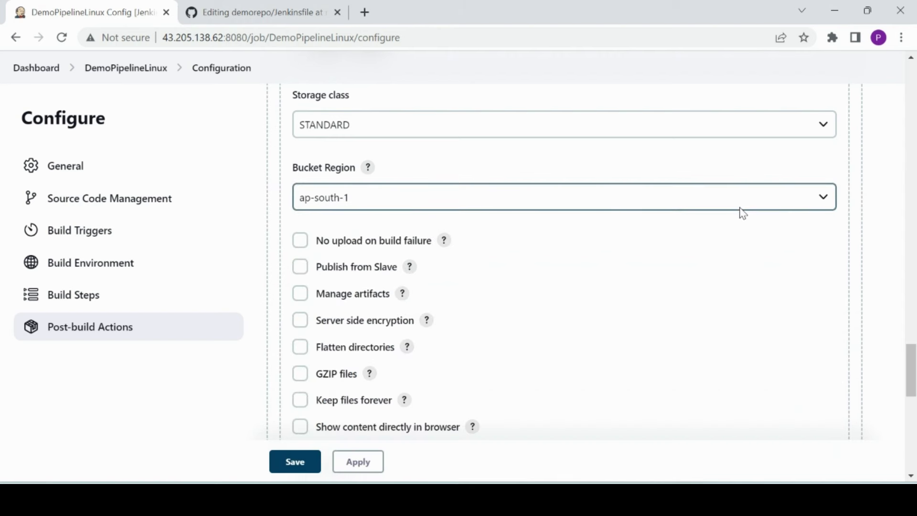
scroll(912, 373, down, 3)
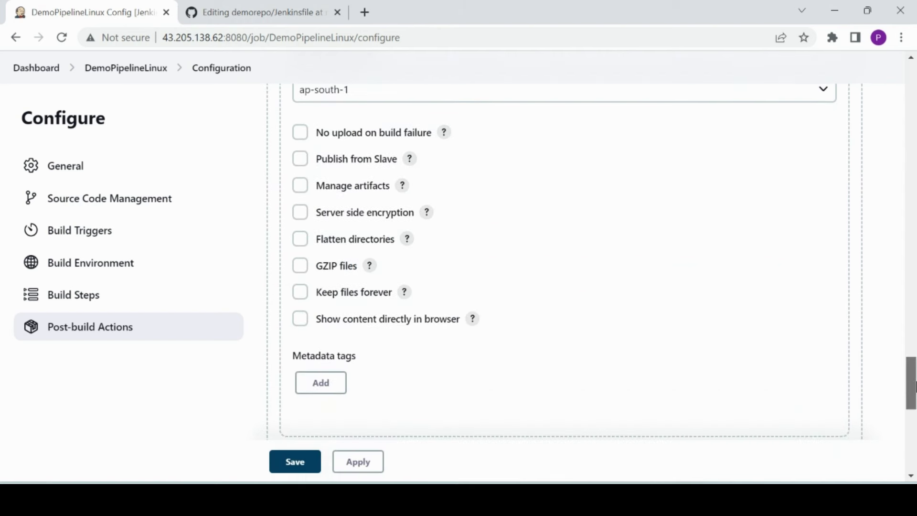
drag(913, 388, 914, 447)
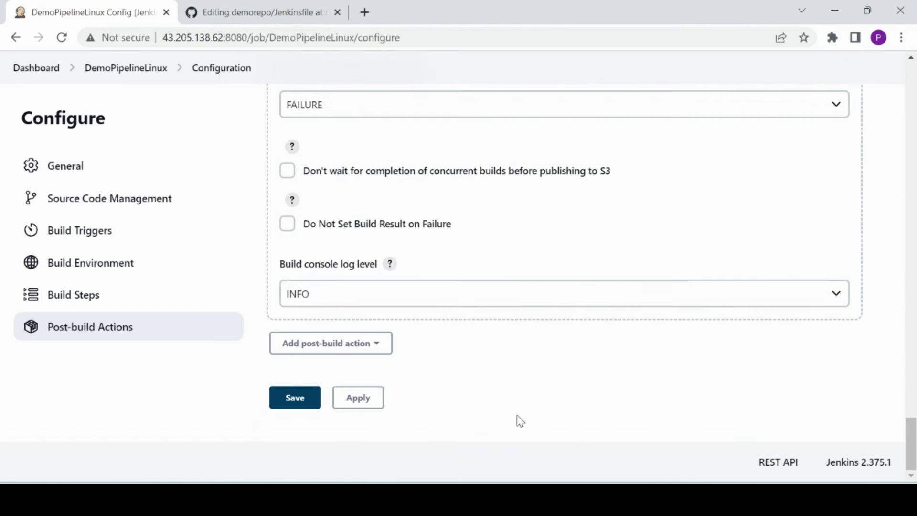
click(293, 405)
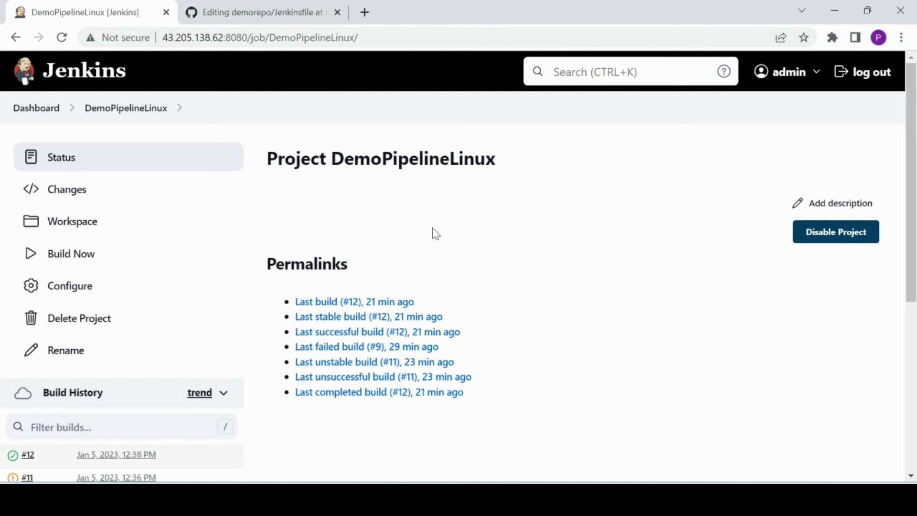
Commit the edited Jenkinsfile to the master branch of demorepo on GitHub and check the repository's file list.
key(ctrl+Tab)
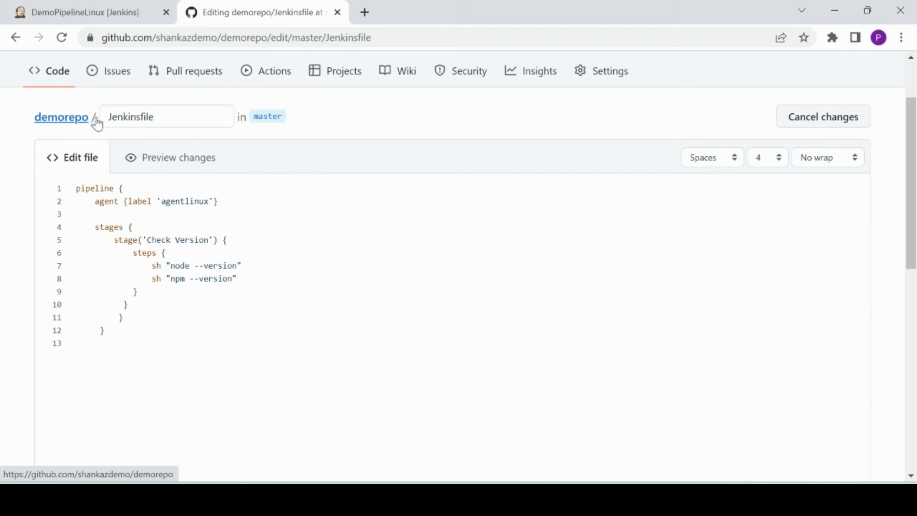
click(808, 125)
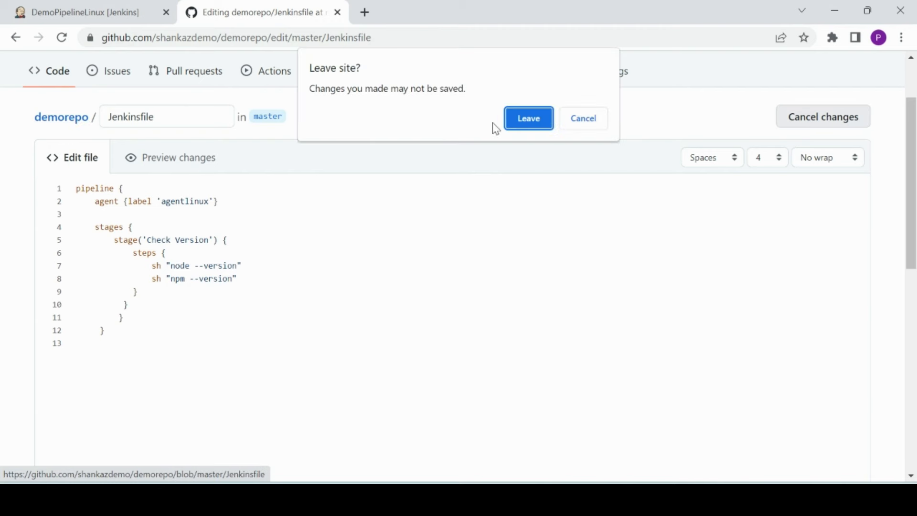
click(582, 122)
scroll(843, 159, down, 10)
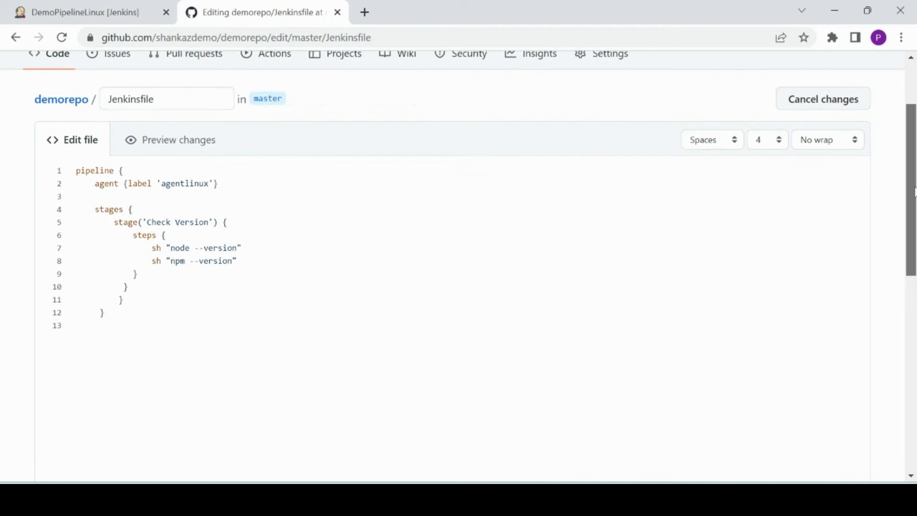
click(178, 380)
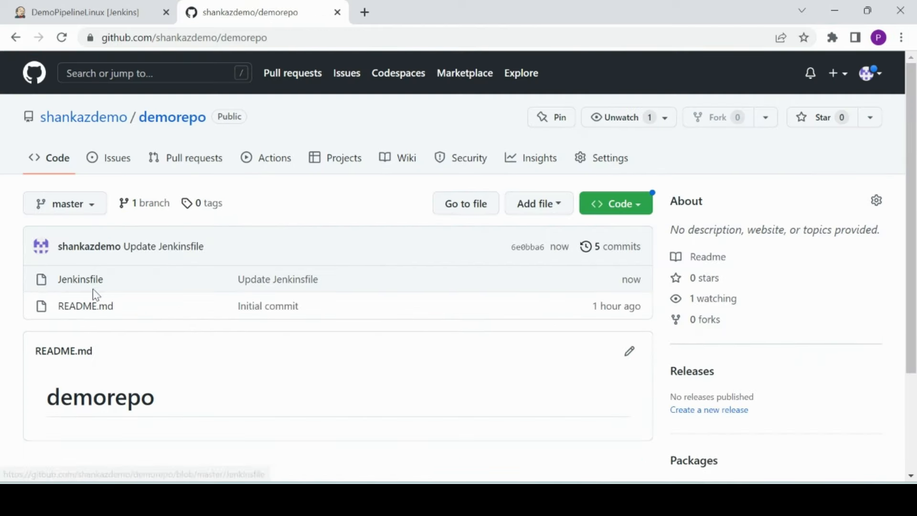
drag(131, 271, 142, 297)
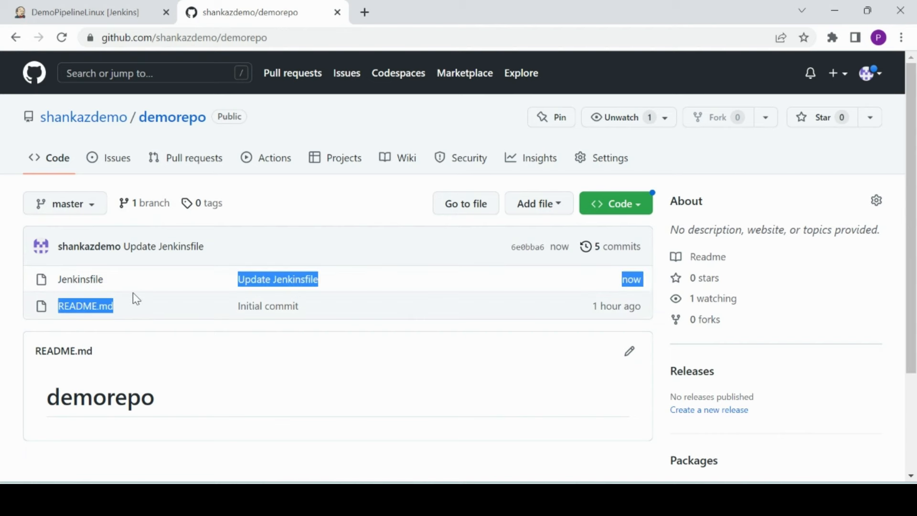
Return to Jenkins and open the workspace of the DemoPipelineLinux project.
click(96, 3)
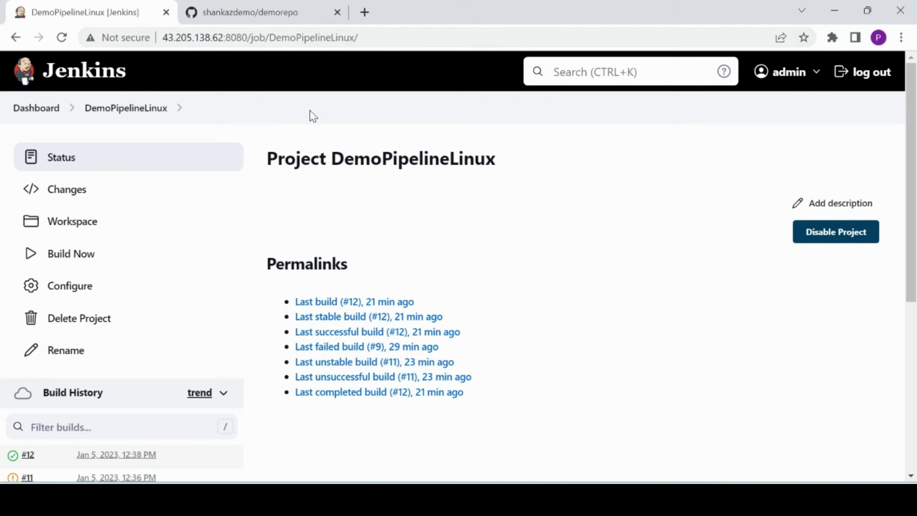
drag(344, 159, 495, 160)
click(88, 228)
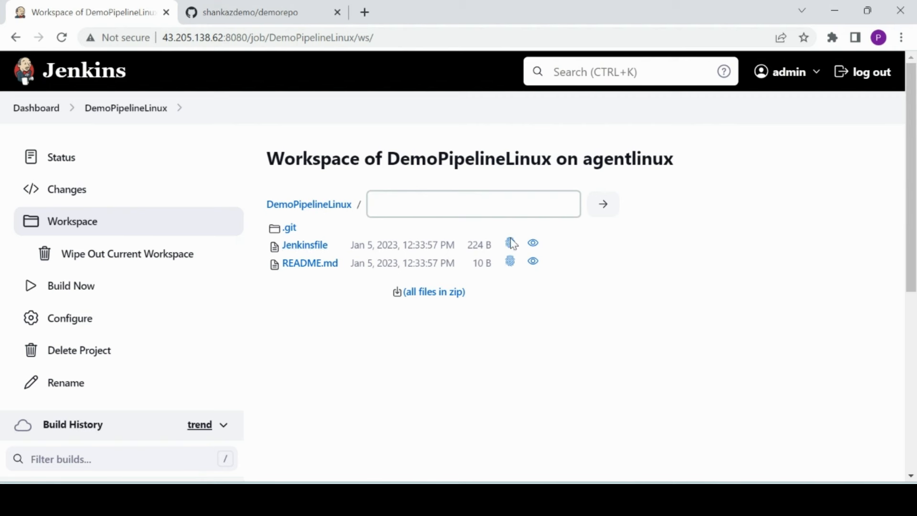
Switch to the PuTTY terminal, dismiss the connection error and restart the session.
click(509, 473)
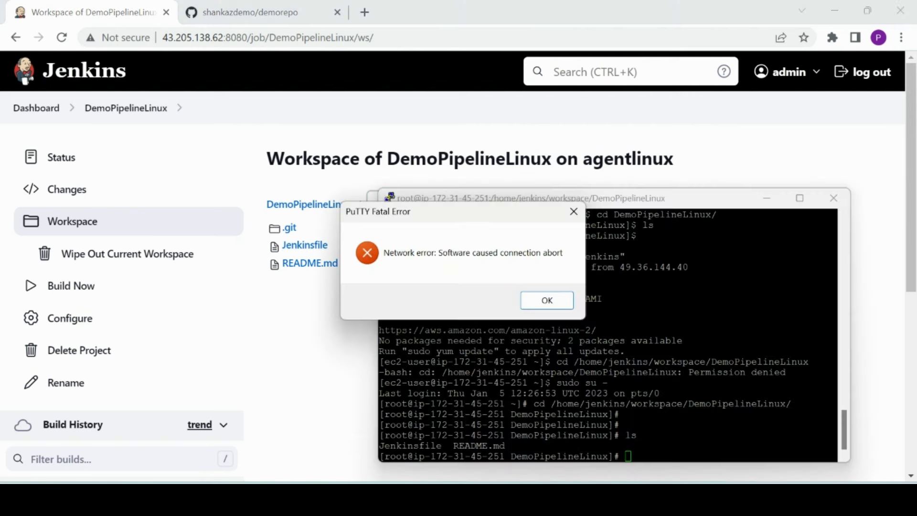
click(546, 300)
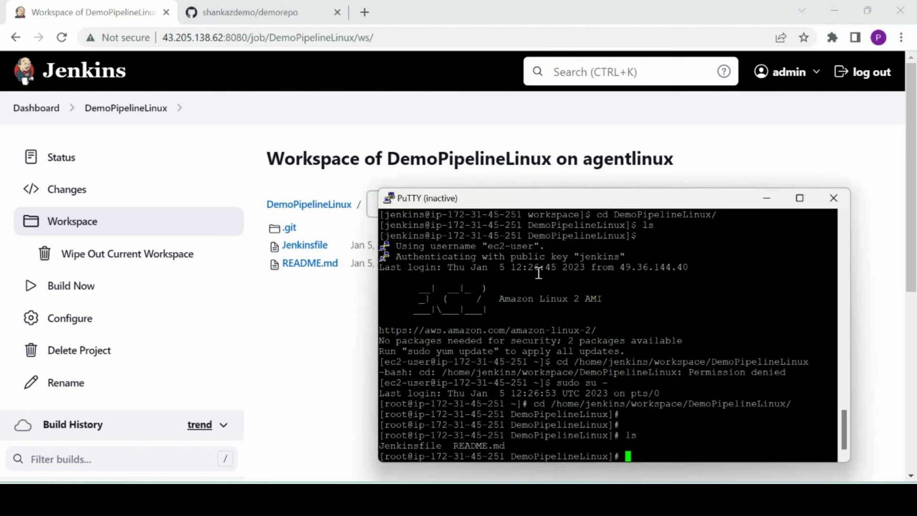
right_click(511, 203)
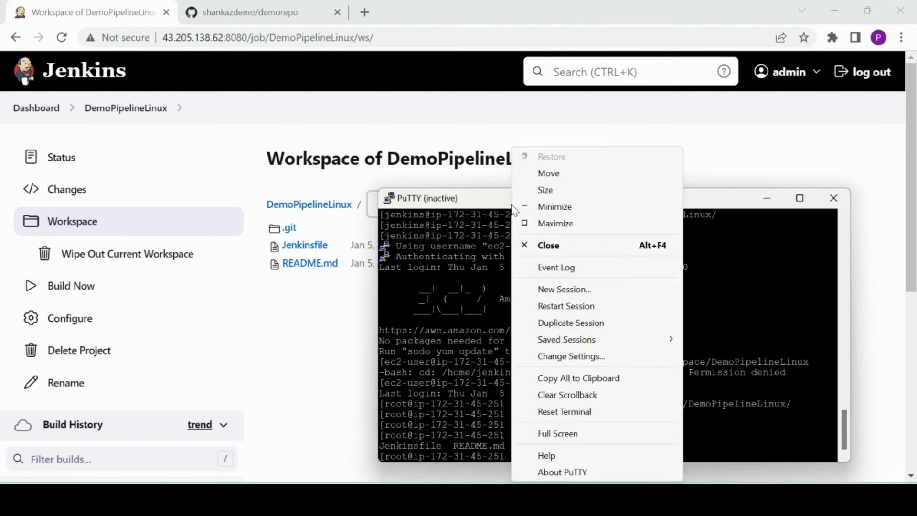
click(548, 308)
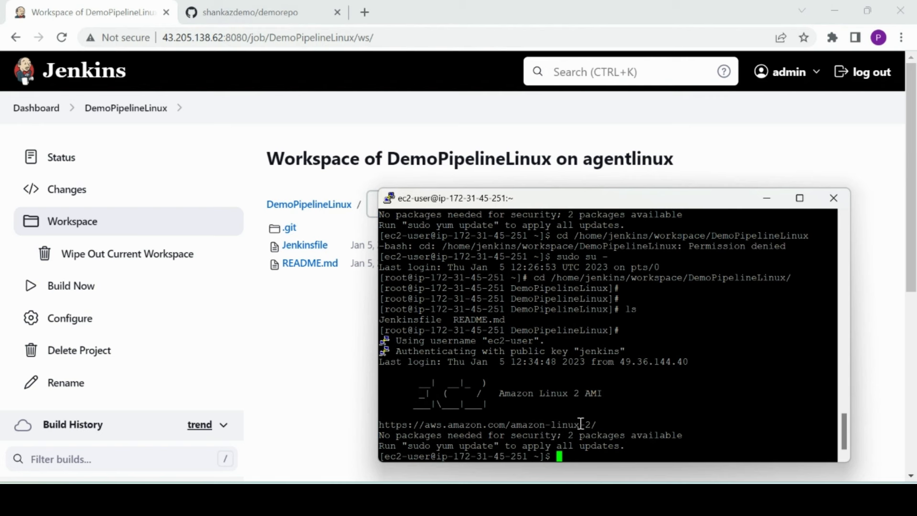
Switch to the jenkins user with "sudo su - jenkins" and change to the directory /home/jenkins/workspace/DemoPipelineLinux/.
text(sudo su - jenkins)
key(Return)
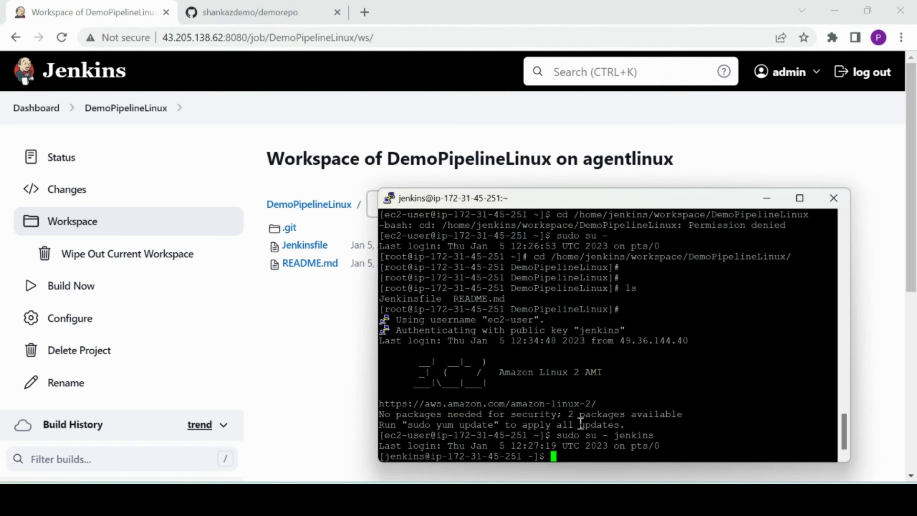
drag(537, 259, 789, 257)
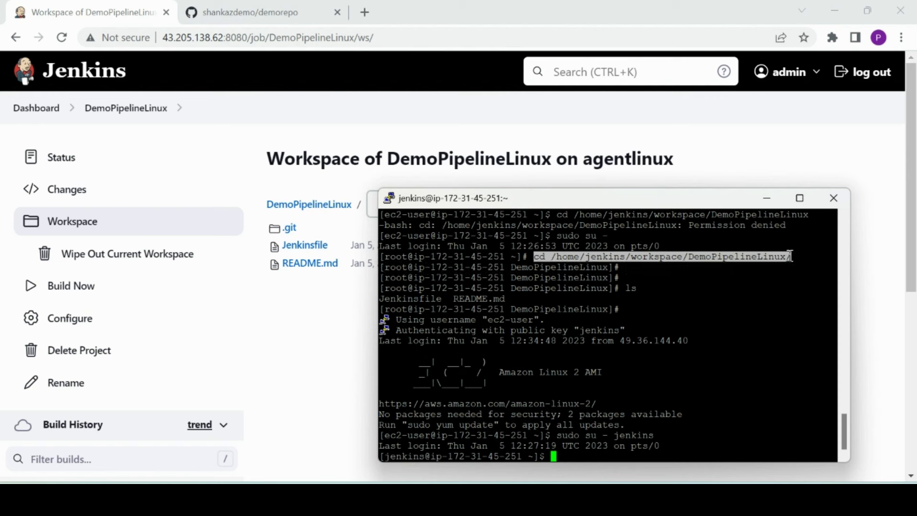
click(789, 256)
right_click(616, 402)
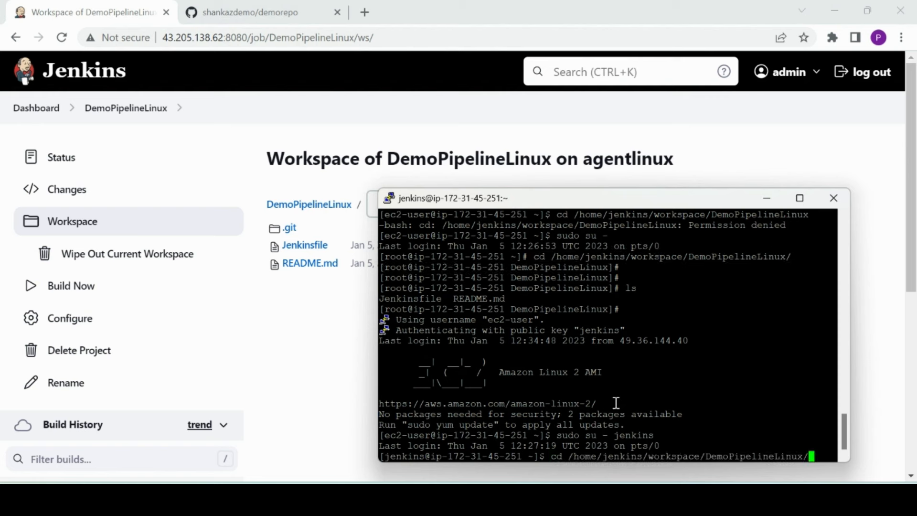
key(Return)
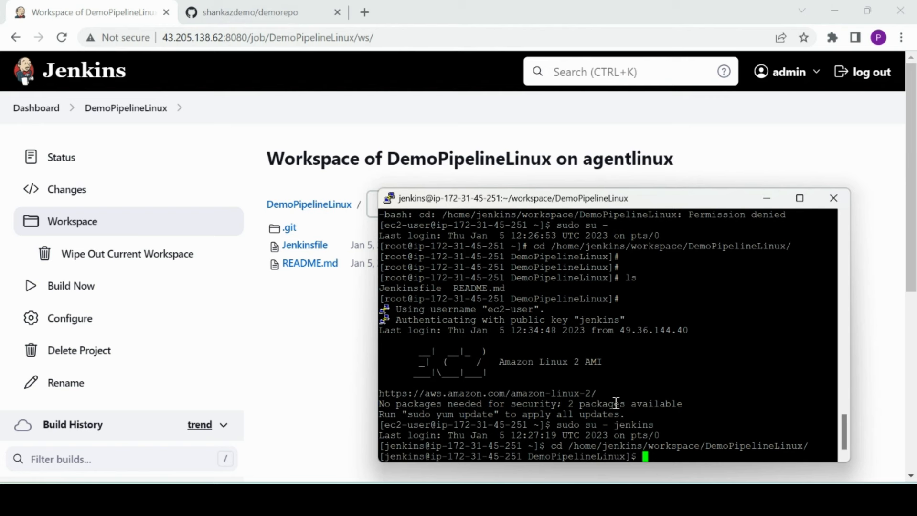
Clear the terminal and list the files in the DemoPipelineLinux workspace directory with ls.
text(clear)
key(Return)
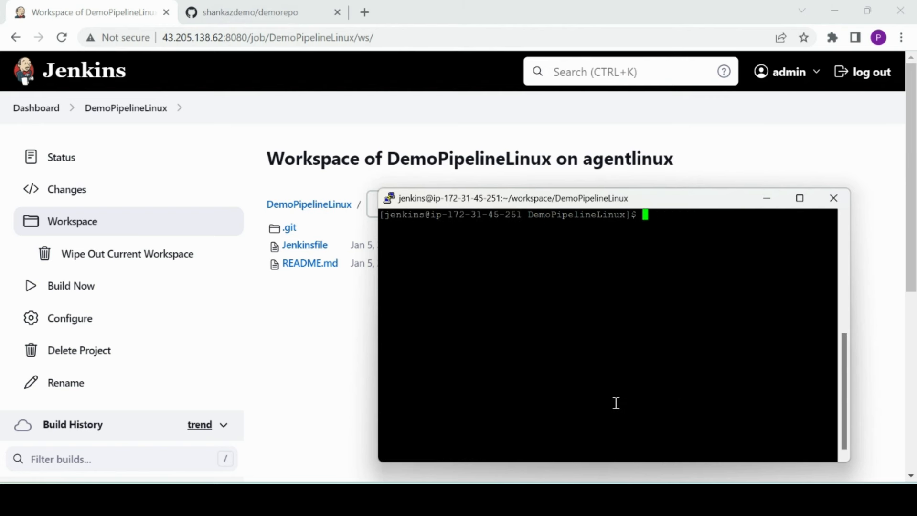
text(ls)
key(Return)
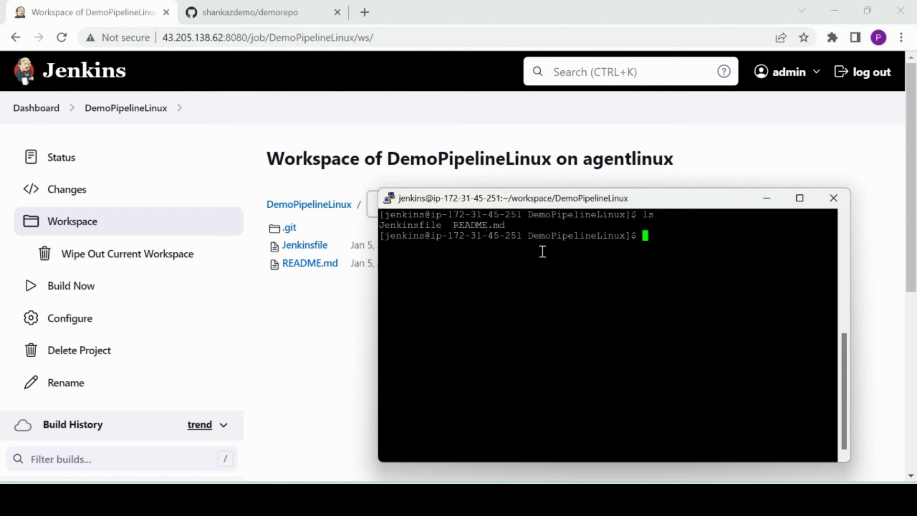
Try to remove the current directory with "rm -rf ." and delete the Jenkinsfile with "rm -rf Jenkinsfile".
text(rm -rf .)
key(Return)
key(Up)
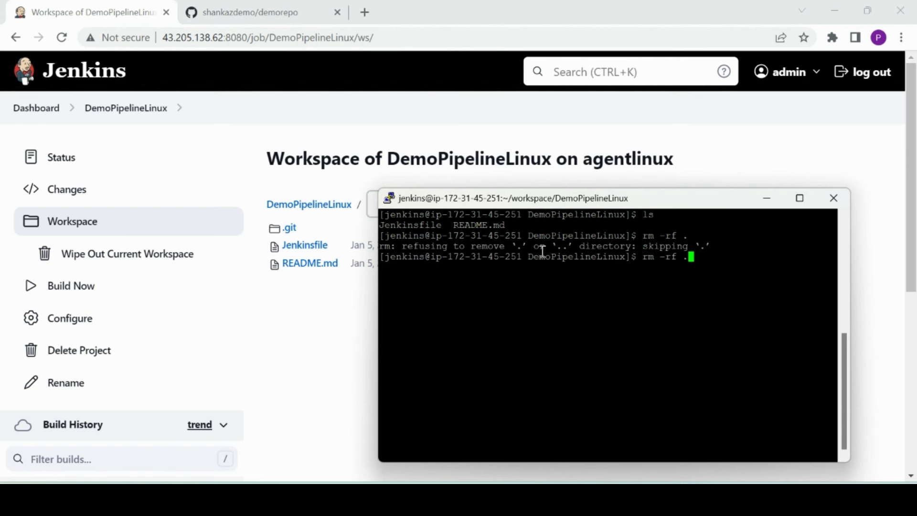
key(Left)
text(Jenkinsfile)
key(Return)
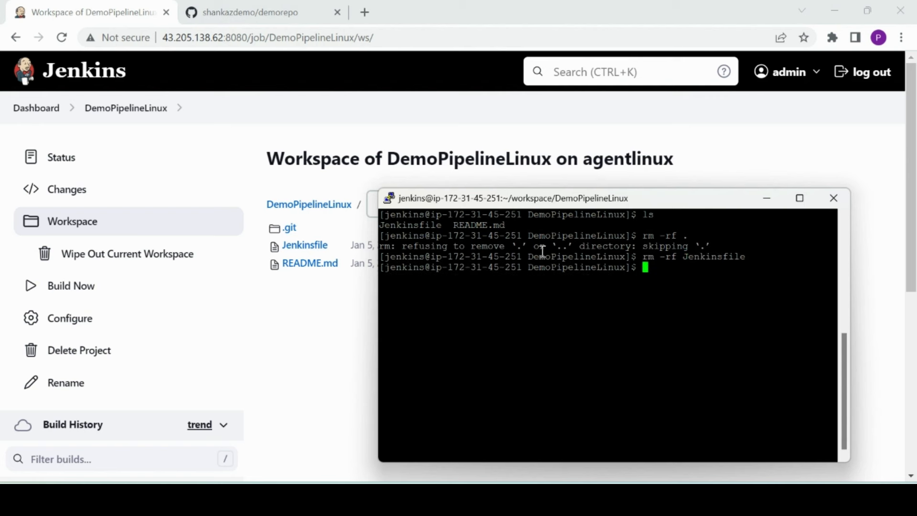
Delete README.md with "rm -rf README.md" and list the DemoPipelineLinux workspace directory with ls.
key(Up)
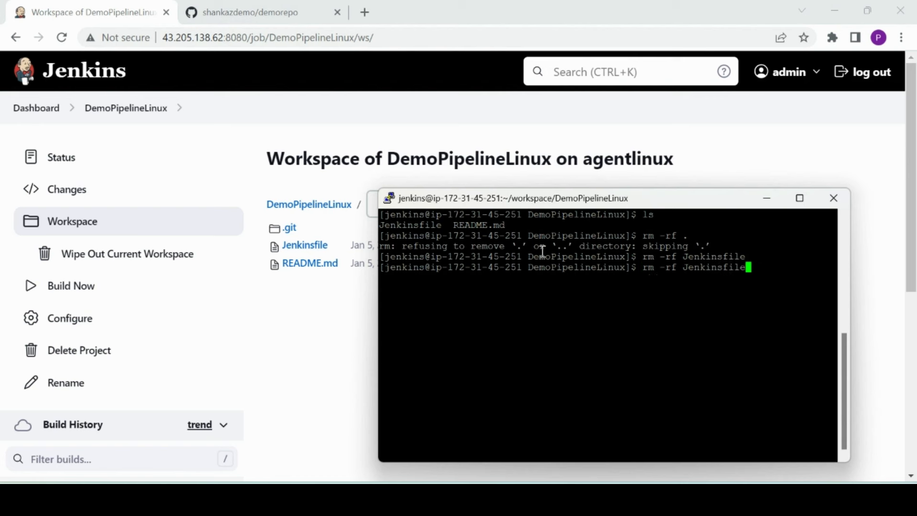
key(BackSpace)
key(BackSpace)
key(BackSpace)
key(BackSpace)
key(BackSpace)
key(BackSpace)
key(BackSpace)
key(BackSpace)
key(BackSpace)
key(BackSpace)
key(BackSpace)
text(R)
key(Tab)
key(Return)
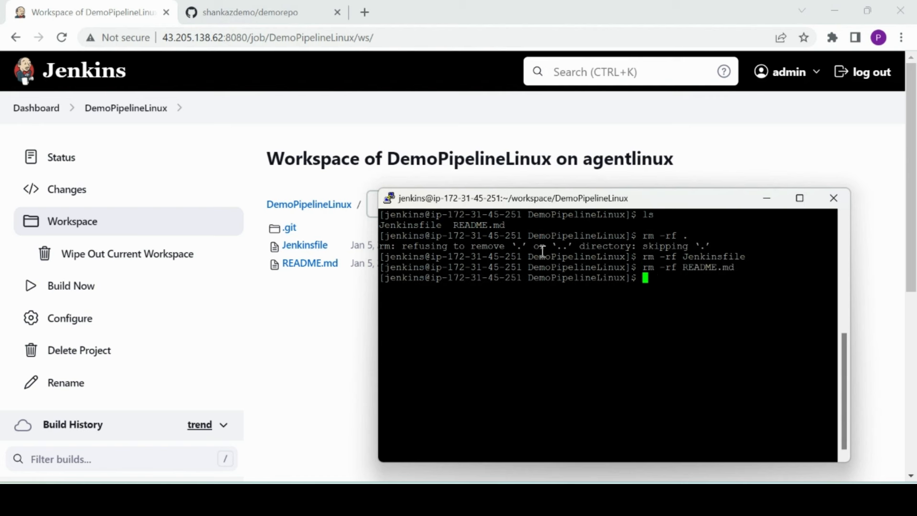
text(ls)
key(Return)
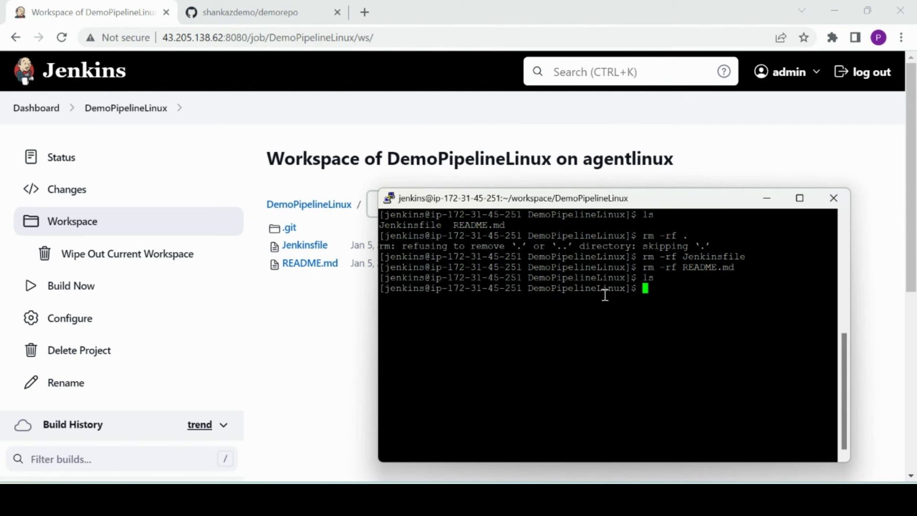
Return to Jenkins, refresh the DemoPipelineLinux workspace listing, and bring up the workspace wipe-out confirmation and cancel it.
click(768, 199)
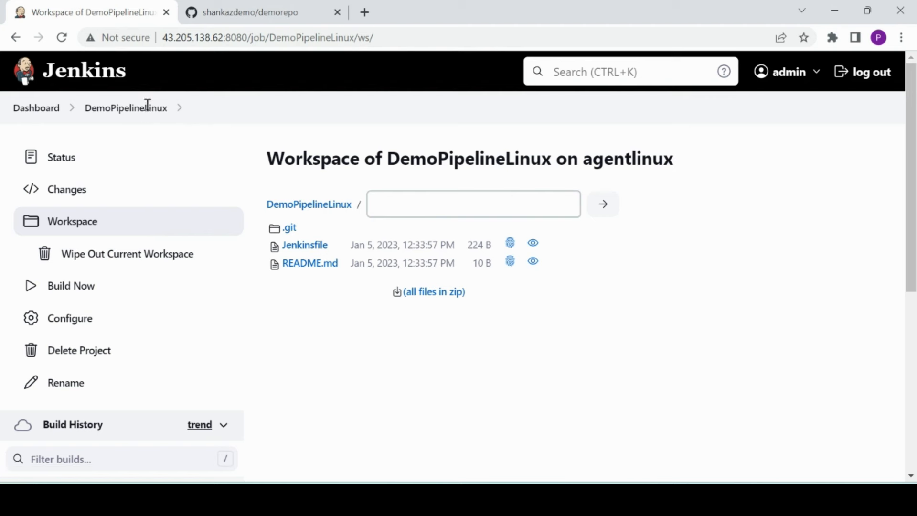
click(88, 221)
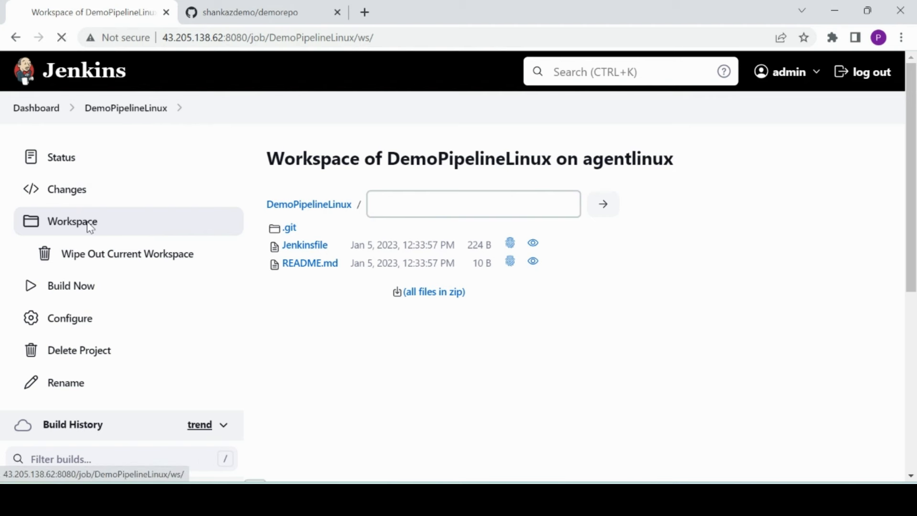
click(161, 265)
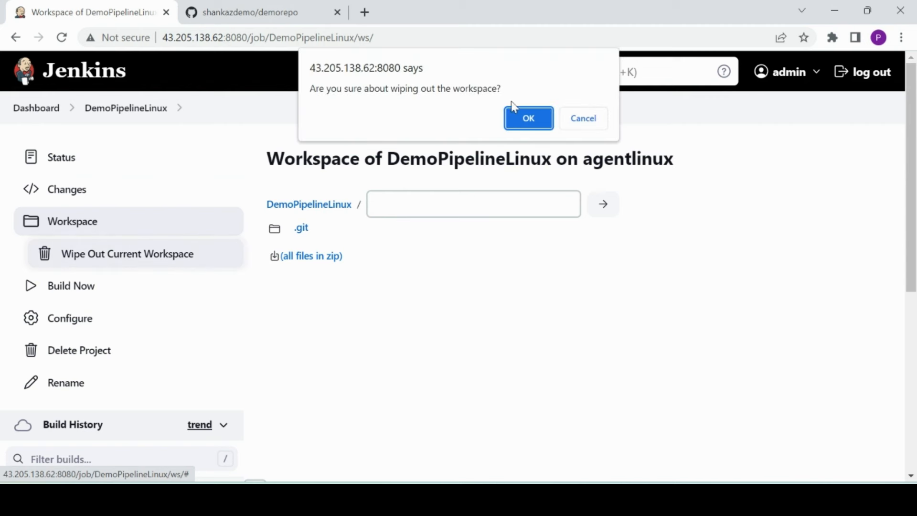
click(583, 120)
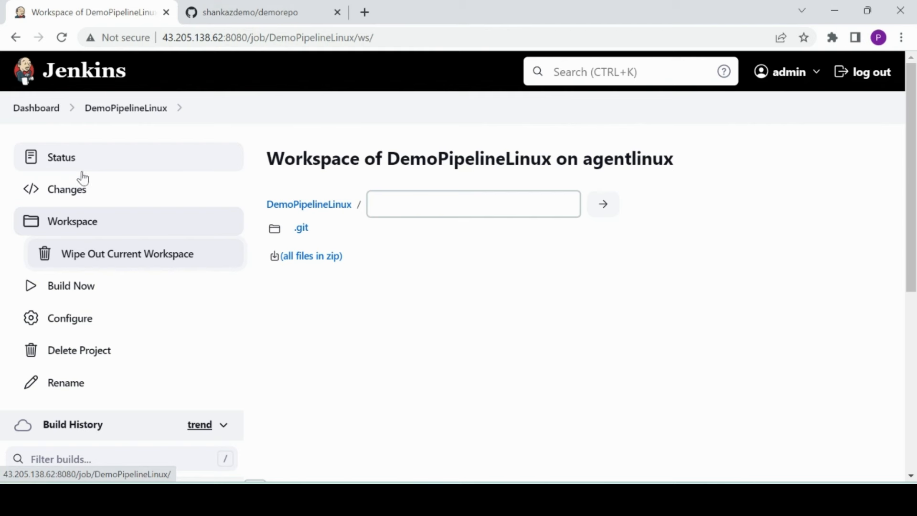
Build the DemoPipelineLinux project and open the console output of build #13.
click(98, 295)
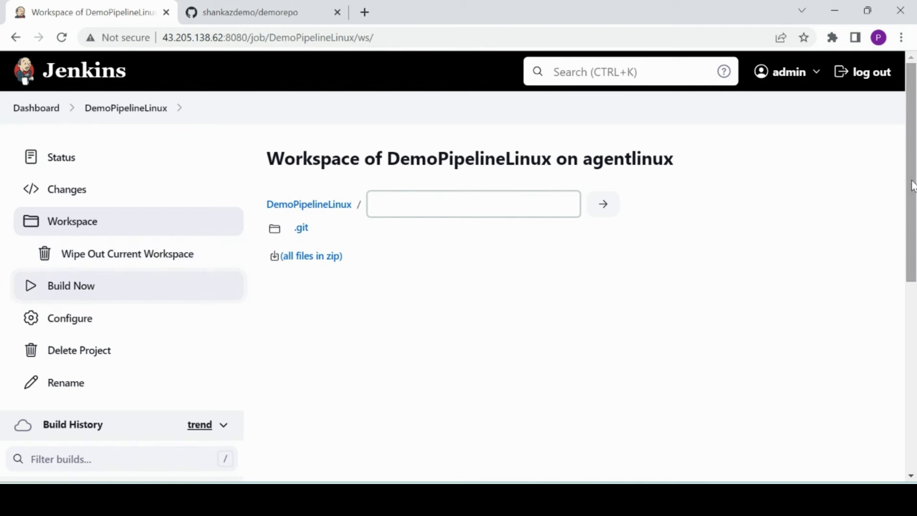
scroll(910, 200, down, 2)
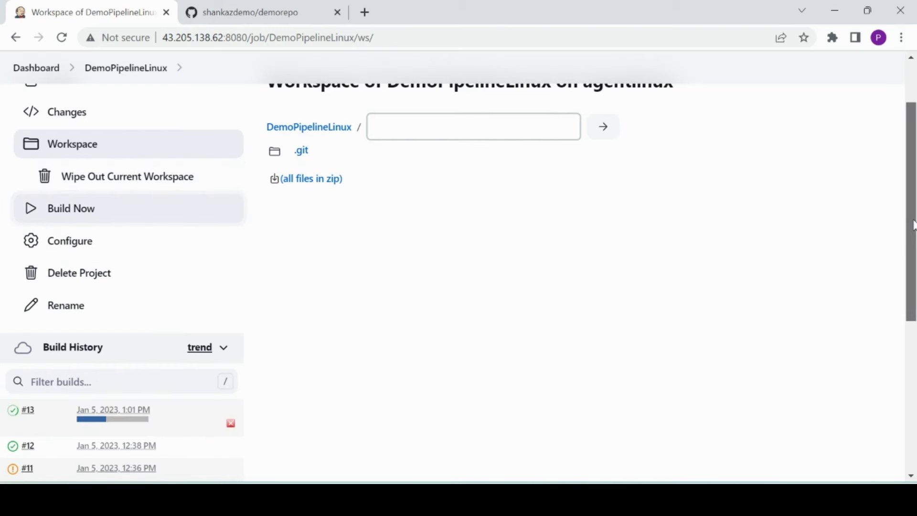
click(27, 402)
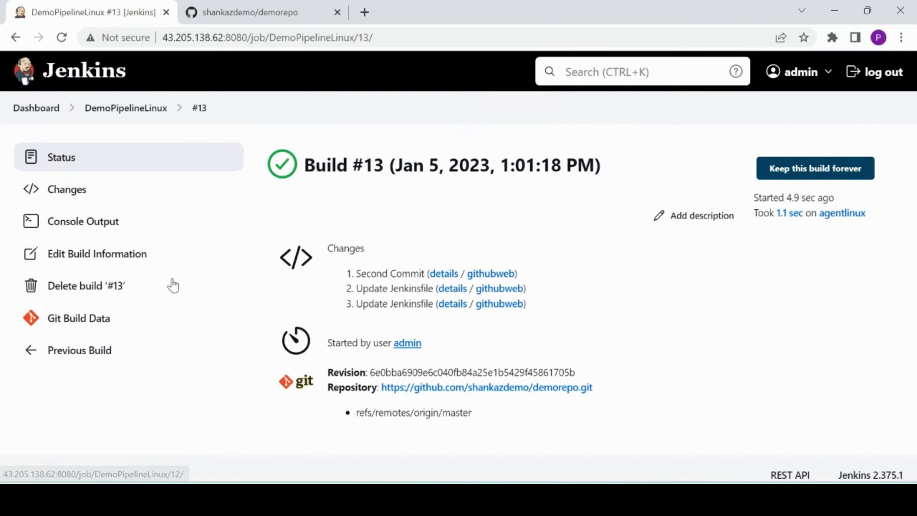
click(125, 229)
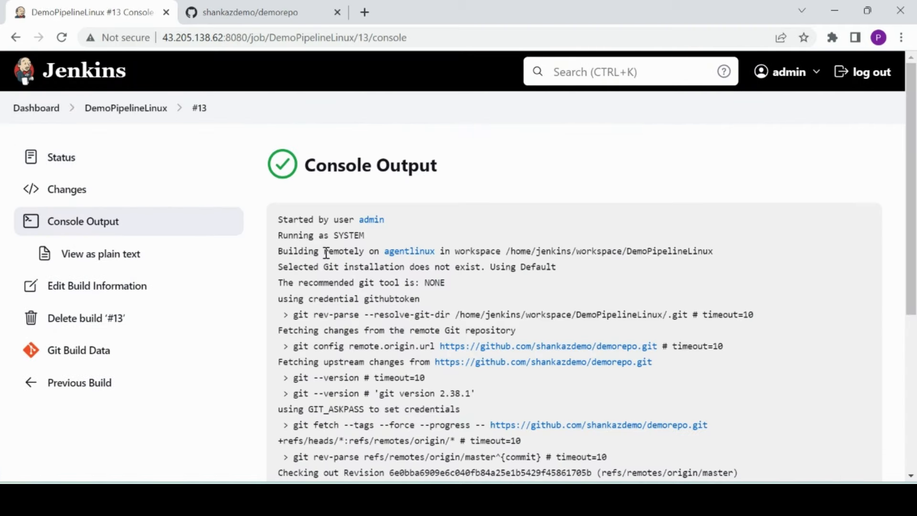
Examine the console output of build #13 for the build agent, workspace path and commit message.
drag(330, 252, 453, 256)
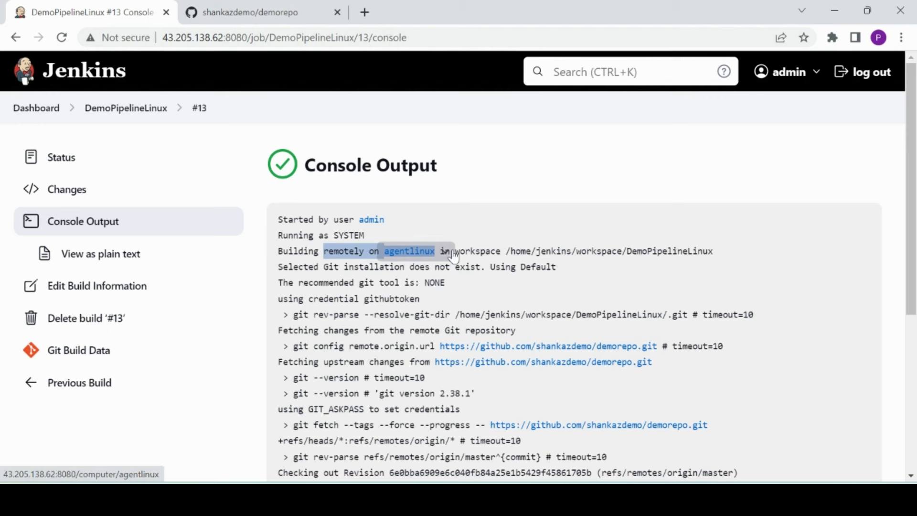
click(489, 221)
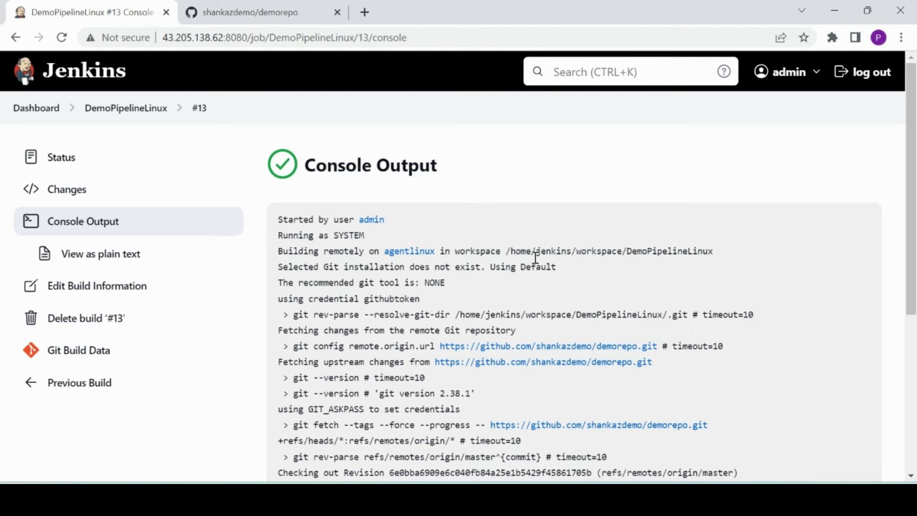
drag(507, 252, 721, 253)
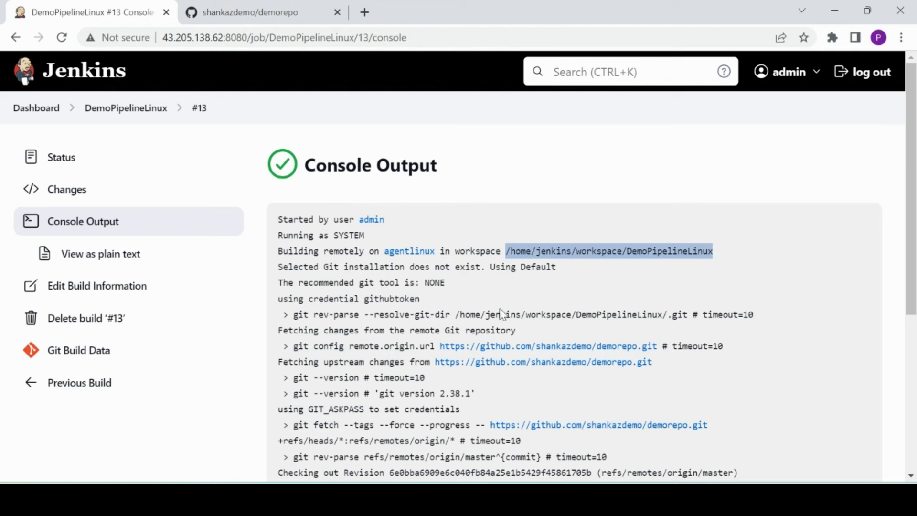
drag(913, 223, 902, 279)
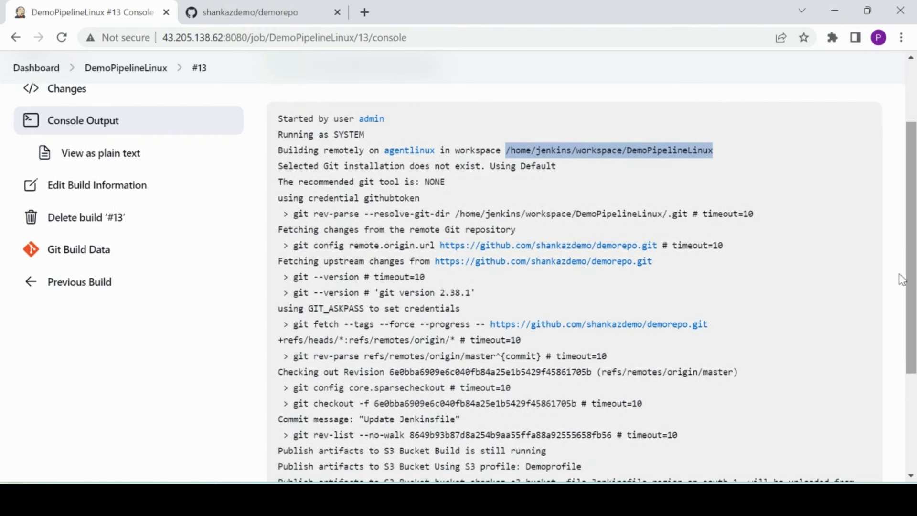
click(370, 424)
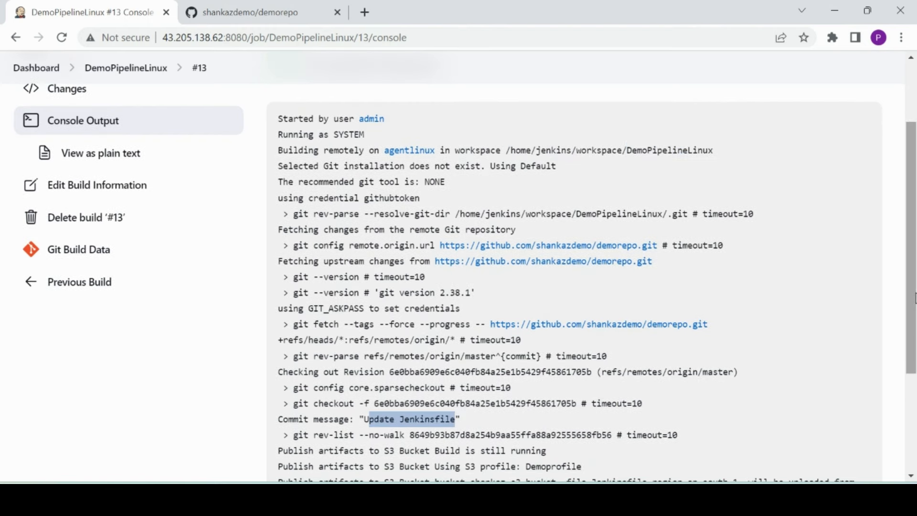
Examine the S3 publishing lines in the console output for the profile, bucket and uploaded file names.
drag(915, 298, 916, 330)
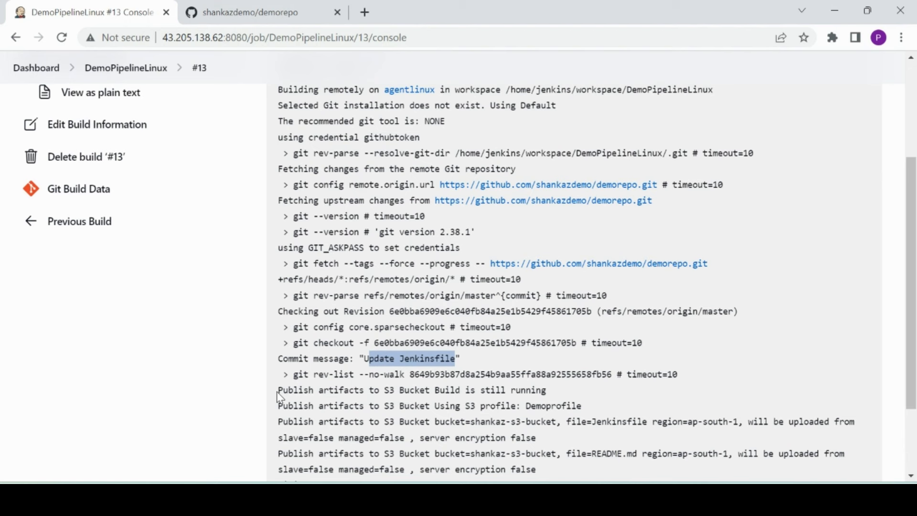
drag(277, 392, 525, 391)
click(341, 403)
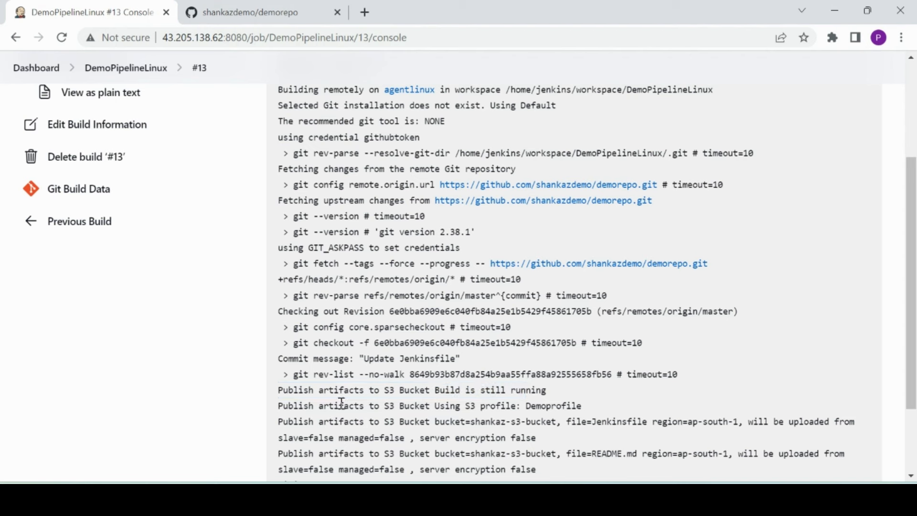
drag(342, 402, 565, 406)
click(560, 405)
drag(277, 422, 620, 419)
click(621, 419)
double_click(621, 419)
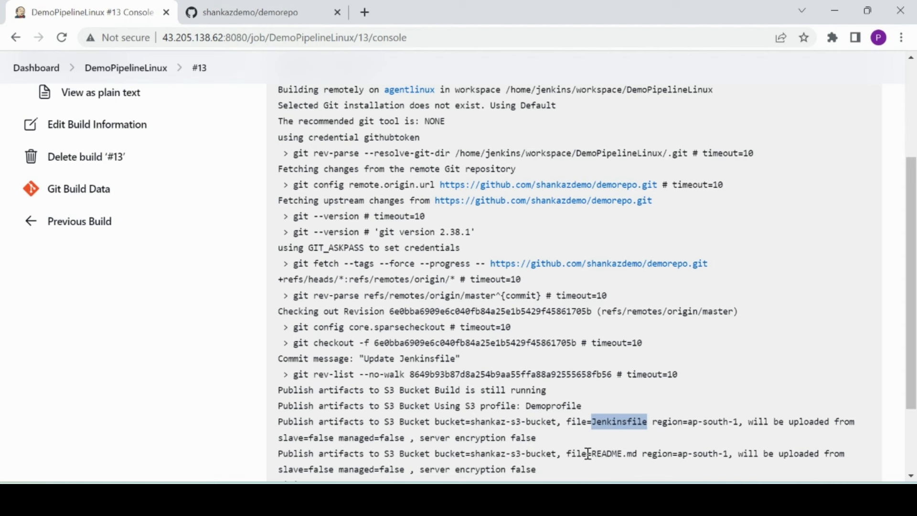
drag(588, 453, 640, 450)
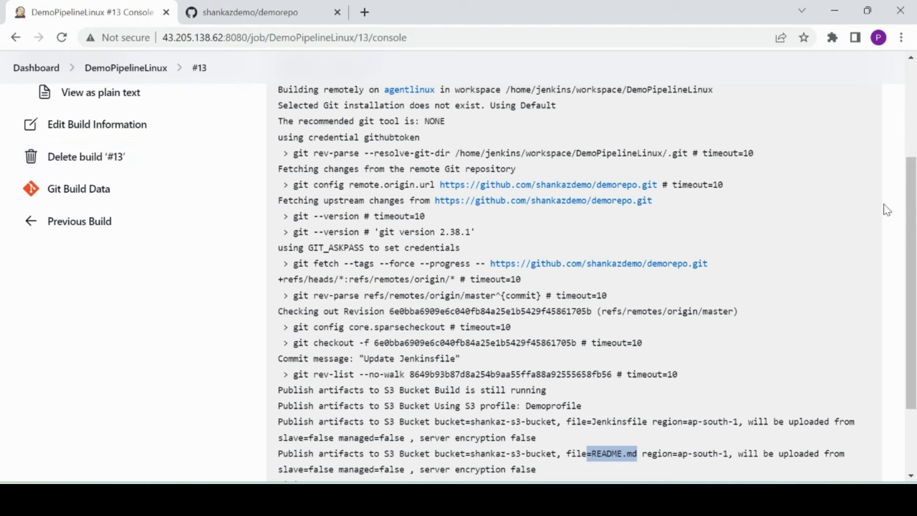
Go back to the DemoPipelineLinux project and open its workspace to check the files.
drag(910, 210, 913, 111)
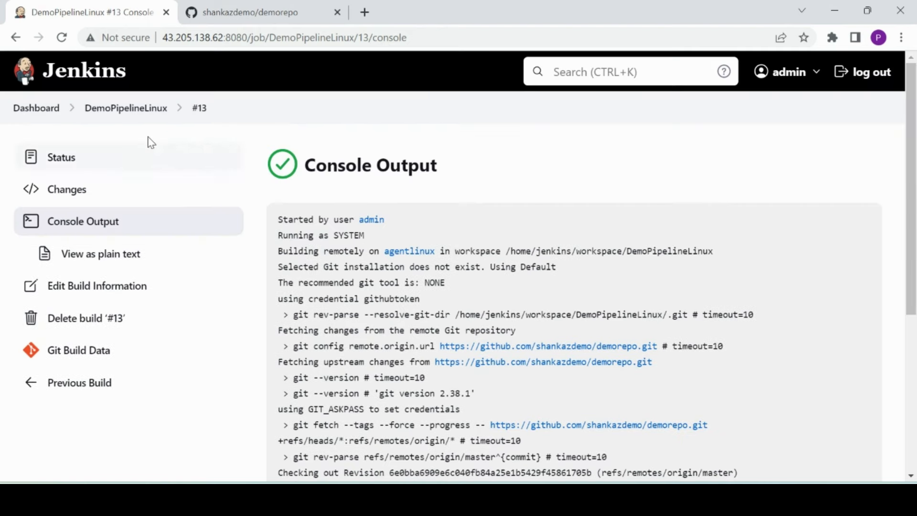
click(148, 113)
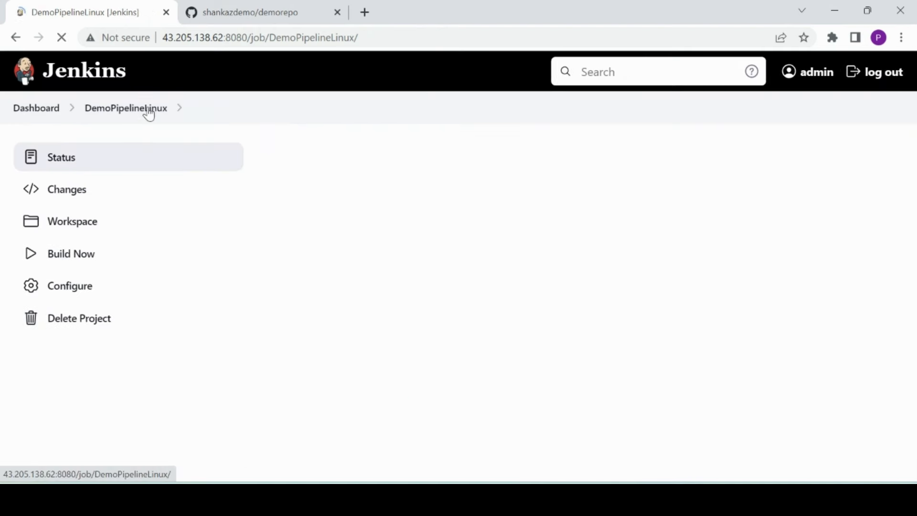
click(96, 231)
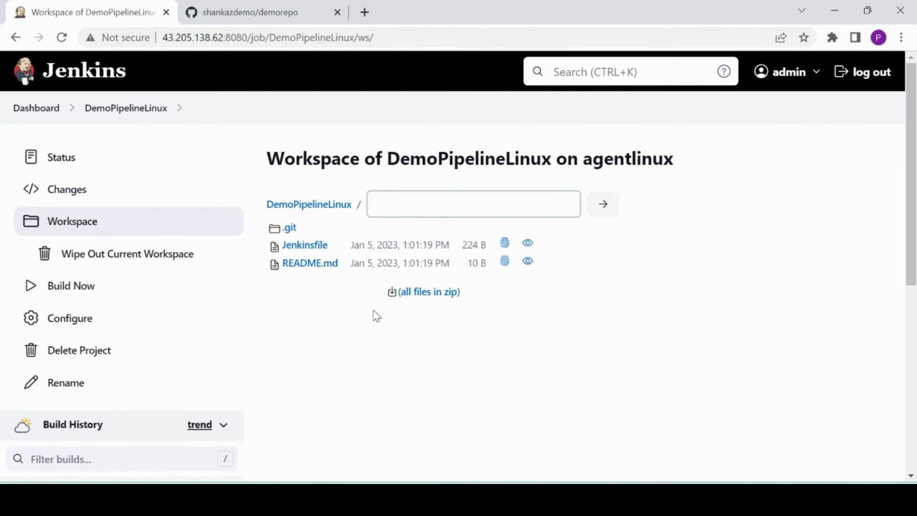
Switch to the PuTTY terminal and list the DemoPipelineLinux workspace files again with ls.
click(479, 499)
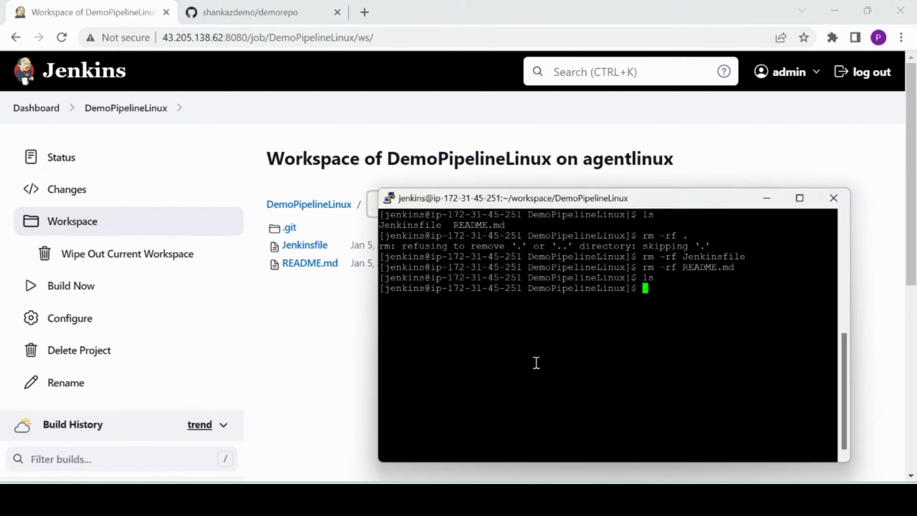
text(ls)
key(Return)
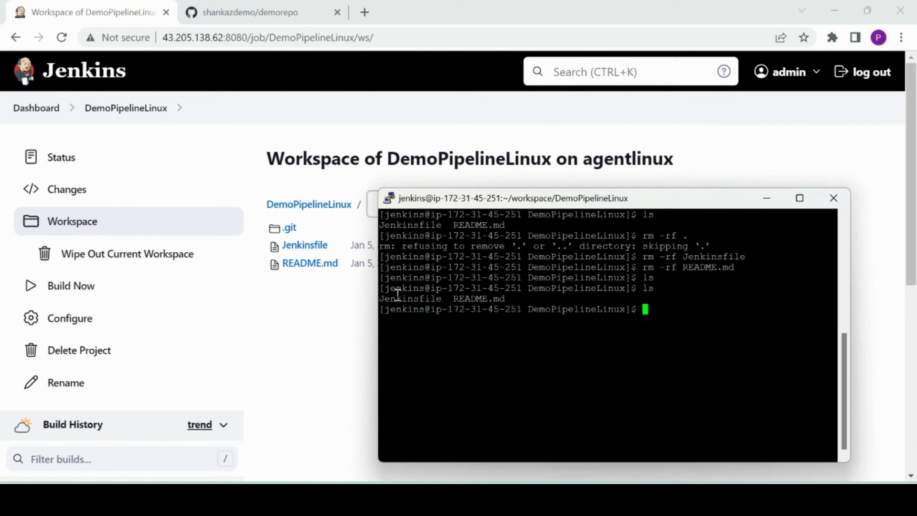
Switch to the S3 Management Console, open shankaz-s3-bucket and refresh its object list.
click(339, 330)
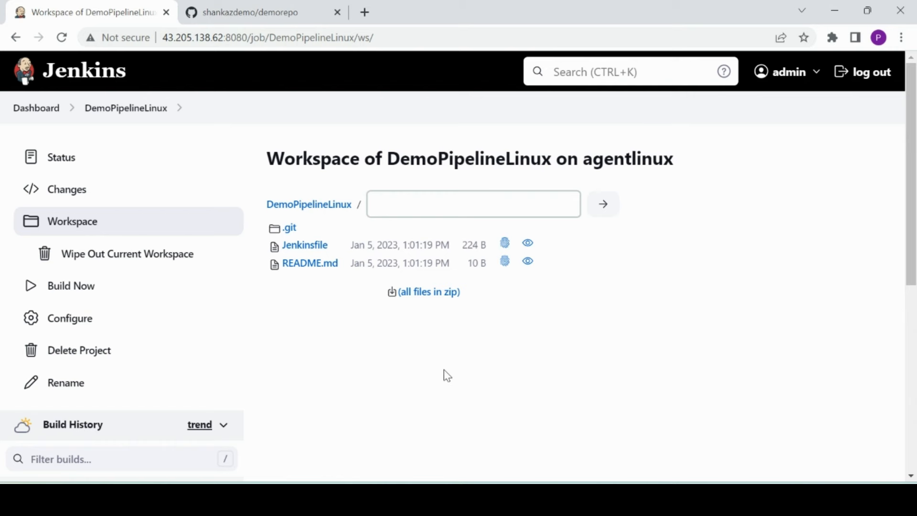
mouse_move(480, 499)
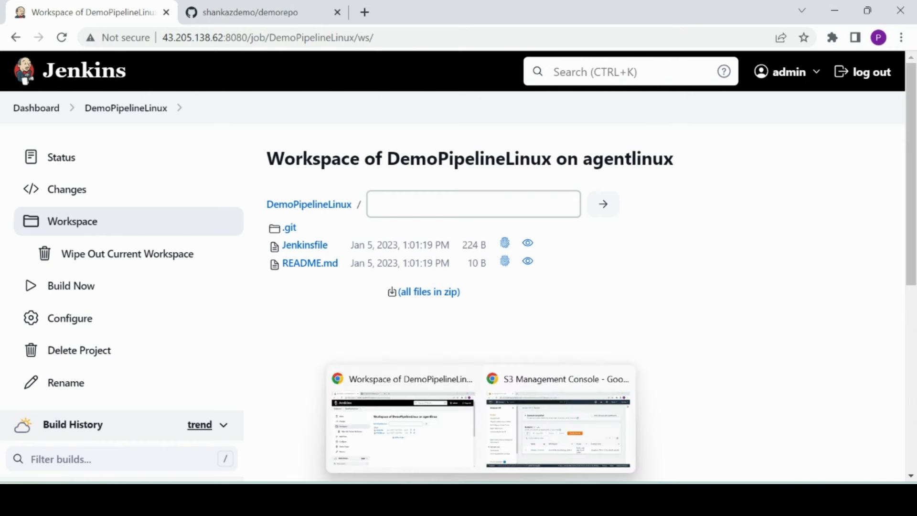
click(532, 399)
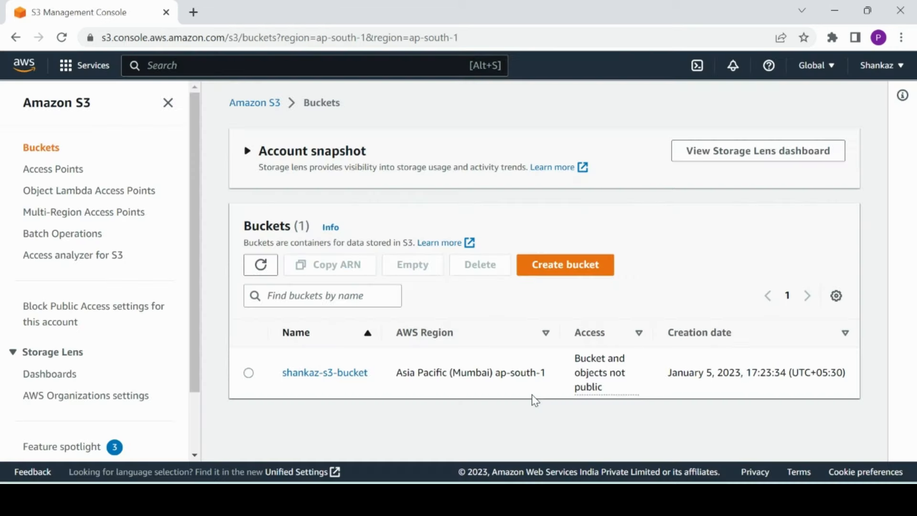
click(336, 375)
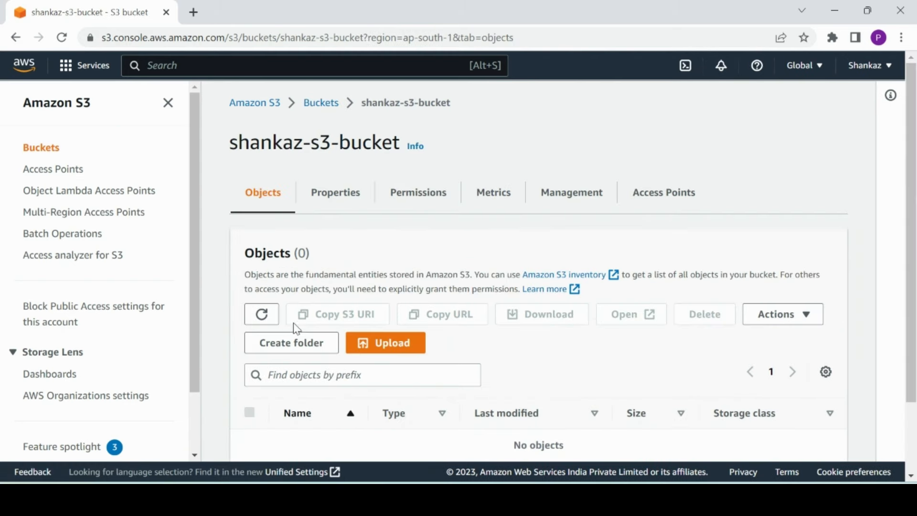
click(261, 314)
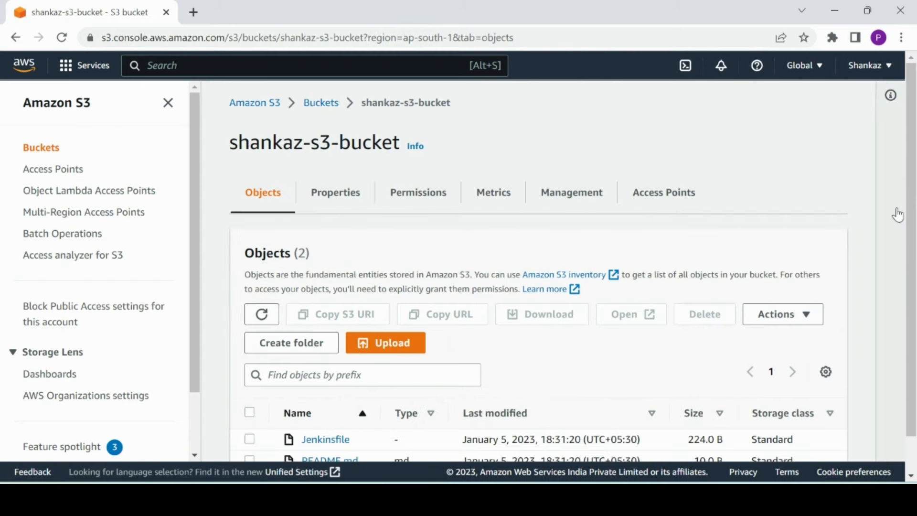
scroll(906, 282, down, 2)
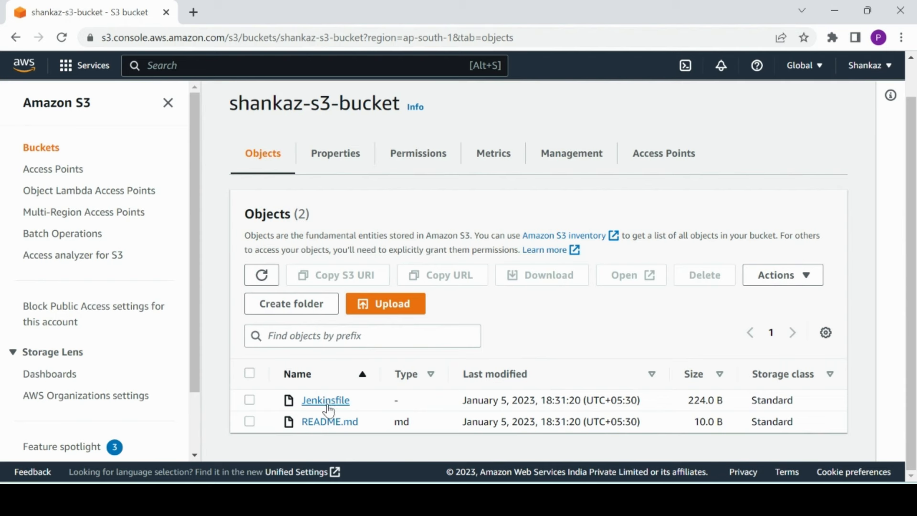
Select the Jenkinsfile object in shankaz-s3-bucket and open it.
click(249, 400)
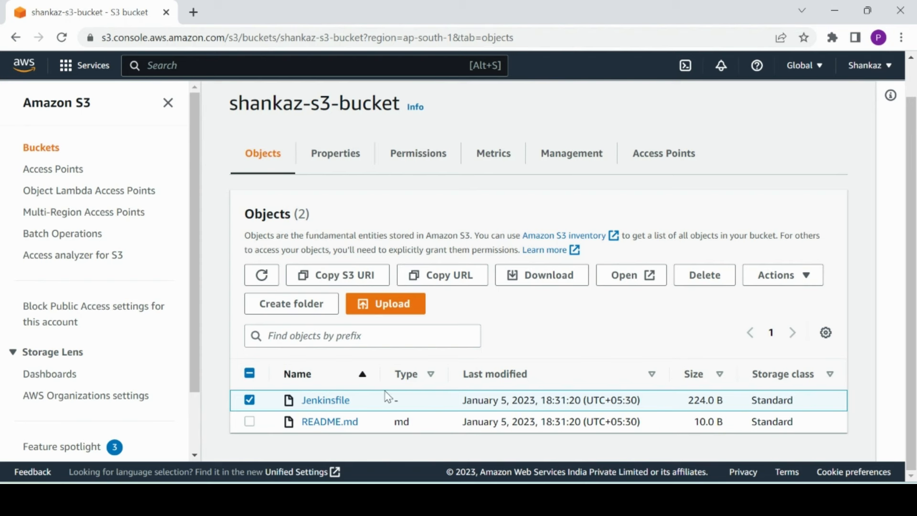
click(639, 278)
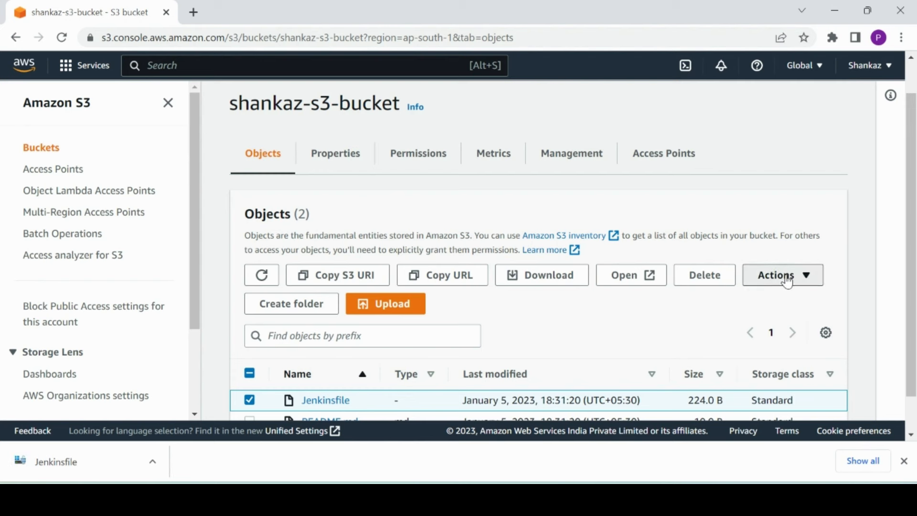
click(785, 280)
drag(818, 163, 827, 240)
click(584, 349)
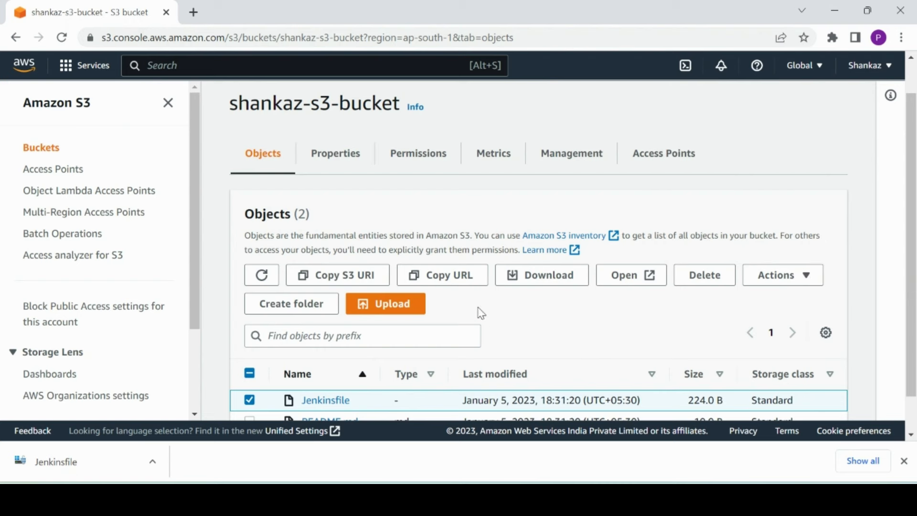
Copy the Jenkinsfile object's URL, try to load it in a new browser tab, and close that tab.
click(458, 281)
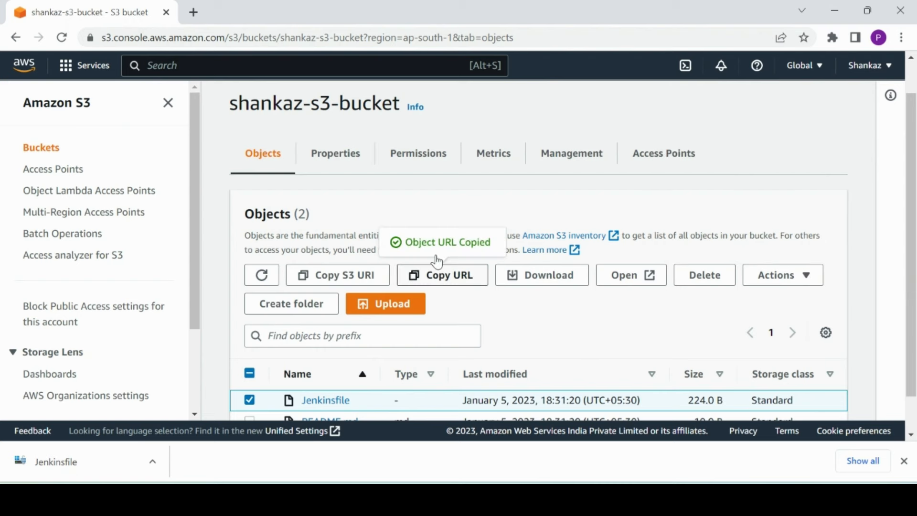
click(193, 13)
key(ctrl+v)
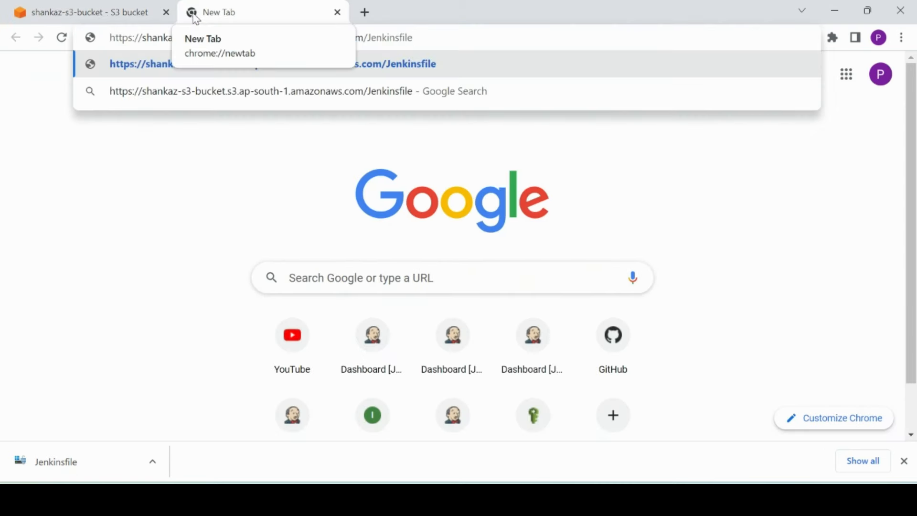
key(Return)
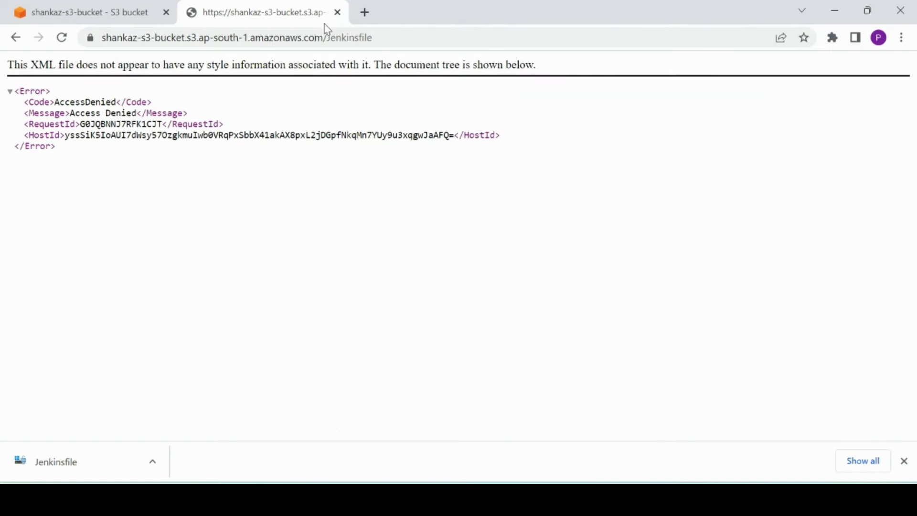
click(339, 12)
click(338, 13)
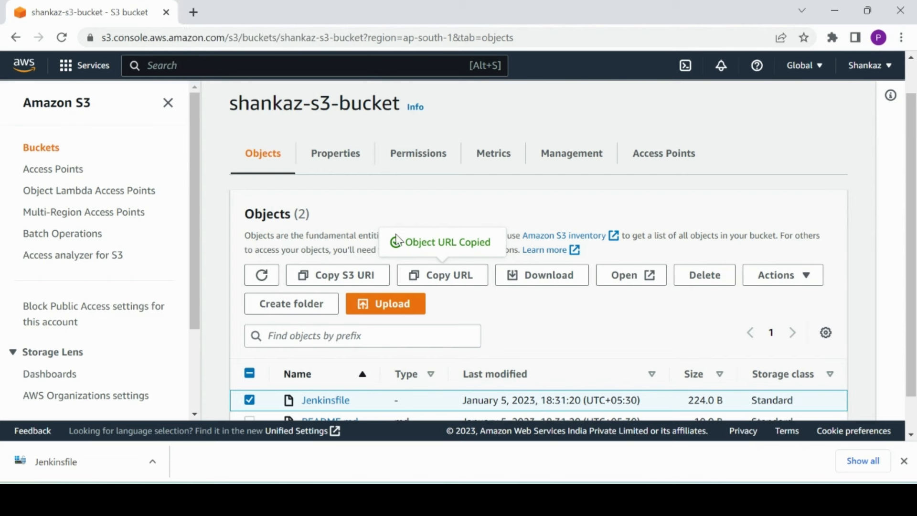
Copy the Jenkinsfile object's S3 URI, try it in a new browser tab, and close that tab.
scroll(914, 174, down, 1)
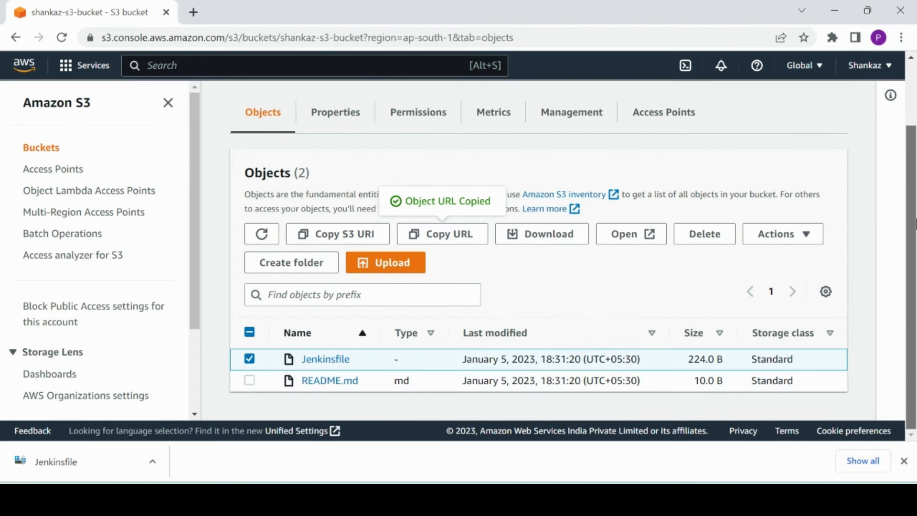
click(340, 238)
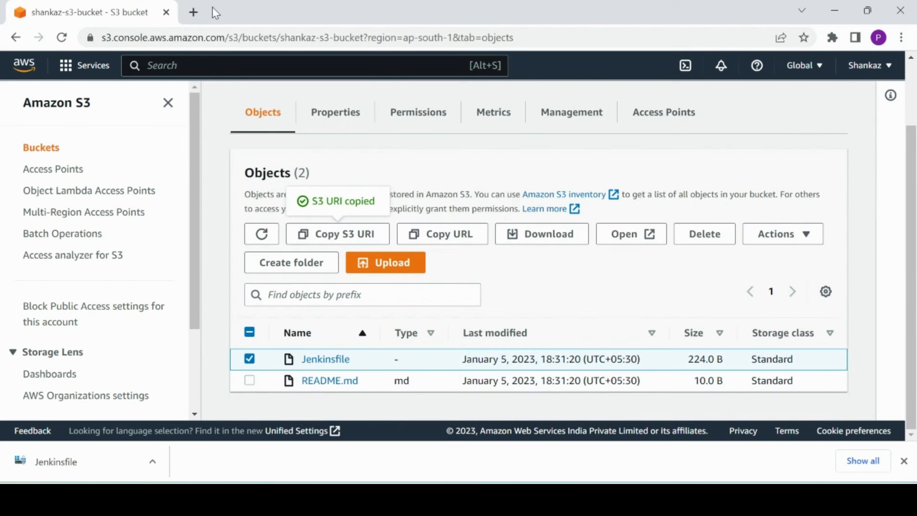
click(193, 12)
key(ctrl+v)
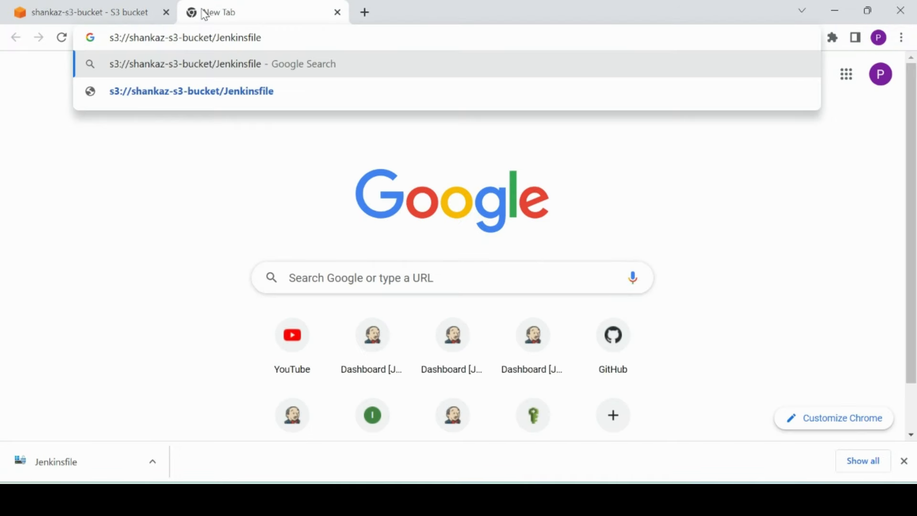
key(Return)
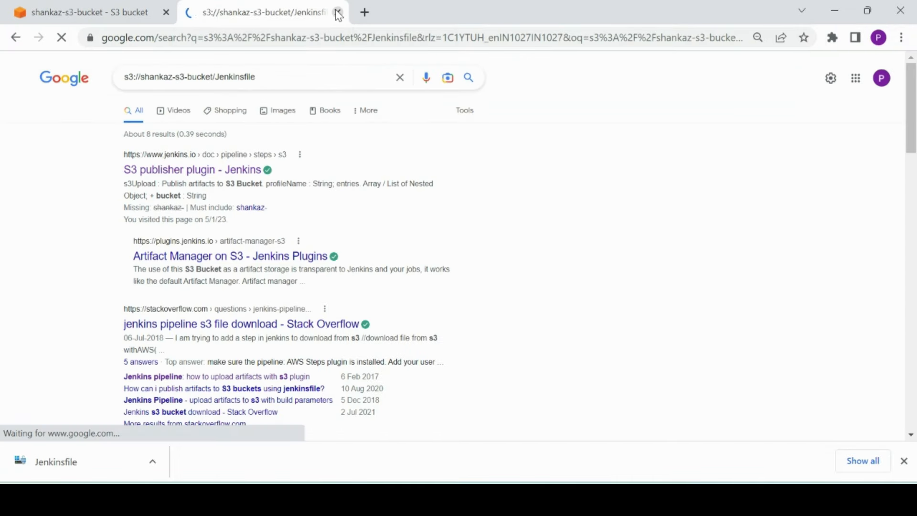
click(338, 13)
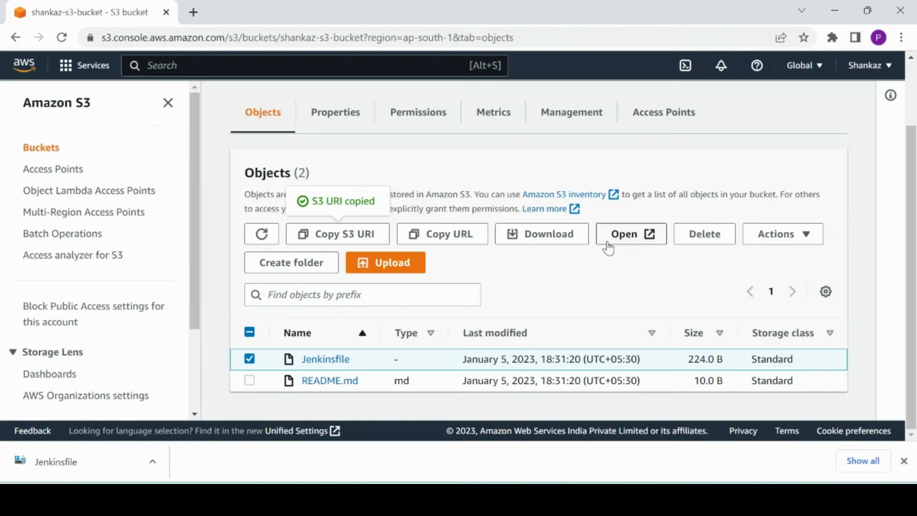
click(782, 234)
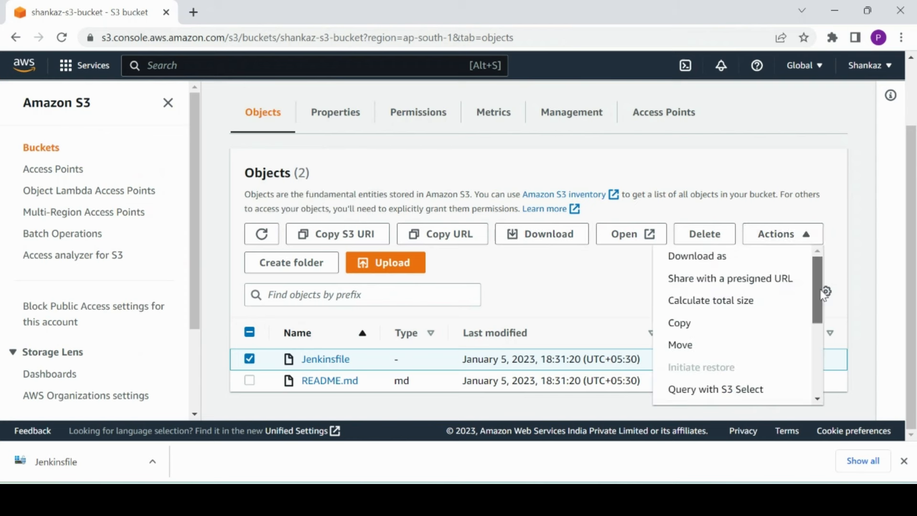
drag(821, 289, 814, 266)
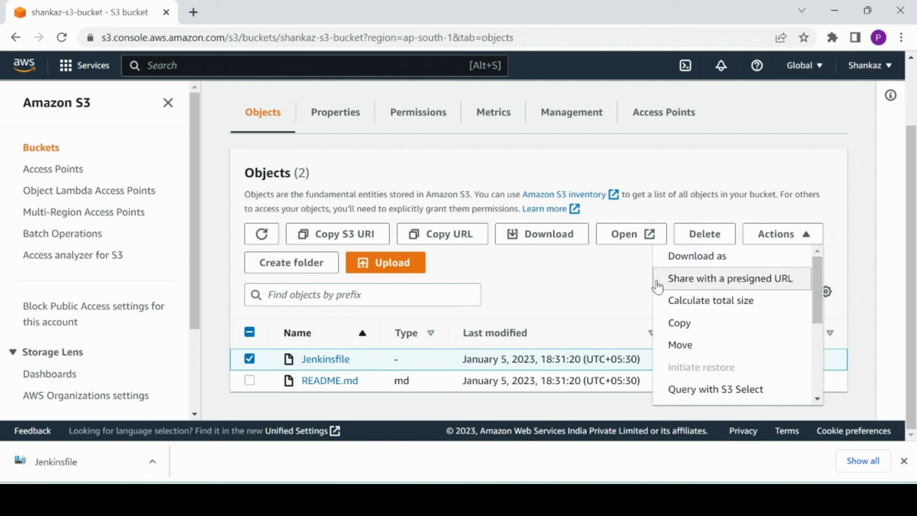
click(569, 281)
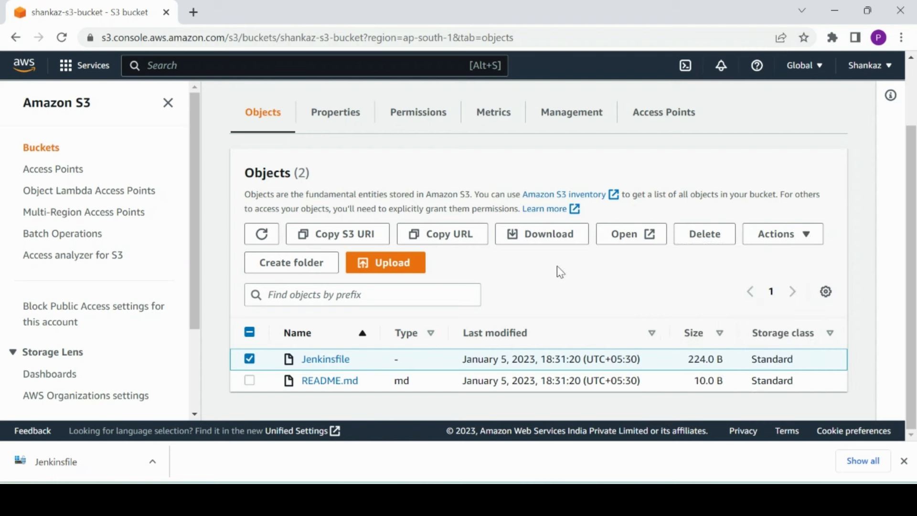
drag(915, 200, 914, 181)
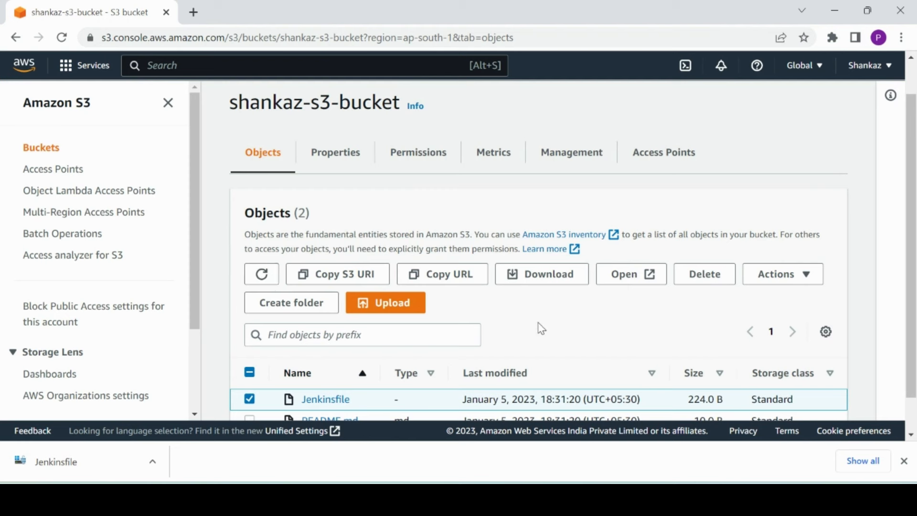
Deselect the Jenkinsfile object in the shankaz-s3-bucket object list.
click(255, 401)
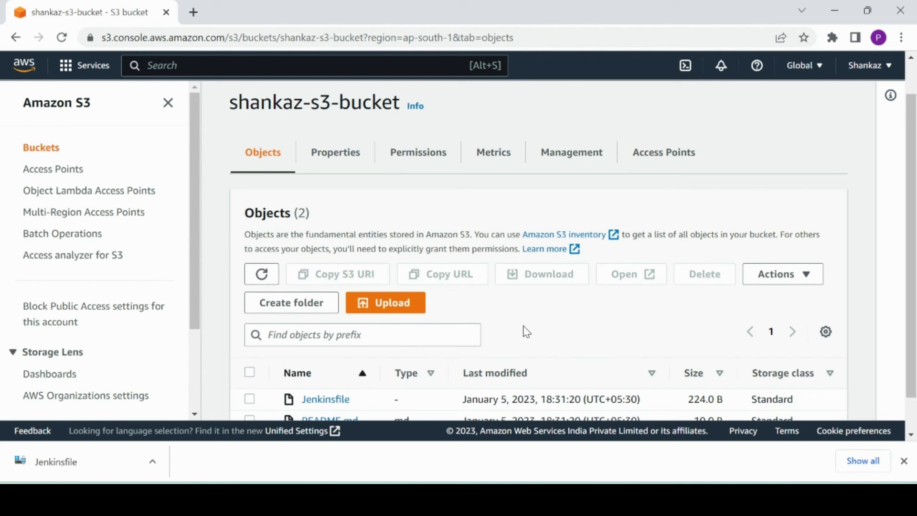
mouse_move(528, 466)
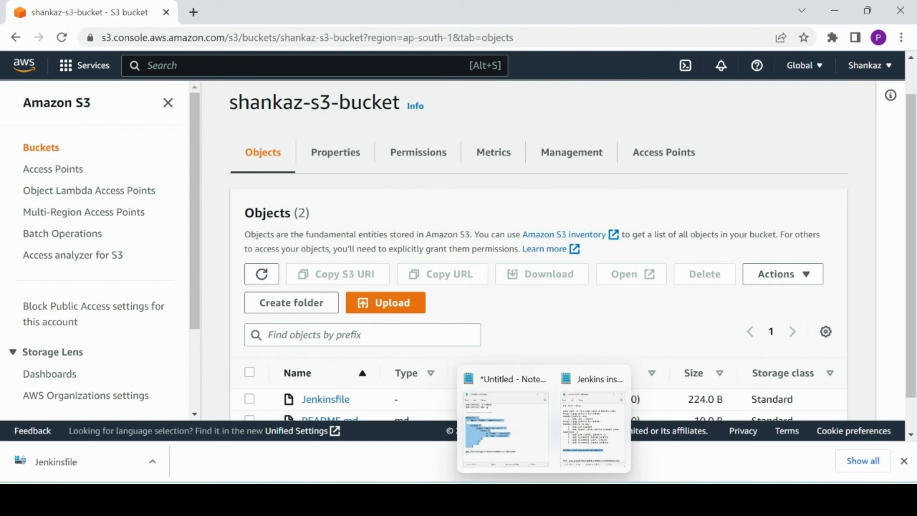
click(487, 427)
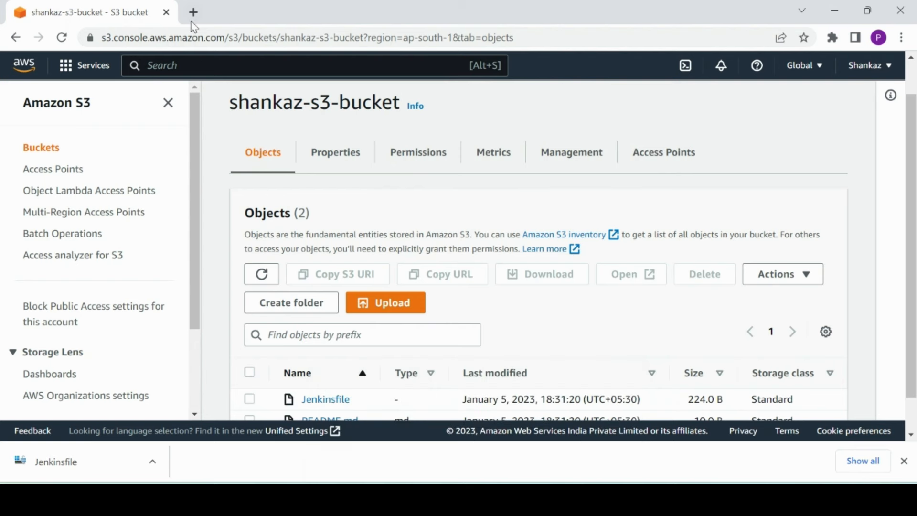
Switch to the demorepo repository on GitHub, view its Jenkinsfile, and return to the repository's file list.
mouse_move(481, 497)
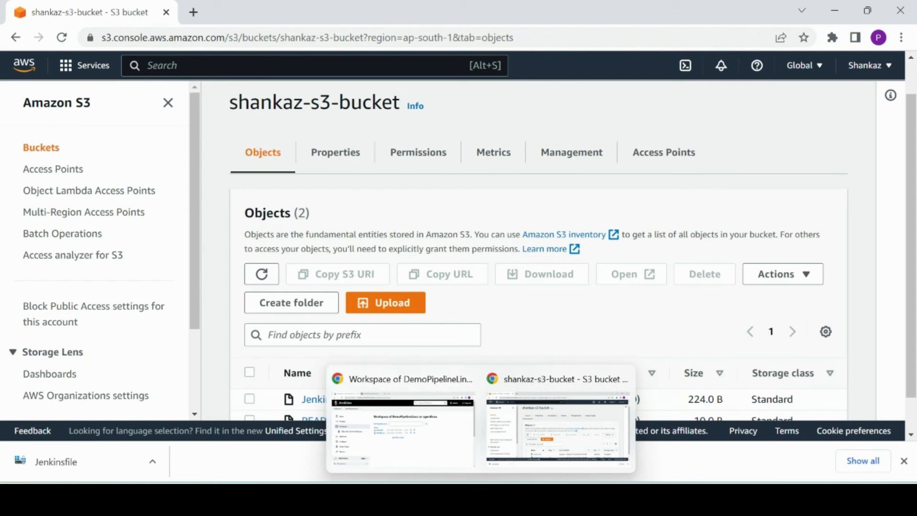
click(432, 436)
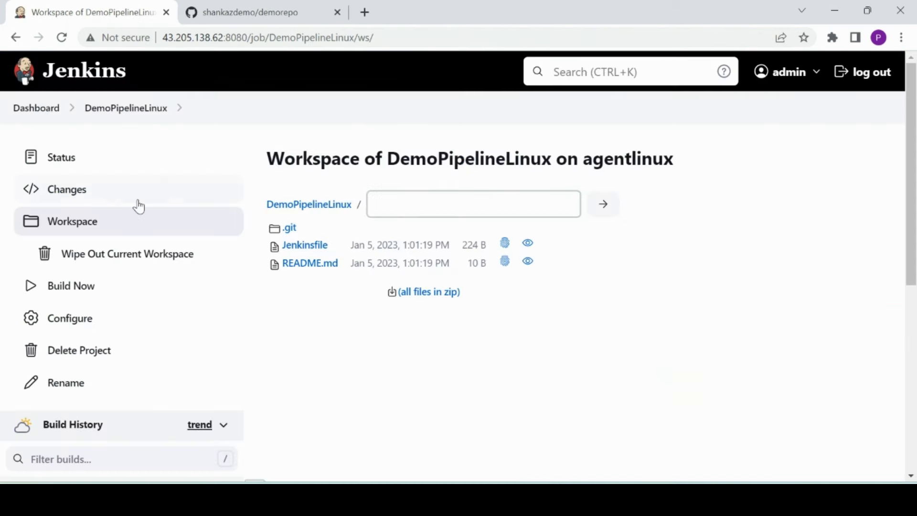
click(253, 13)
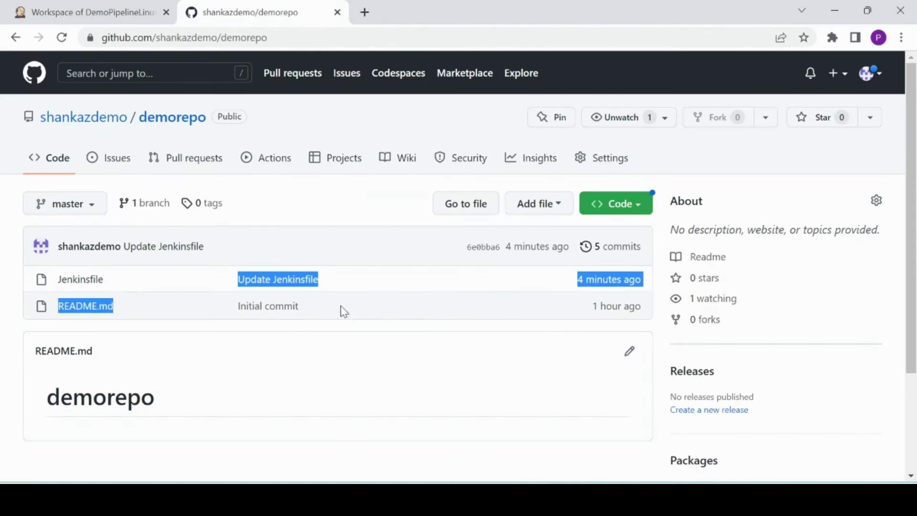
click(86, 280)
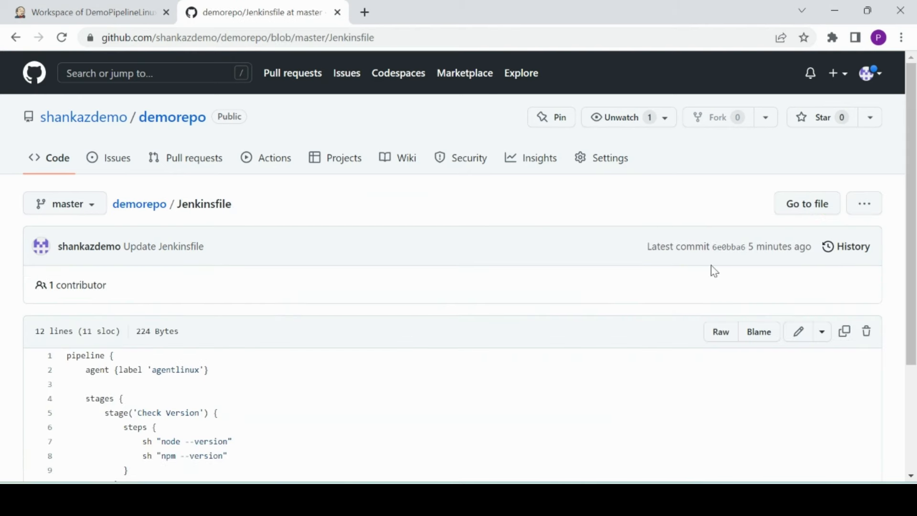
click(134, 212)
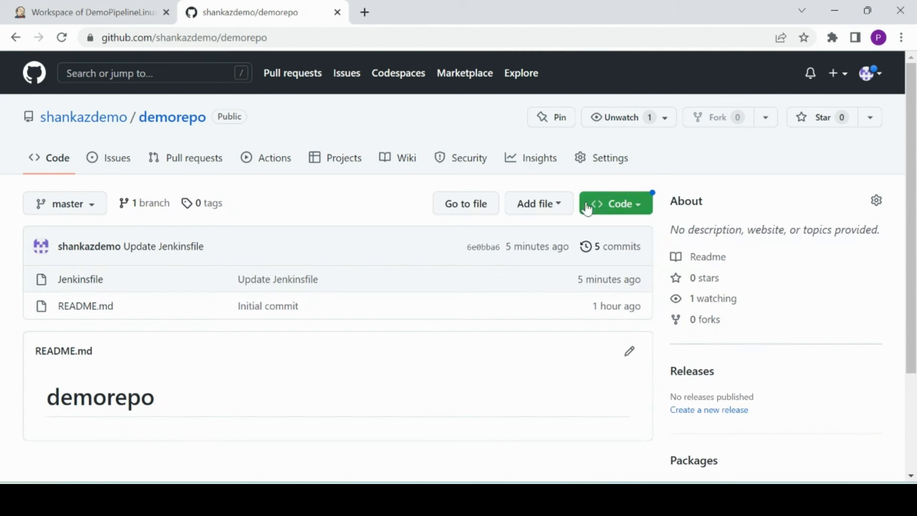
Create a new file named app.html in demorepo containing the text "This is working as expected.".
click(533, 207)
click(531, 231)
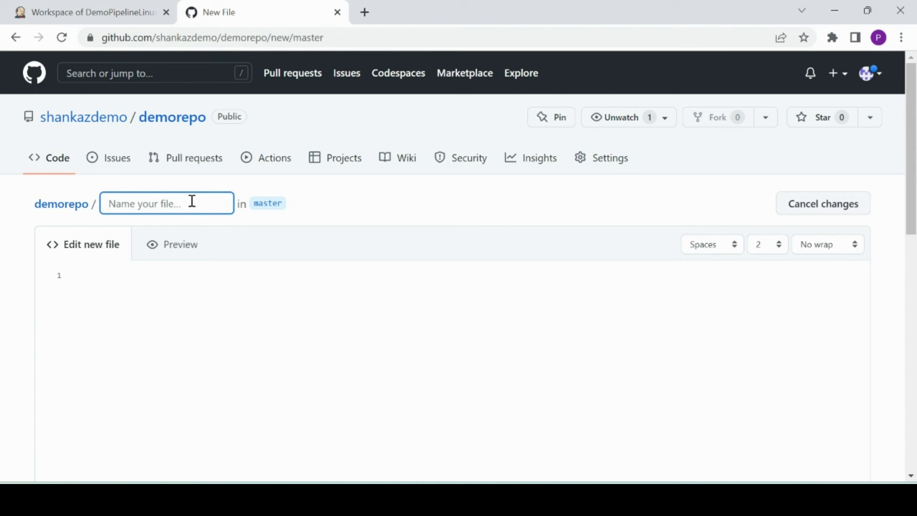
text(app.html)
click(201, 299)
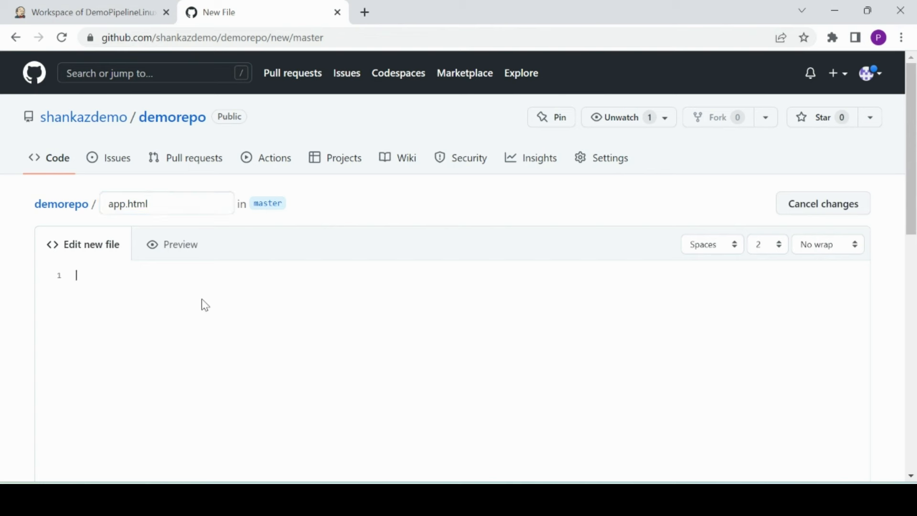
text(This is working as expected.)
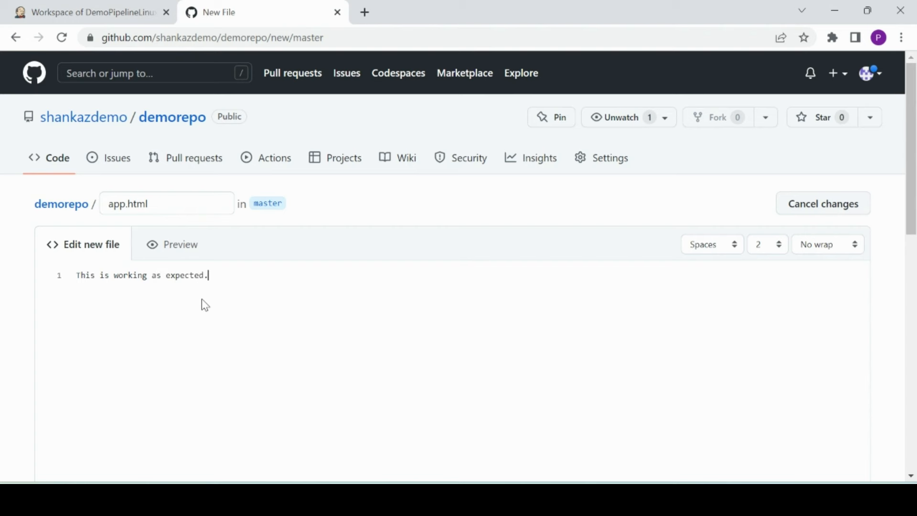
Commit the new app.html file directly to the master branch with the message "commited".
drag(914, 203, 915, 408)
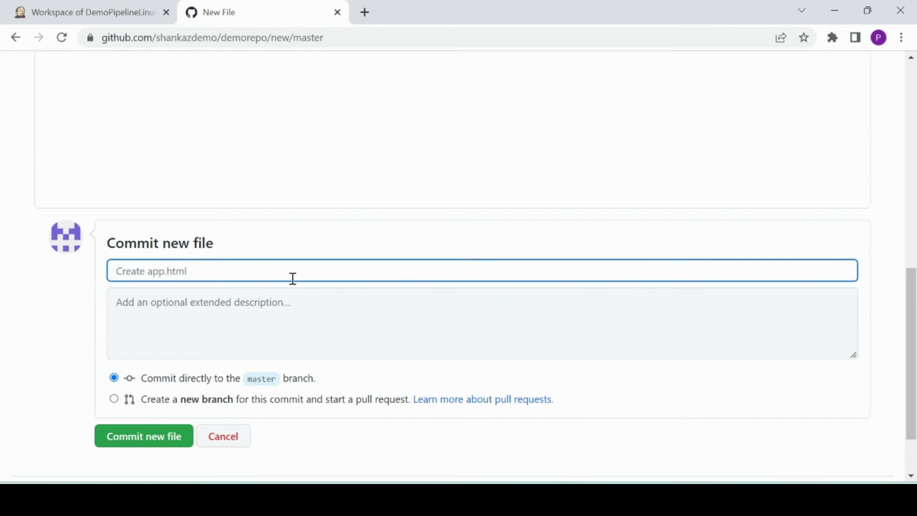
text(ctreate)
key(BackSpace)
key(BackSpace)
key(BackSpace)
key(BackSpace)
key(BackSpace)
key(BackSpace)
key(BackSpace)
text(commi)
click(164, 443)
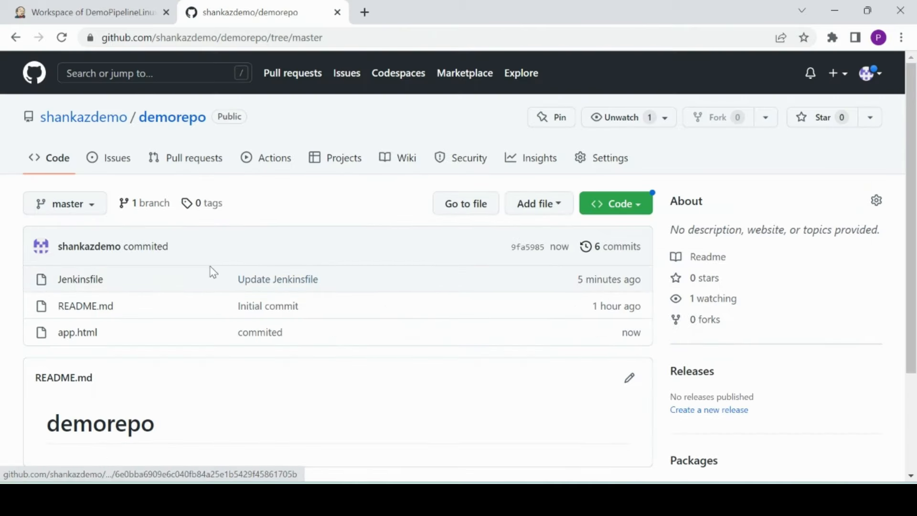
Switch to Jenkins, start a new build of the DemoPipelineLinux project and check its build history.
click(134, 19)
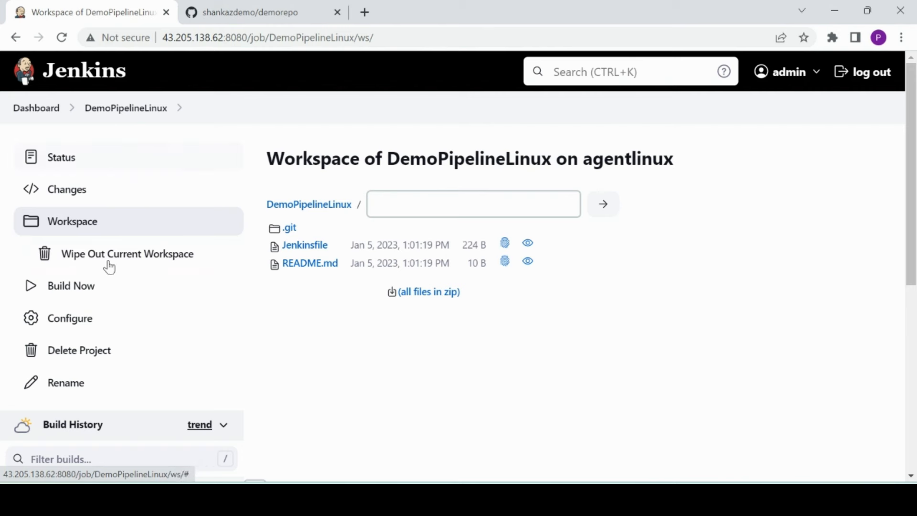
click(104, 287)
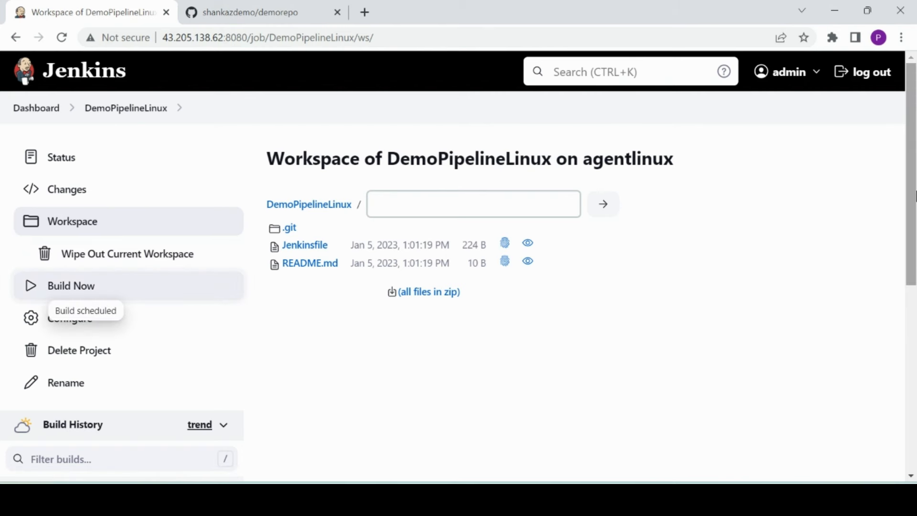
scroll(563, 272, down, 5)
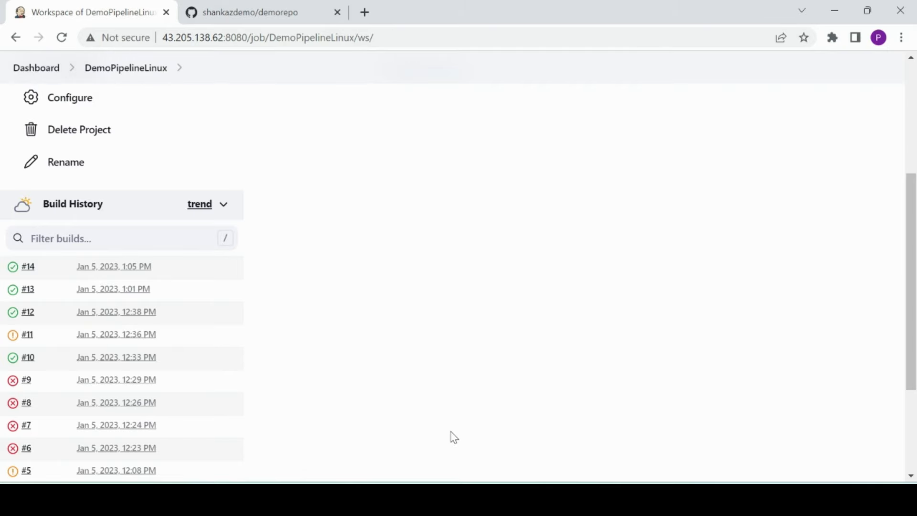
Switch to the S3 Management Console and refresh the object list of shankaz-s3-bucket.
mouse_move(480, 497)
click(558, 422)
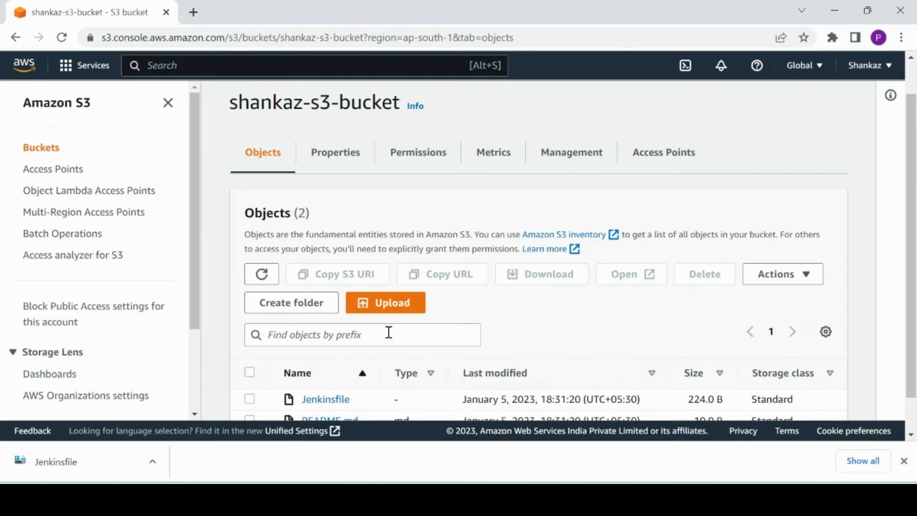
click(262, 273)
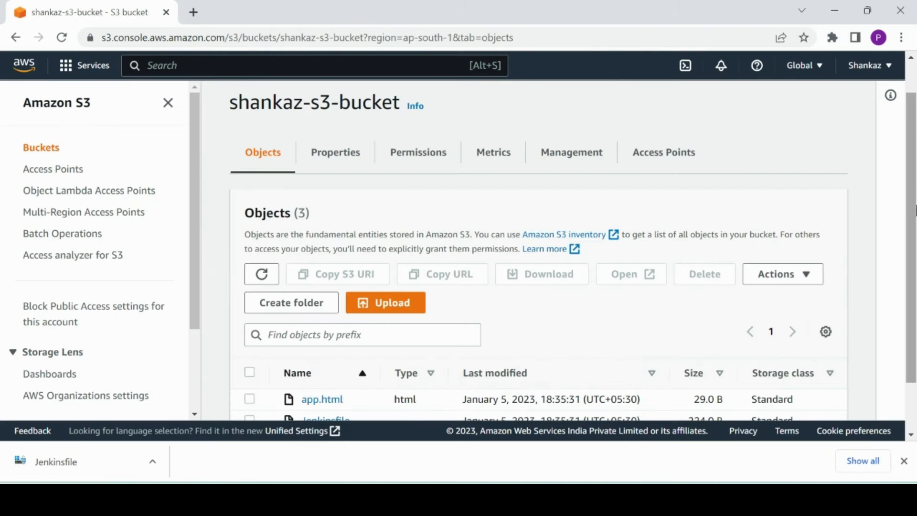
Select the app.html object in shankaz-s3-bucket and open it to view its content.
scroll(450, 328, down, 1)
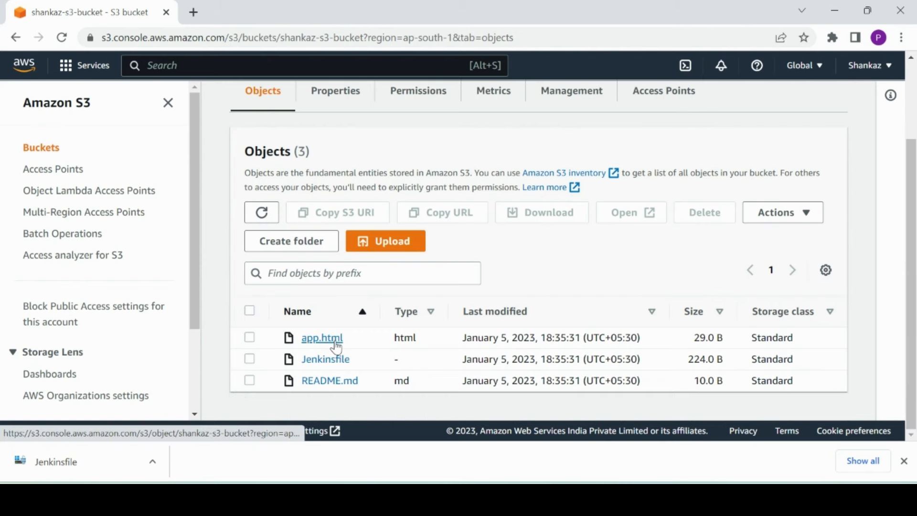
click(249, 337)
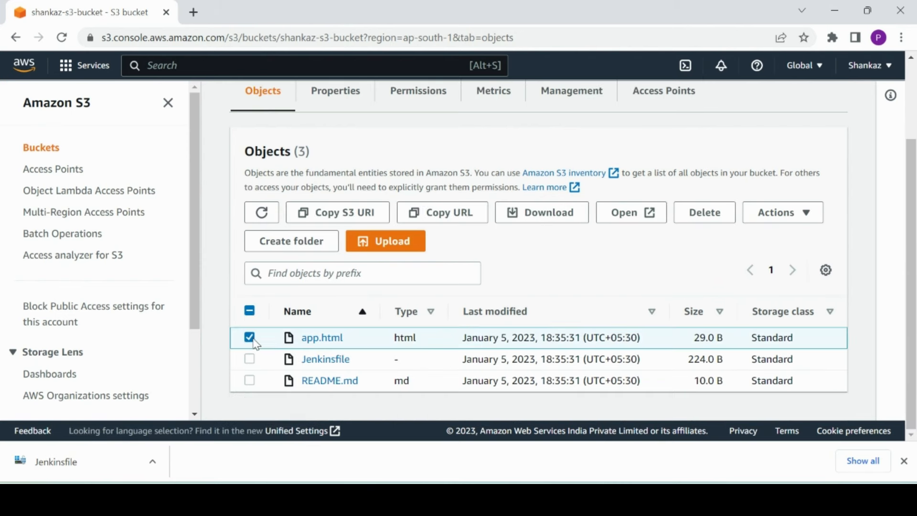
click(625, 213)
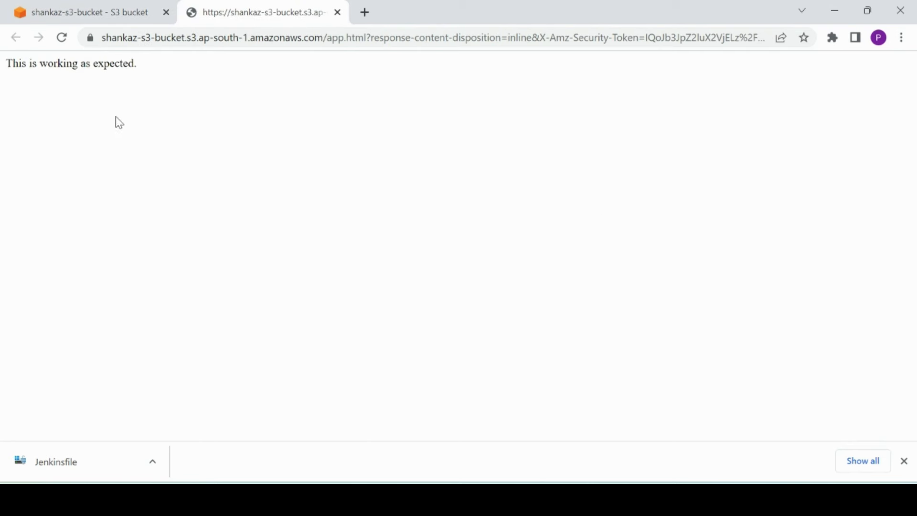
Read the text shown on the opened app.html page, then close that page.
drag(7, 65, 145, 71)
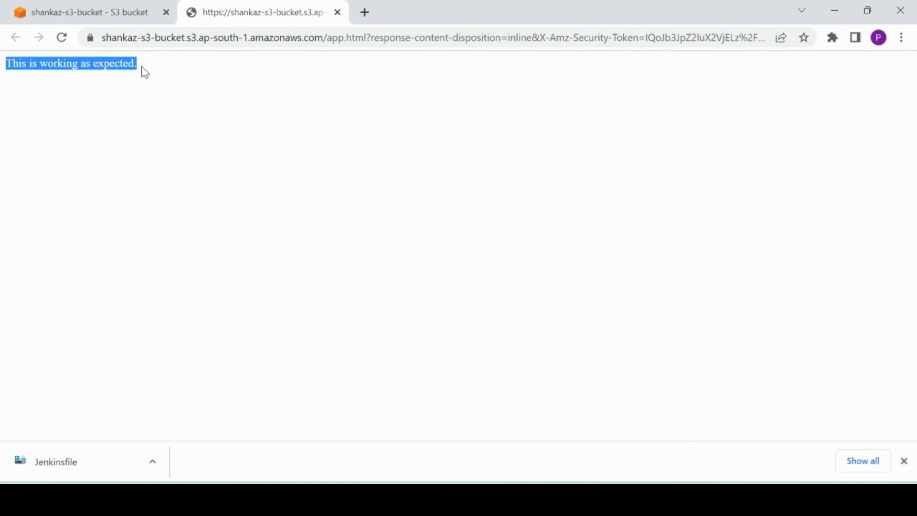
click(145, 72)
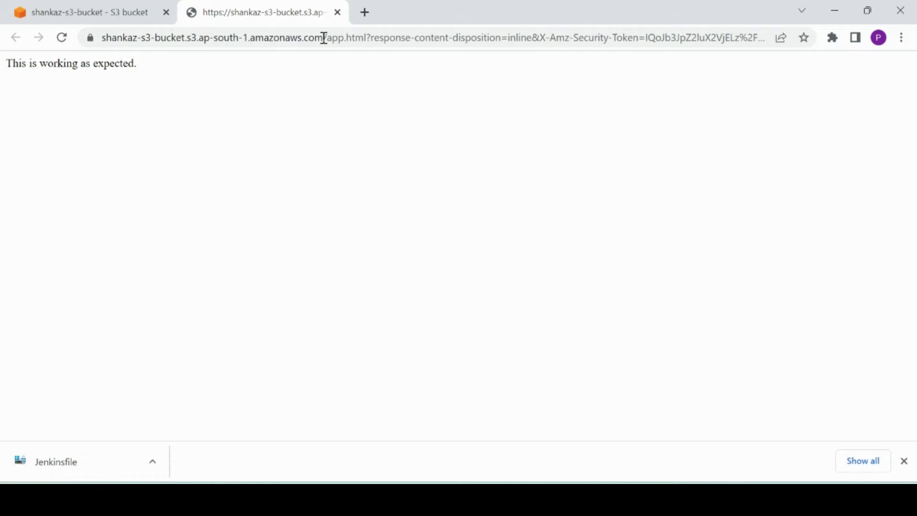
click(337, 12)
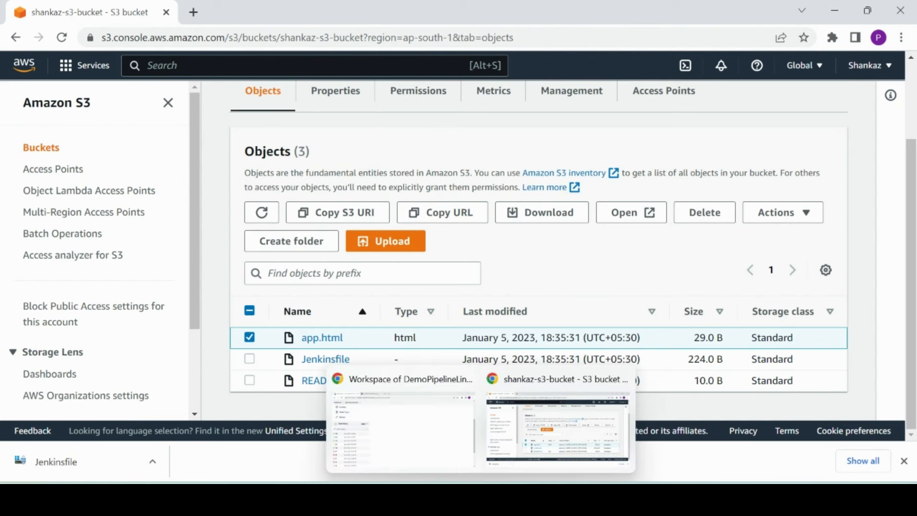
Switch to Jenkins, go to the DemoPipeline project and open its configuration.
click(481, 499)
click(433, 429)
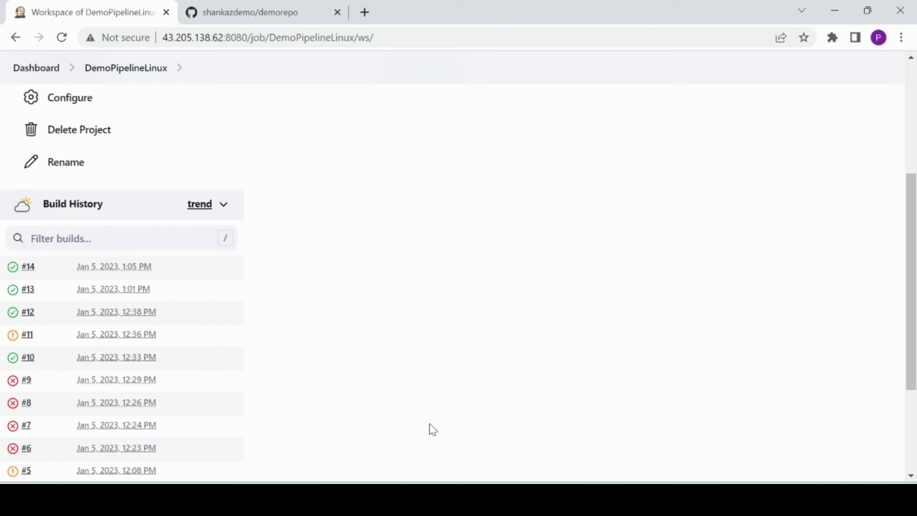
drag(910, 205, 908, 91)
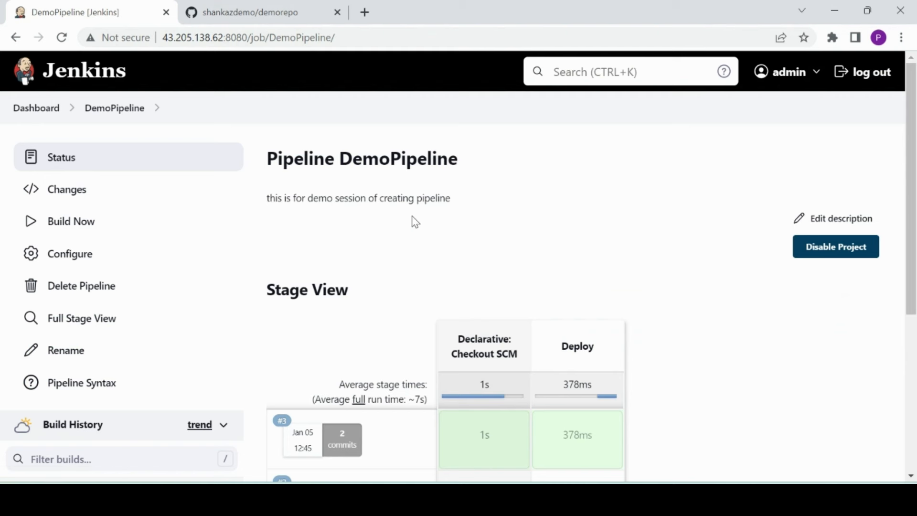
drag(305, 198, 420, 197)
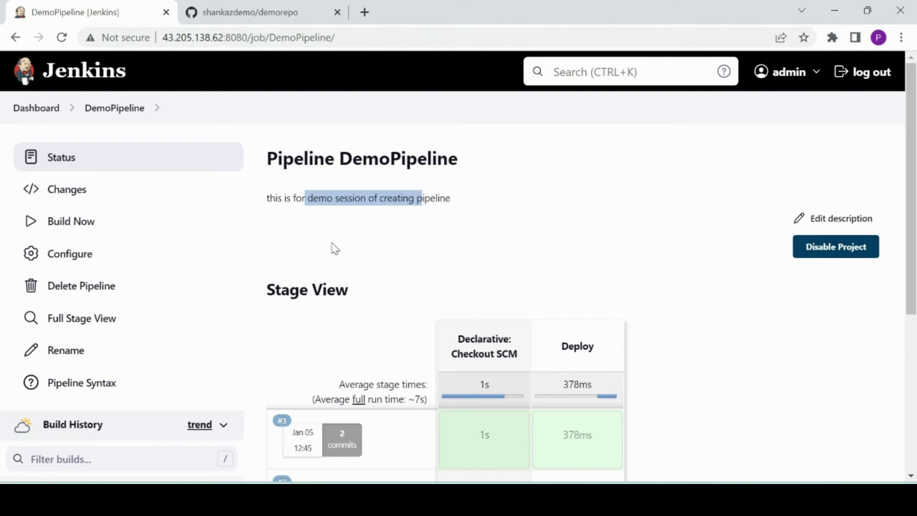
click(400, 210)
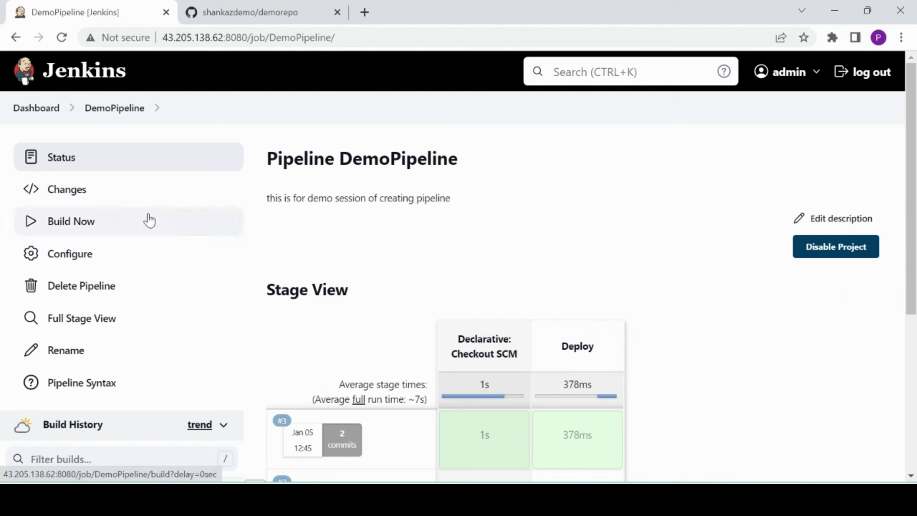
click(116, 264)
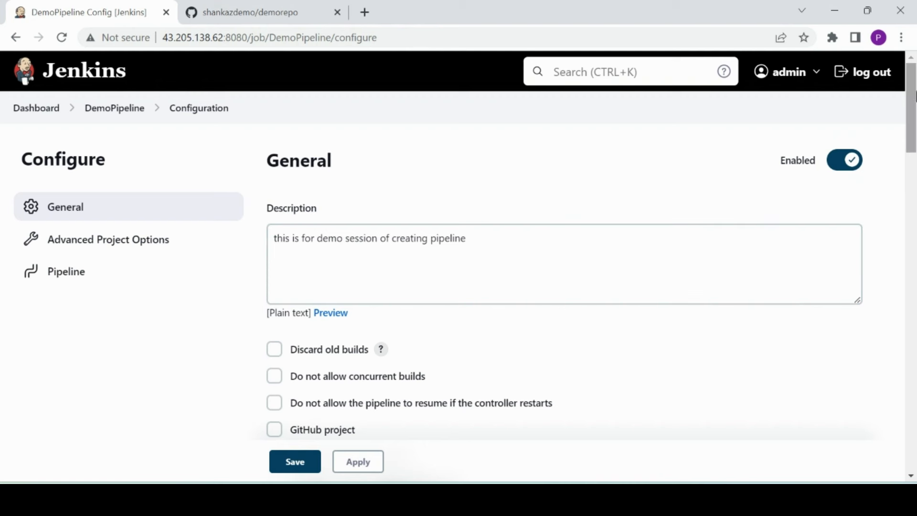
Review the DemoPipeline's pipeline definition, from the SCM and repository settings down to the Script Path.
drag(913, 98, 915, 273)
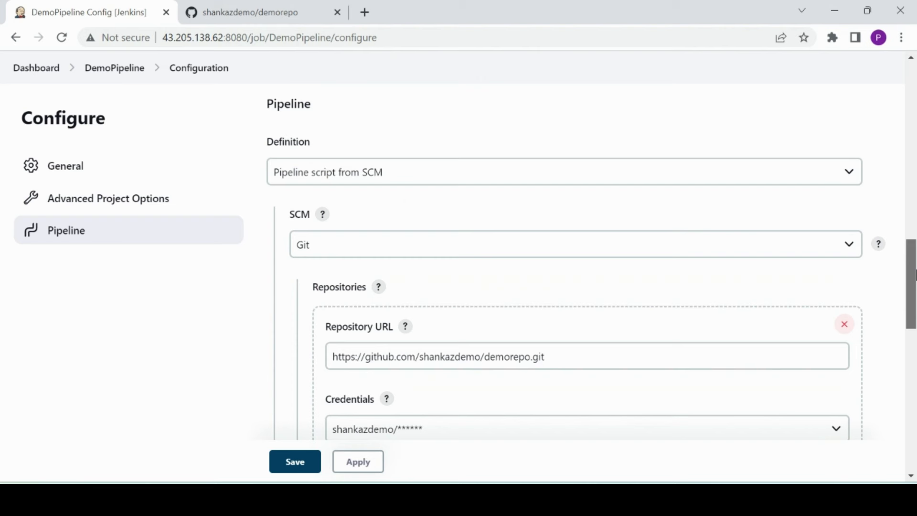
drag(915, 273, 904, 375)
scroll(900, 389, down, 4)
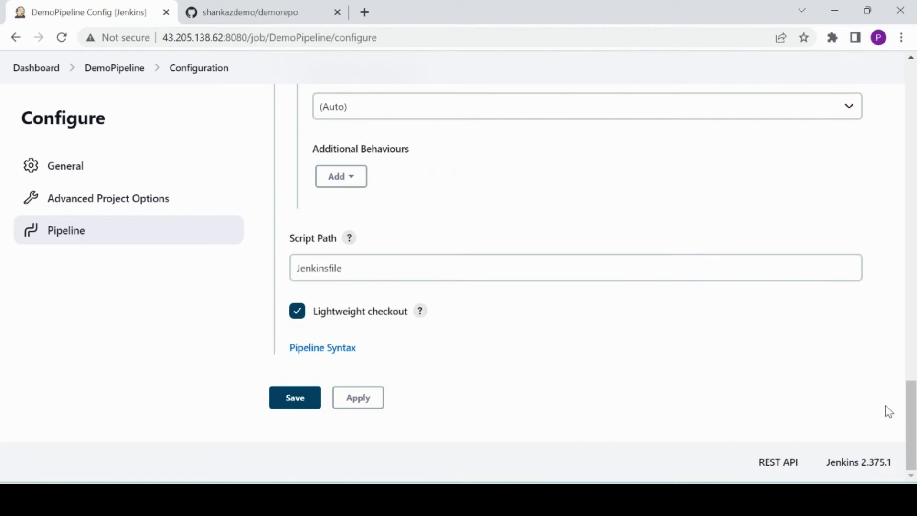
drag(374, 260, 290, 270)
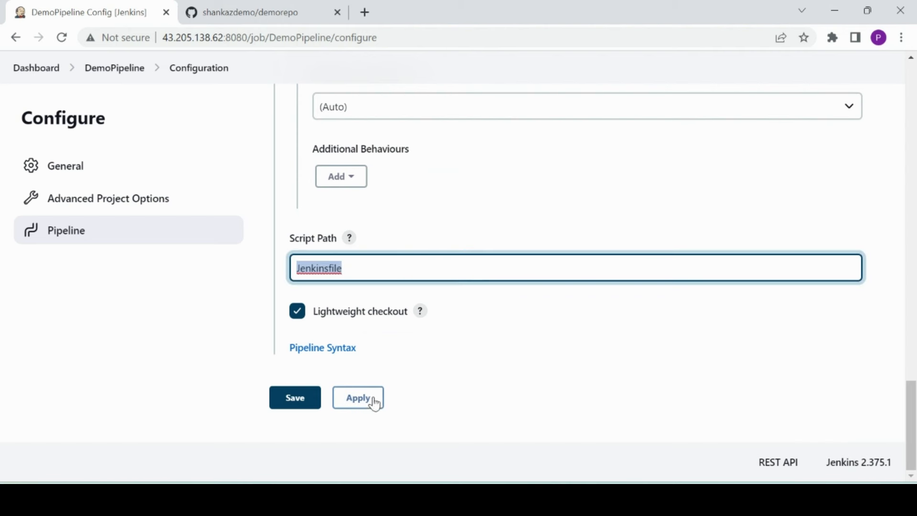
Move the GitHub demorepo page into its own window and open the Jenkinsfile on the master branch for editing.
click(254, 2)
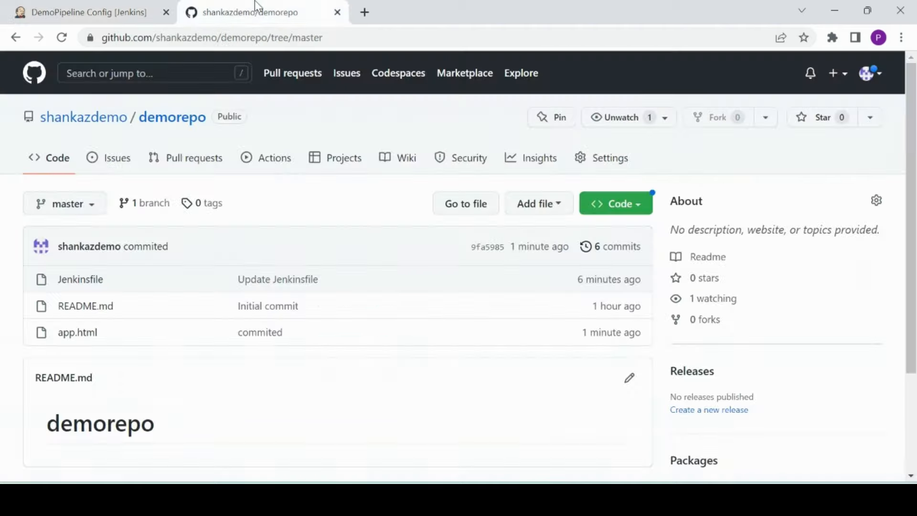
drag(254, 2, 152, 348)
double_click(292, 341)
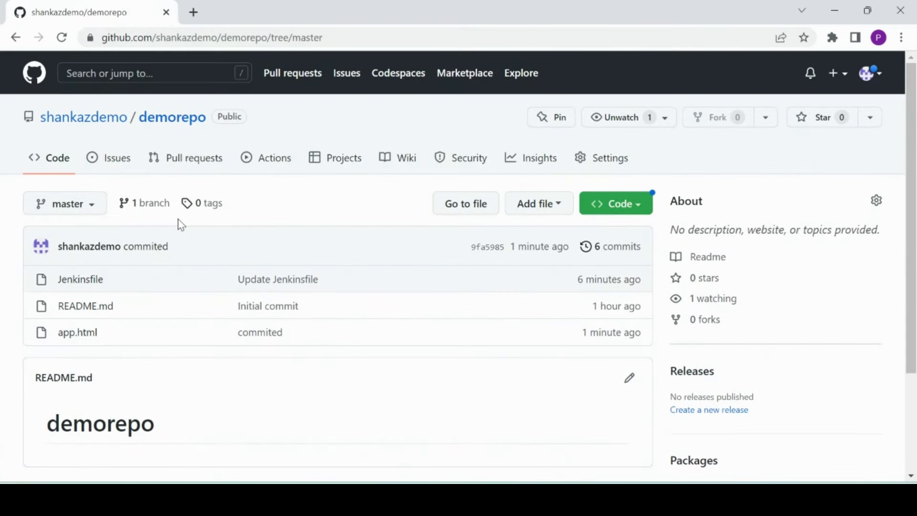
click(86, 279)
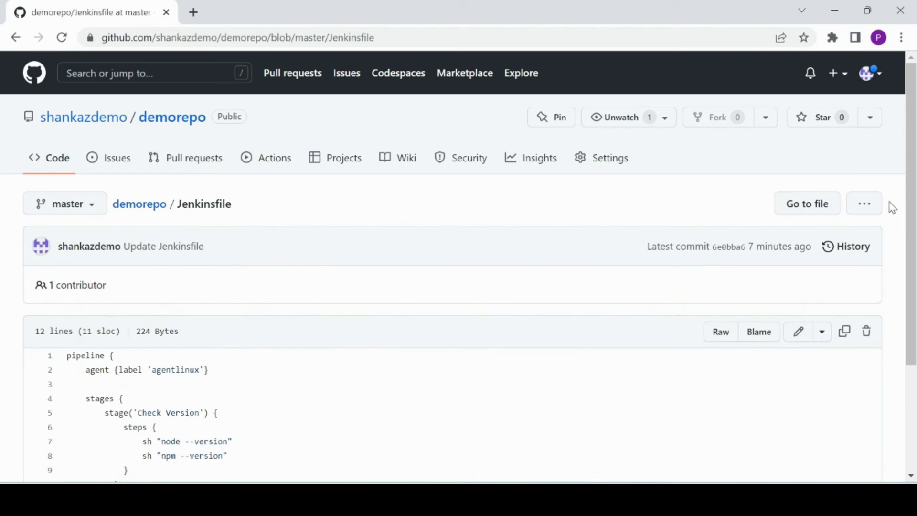
drag(910, 215, 912, 300)
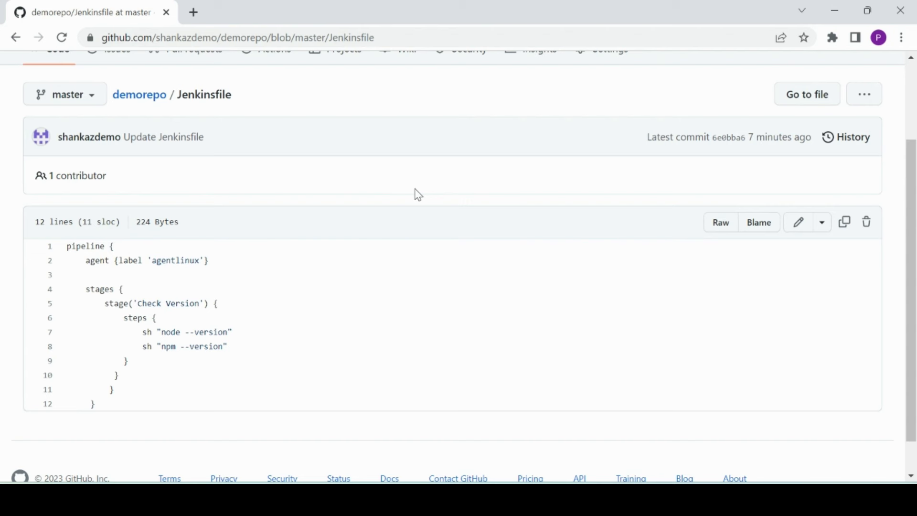
click(799, 226)
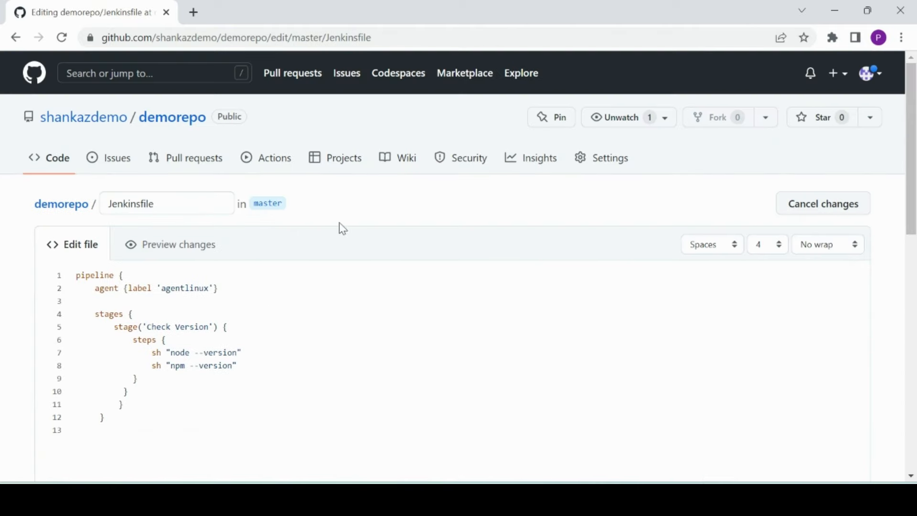
Switch back to the Jenkins DemoPipeline configuration and open its Pipeline Syntax snippet generator in a separate tab.
mouse_move(462, 497)
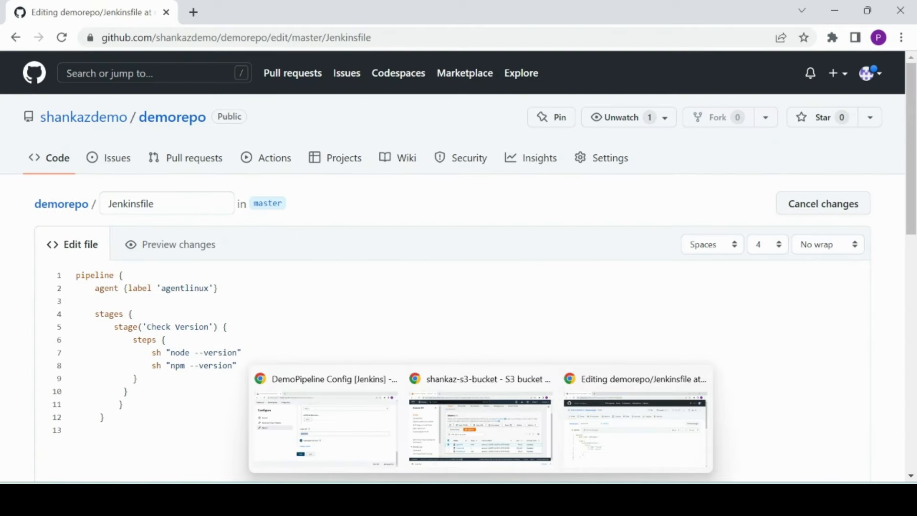
click(462, 443)
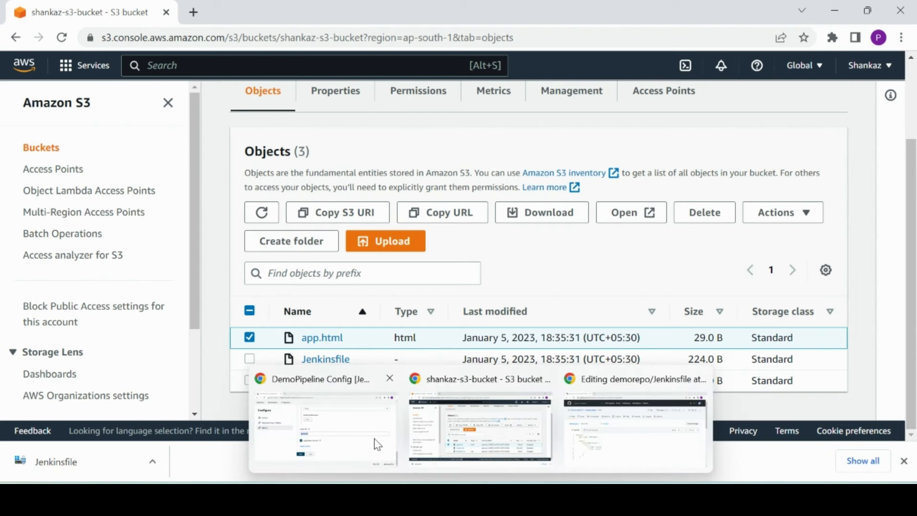
click(377, 444)
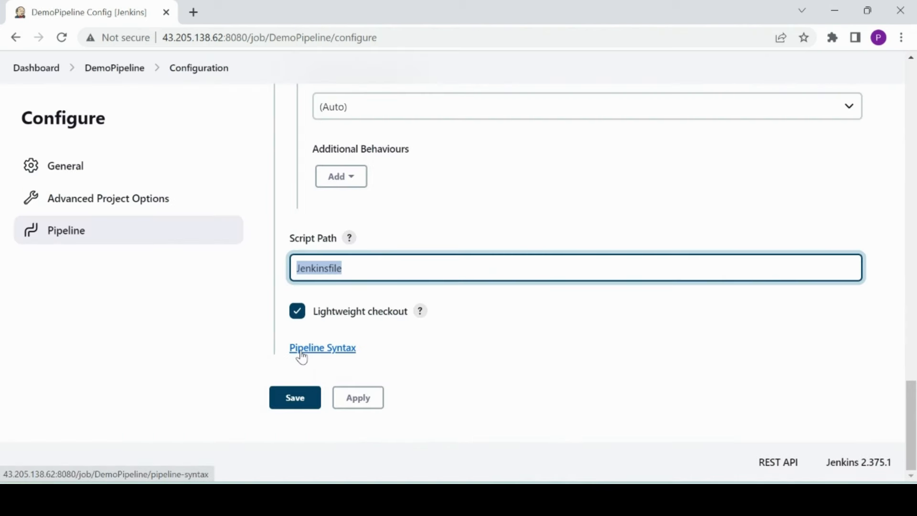
ctrl+click(302, 357)
click(243, 13)
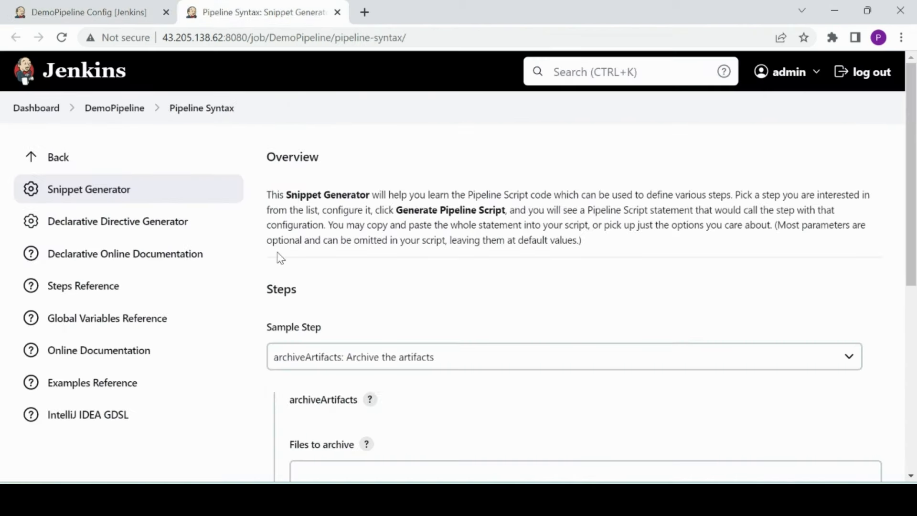
Choose "s3Upload: Publish artifacts to S3 Bucket" as the sample step in the snippet generator.
click(507, 369)
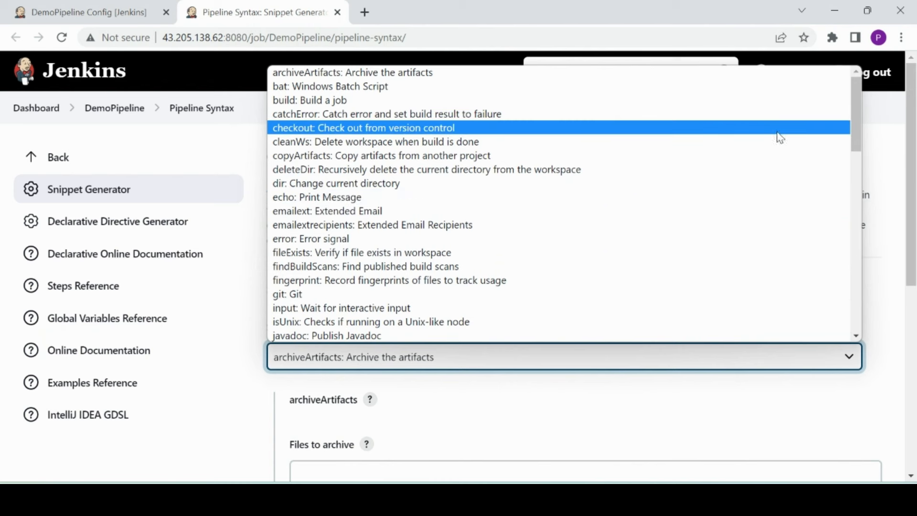
drag(855, 128, 856, 211)
click(444, 303)
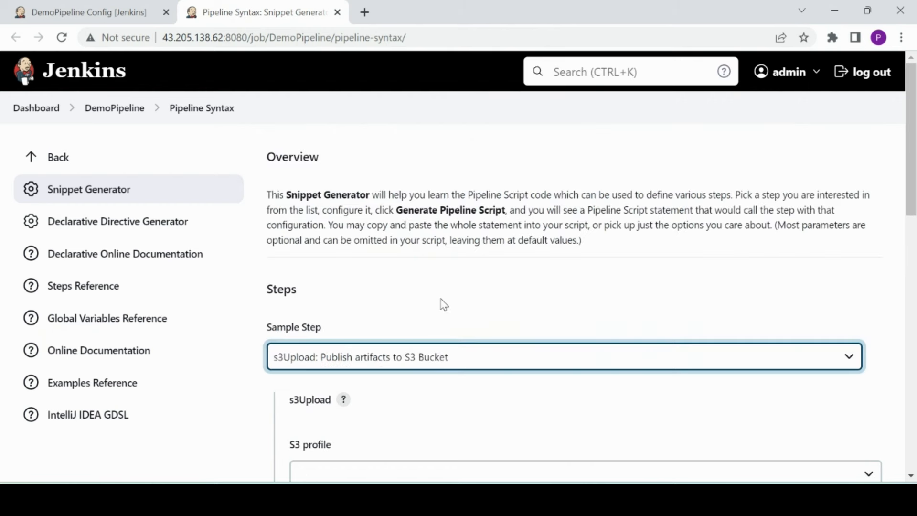
Add a files-to-upload entry to the s3Upload step and look through its source, destination bucket and bucket region settings.
scroll(573, 287, down, 5)
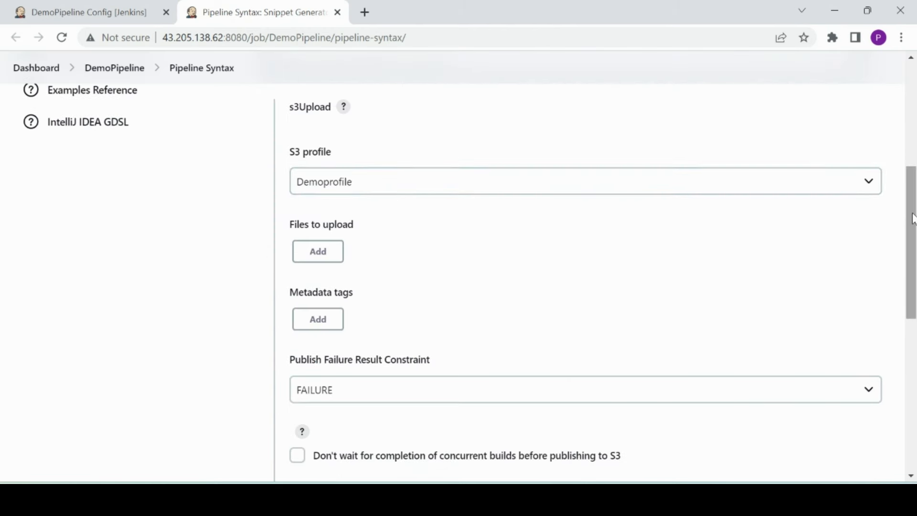
drag(910, 218, 910, 247)
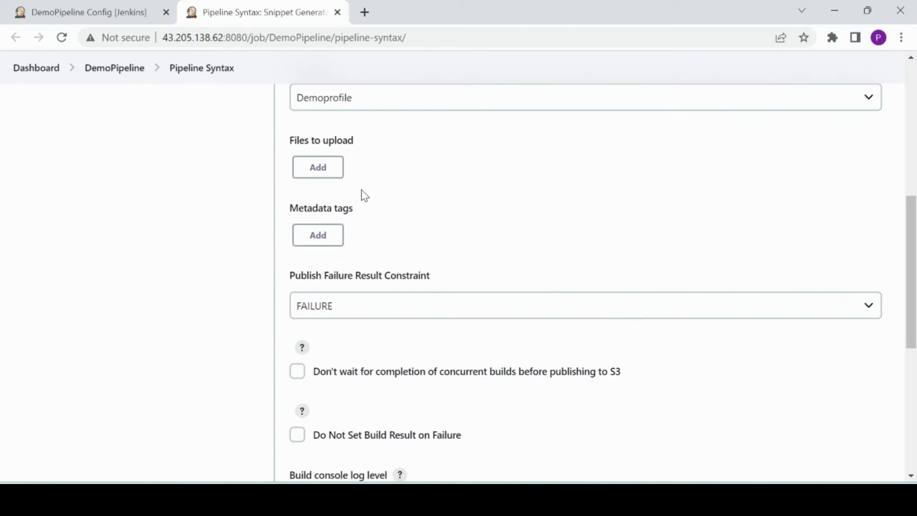
click(333, 172)
click(382, 211)
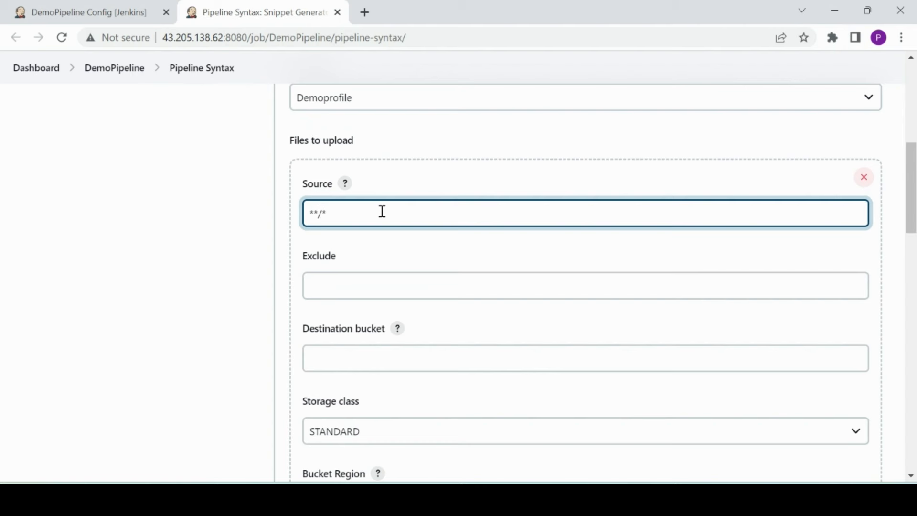
drag(909, 194, 913, 225)
click(577, 219)
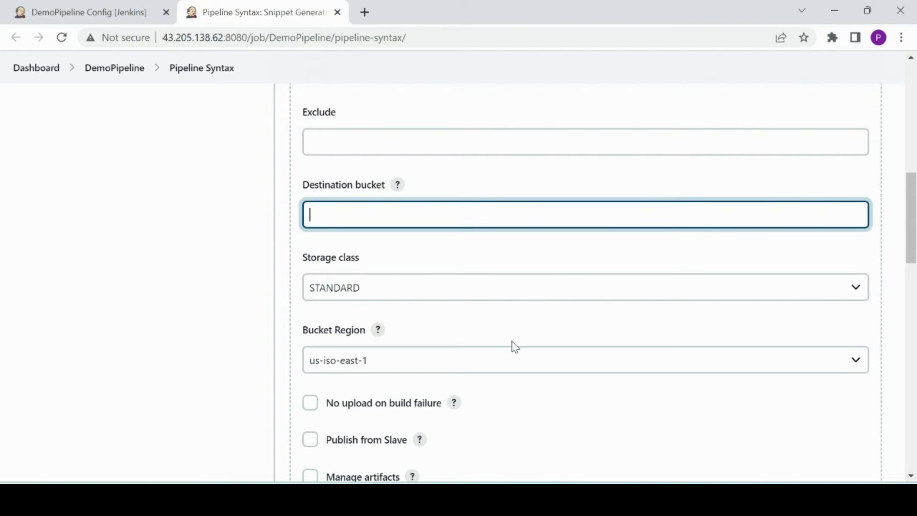
click(514, 362)
Generate the pipeline script for the s3Upload step, select the entire generated snippet and close the snippet generator.
drag(913, 213, 911, 419)
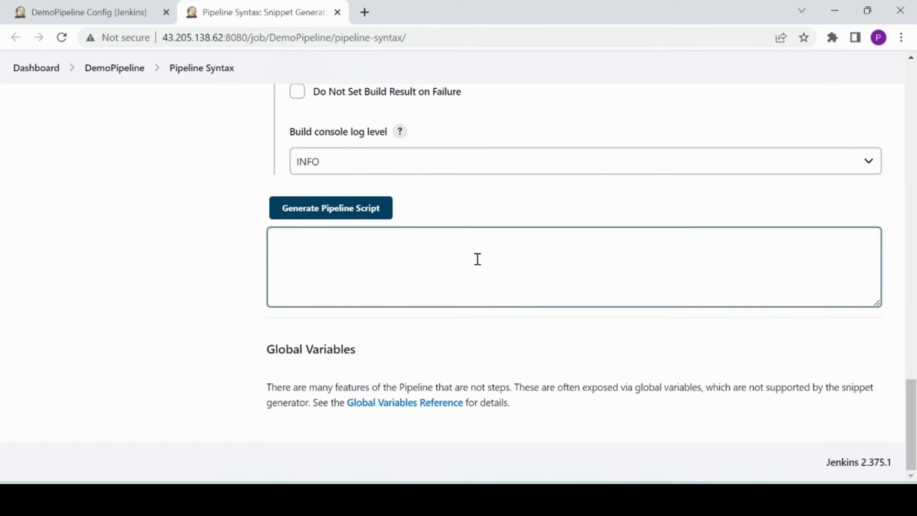
click(367, 210)
drag(675, 281, 256, 180)
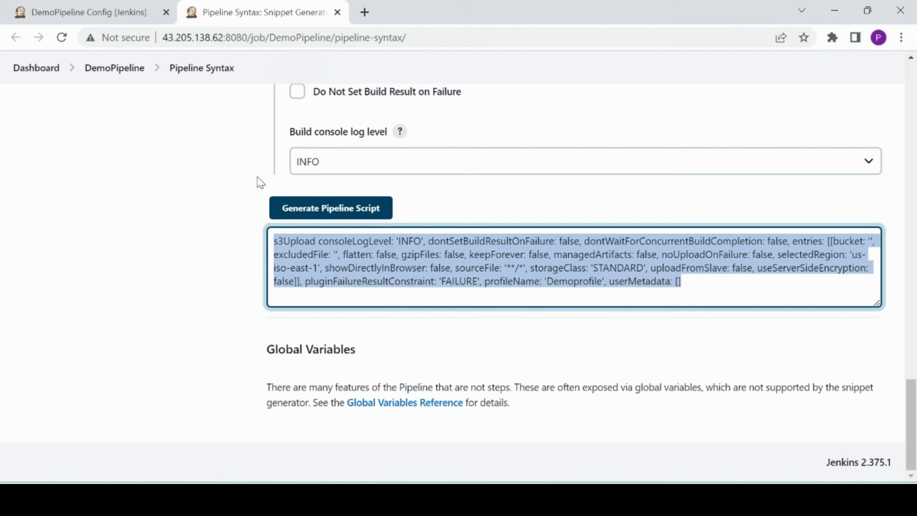
click(337, 12)
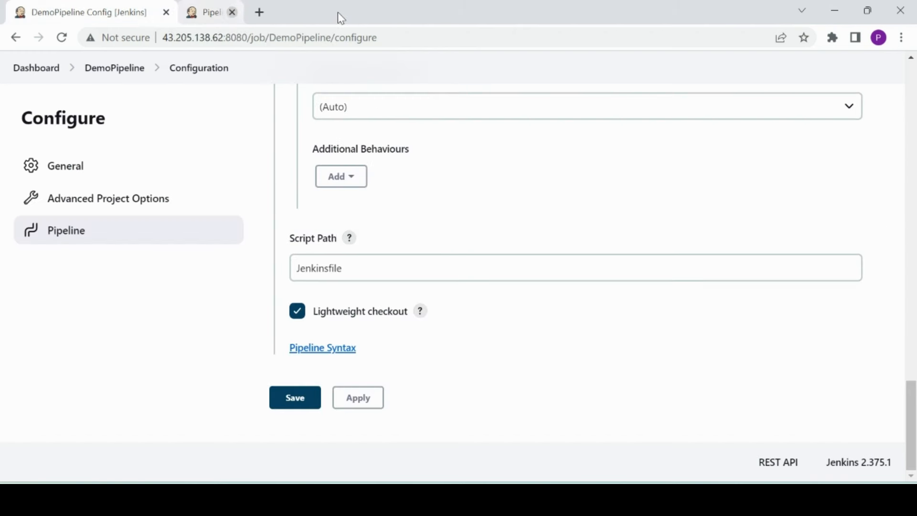
Switch to the Jenkinsfile being edited on GitHub and replace the node and npm version commands with s3://shankaz-s3-bucket/Jenkinsfile.
mouse_move(512, 481)
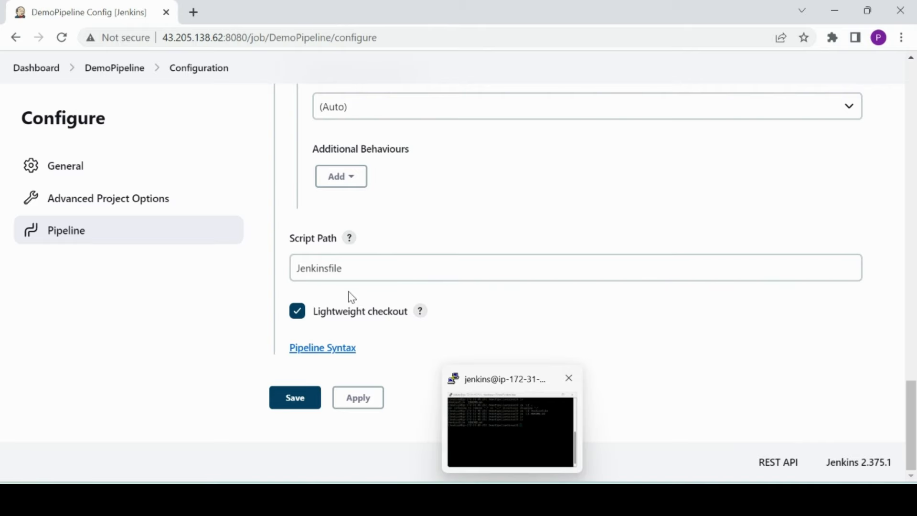
mouse_move(481, 499)
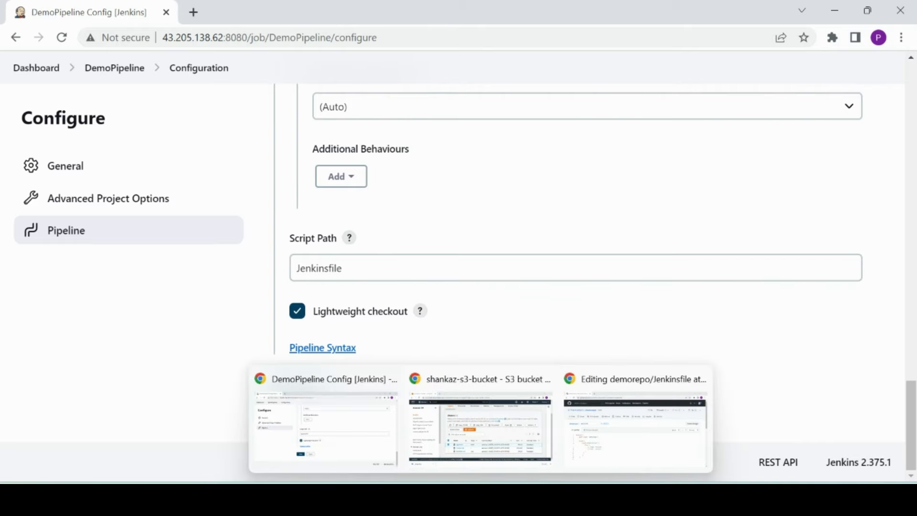
click(621, 388)
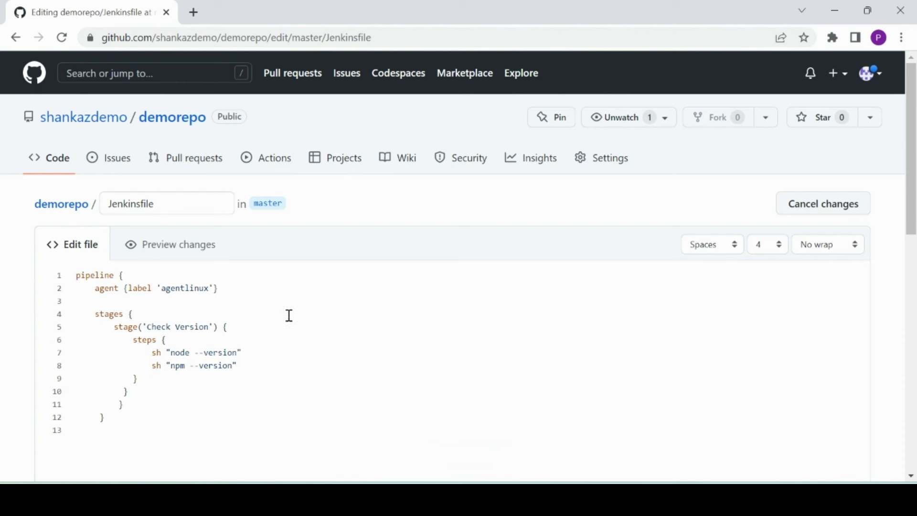
drag(154, 353, 243, 362)
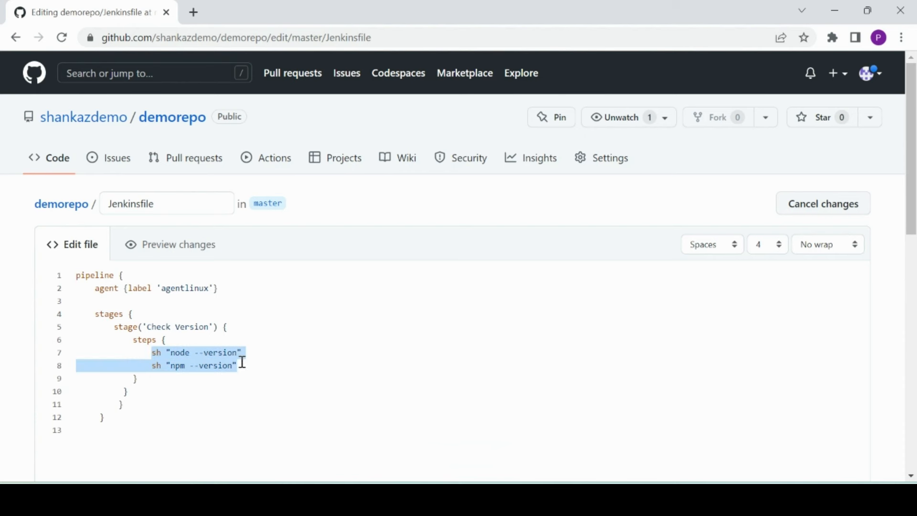
key(BackSpace)
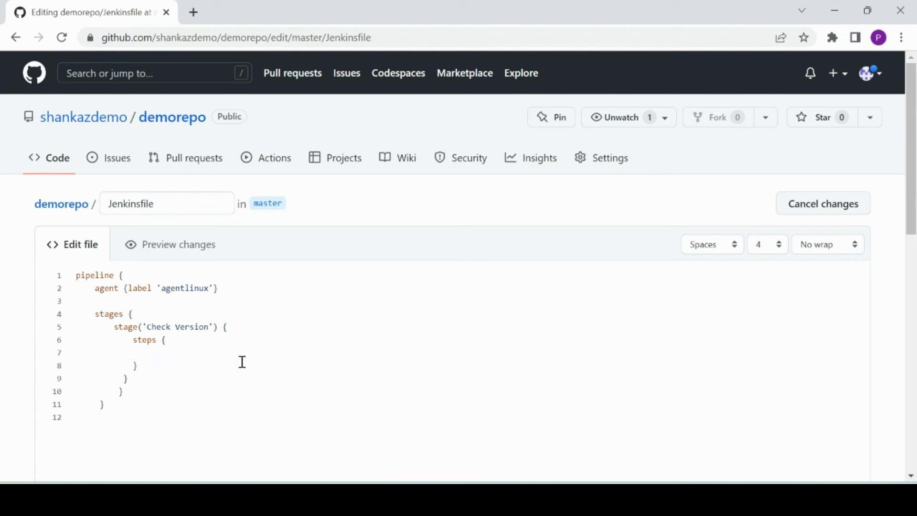
text(s3://shankaz-s3-bucket/Jenkinsfile)
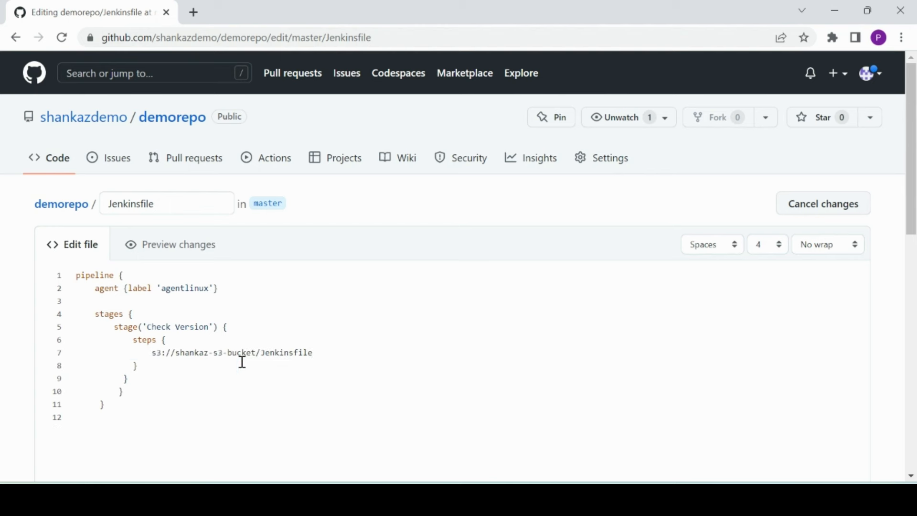
Undo the insertion of the S3 path in the Jenkinsfile's steps block and switch to the untitled Notepad notes.
key(ctrl+z)
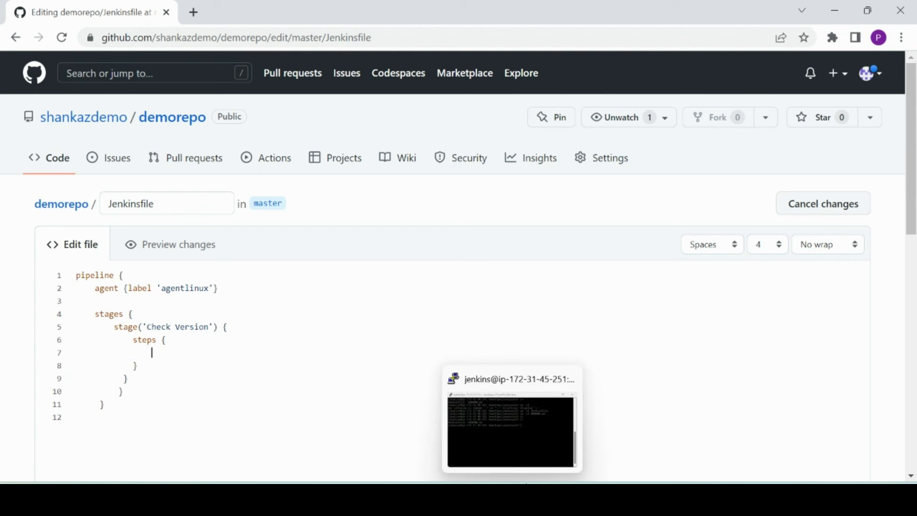
click(544, 499)
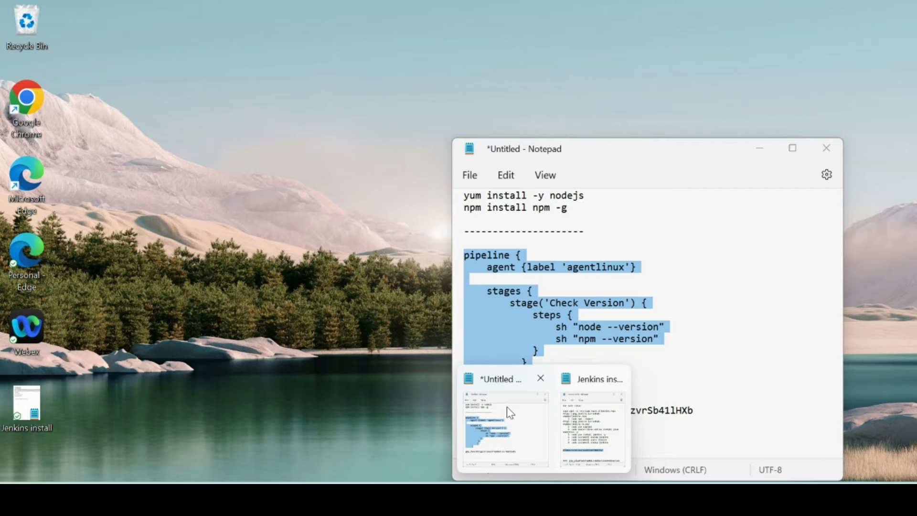
click(506, 406)
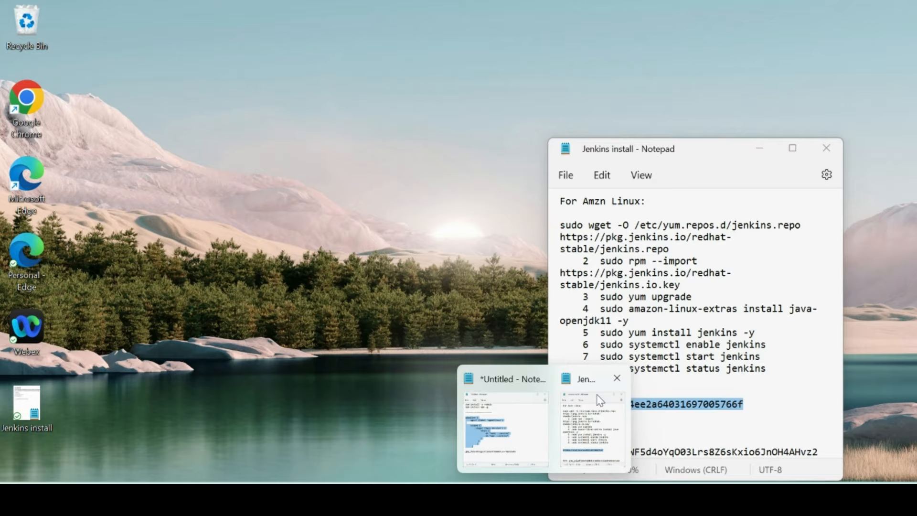
click(599, 399)
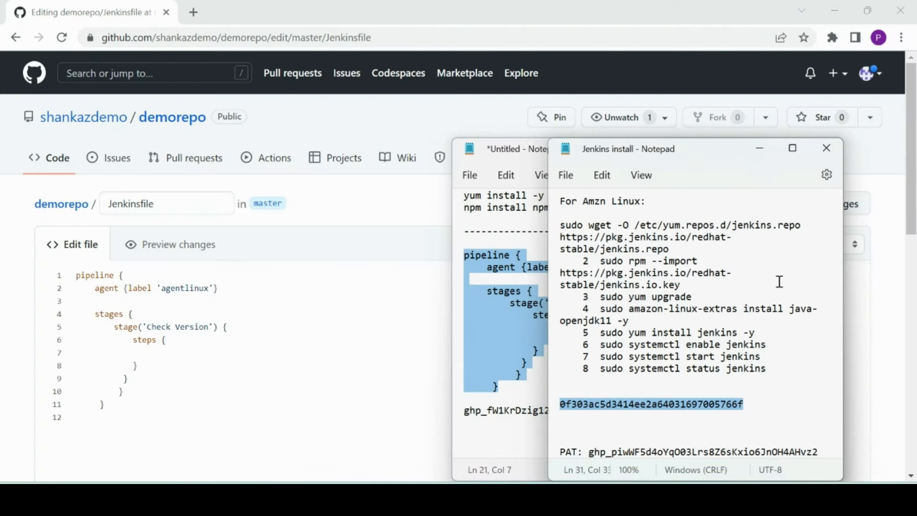
click(705, 368)
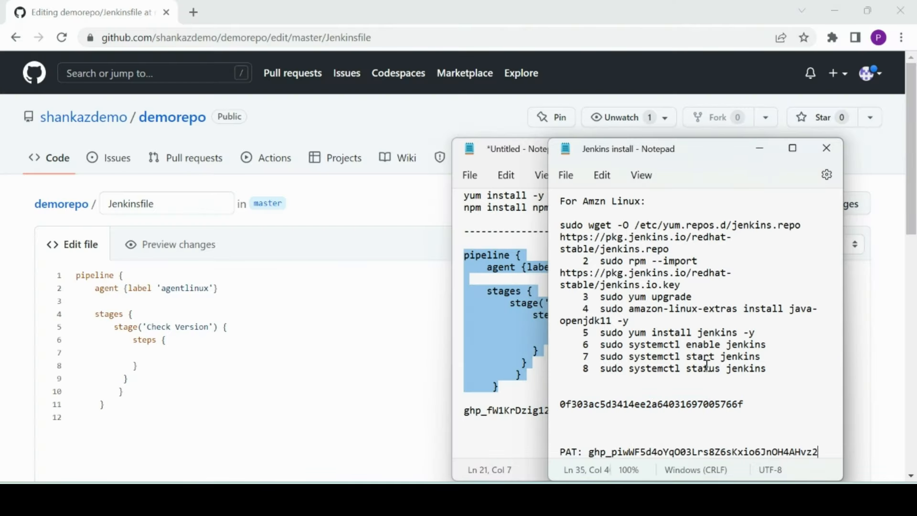
click(526, 352)
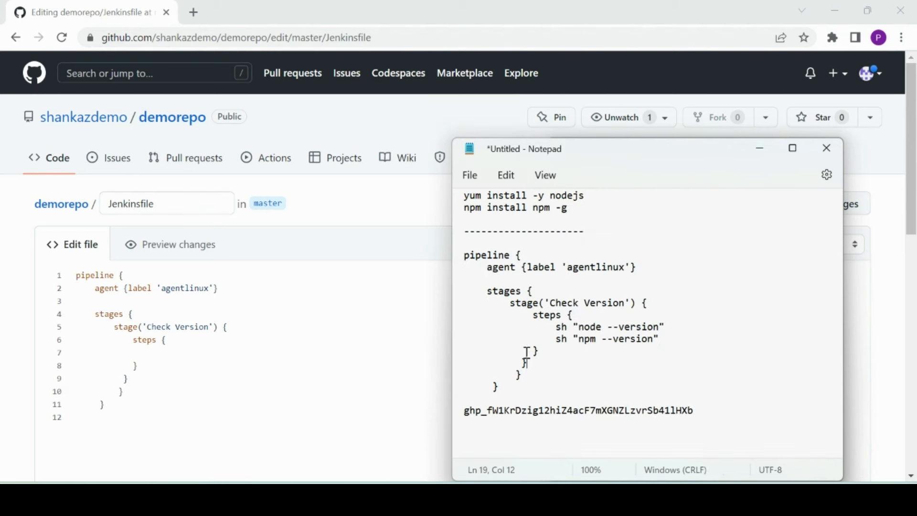
Paste the generated s3Upload snippet a few lines below the end of the untitled notes and copy the whole snippet.
key(ctrl+End)
key(Return)
key(Return)
key(Return)
key(Return)
key(ctrl+v)
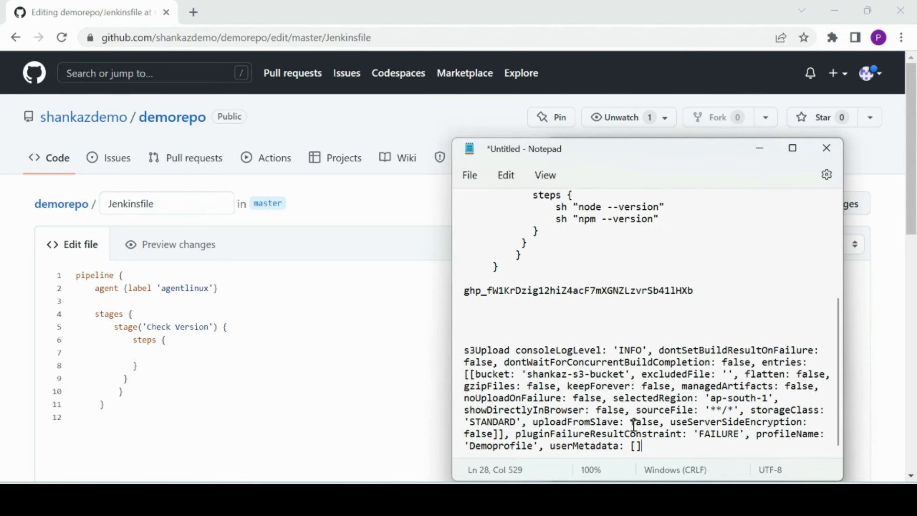
drag(646, 447, 464, 353)
key(ctrl+c)
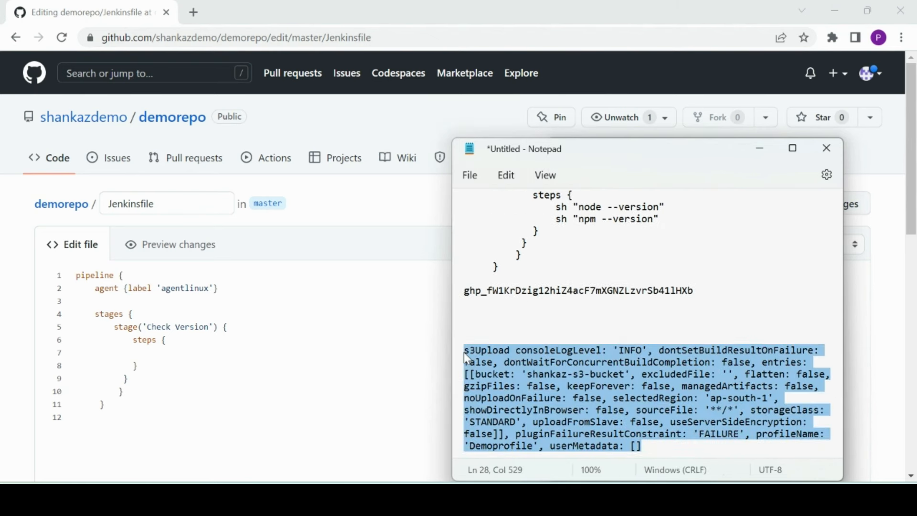
Return to the Jenkinsfile on GitHub and paste the s3Upload snippet into the empty line of the steps block.
click(156, 357)
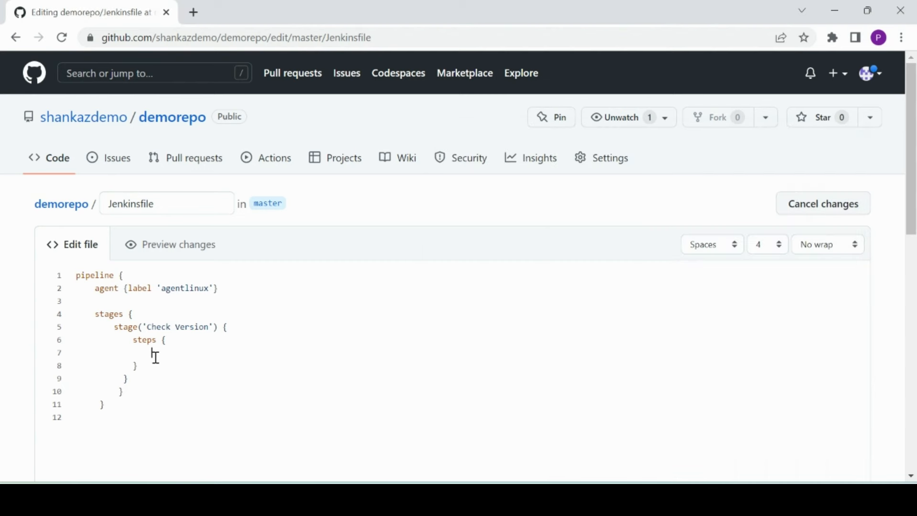
key(ctrl+v)
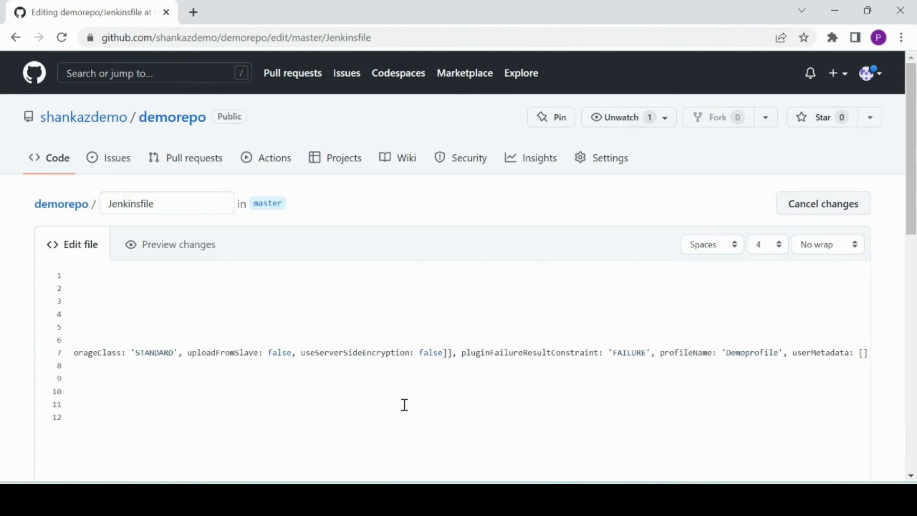
click(904, 340)
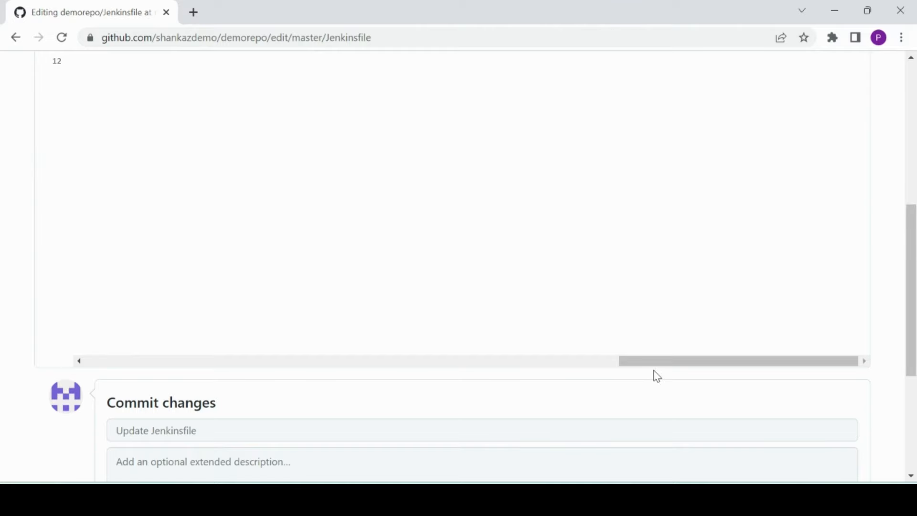
drag(652, 365, 110, 369)
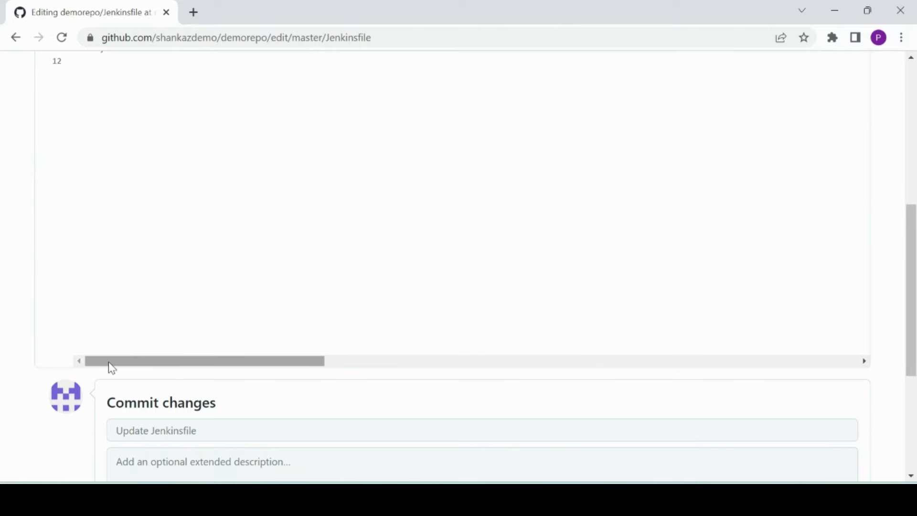
drag(910, 256, 912, 101)
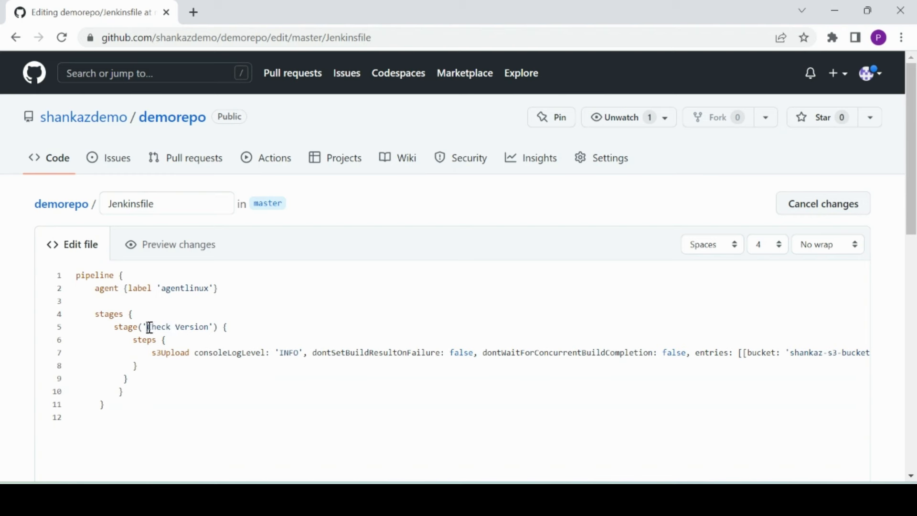
Rename the pipeline's 'Check Version' stage to 'Deploy'.
drag(148, 327, 206, 324)
key(BackSpace)
text(Deply)
text(oy)
text(/Upload)
key(BackSpace)
key(BackSpace)
key(BackSpace)
key(BackSpace)
key(BackSpace)
key(BackSpace)
key(BackSpace)
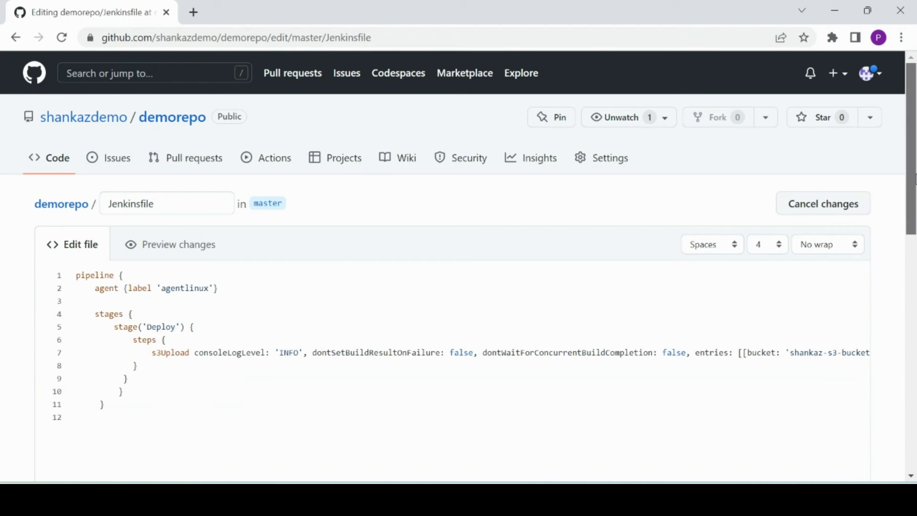
Commit the Jenkinsfile changes directly to the master branch with the default commit message.
scroll(348, 280, down, 7)
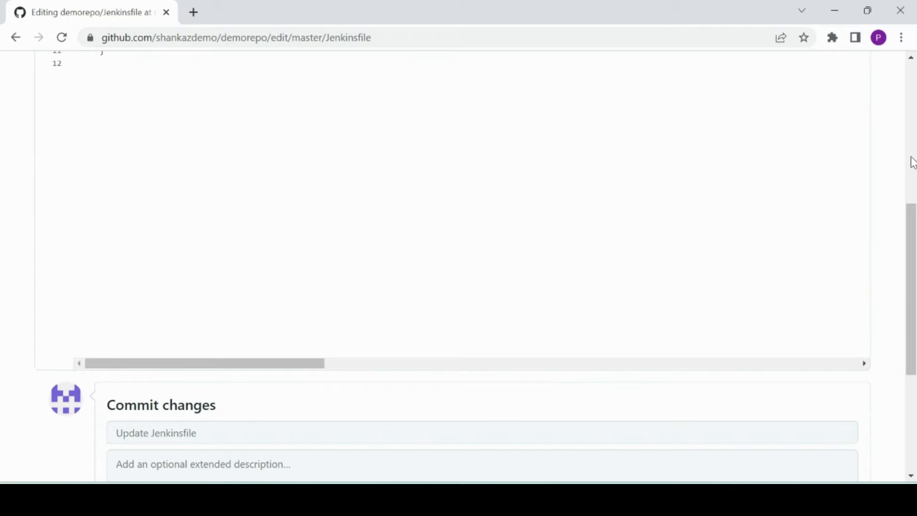
drag(906, 220, 880, 312)
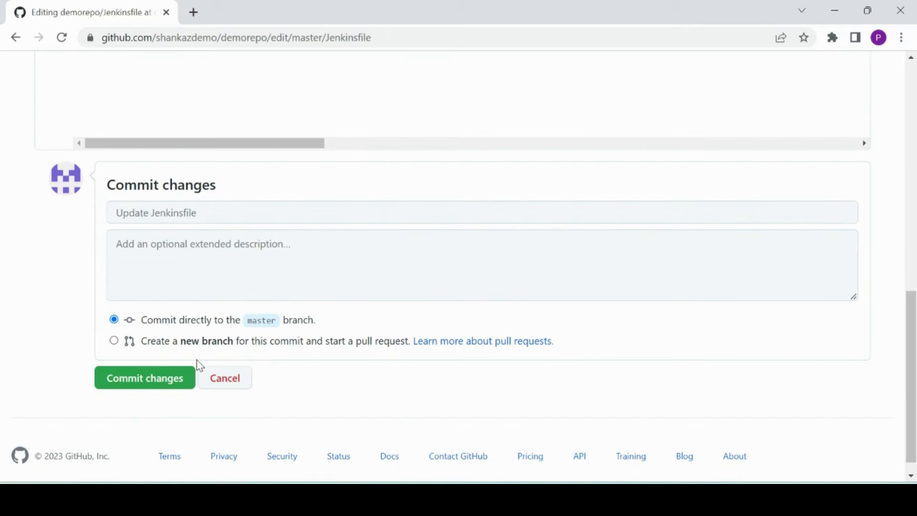
click(151, 381)
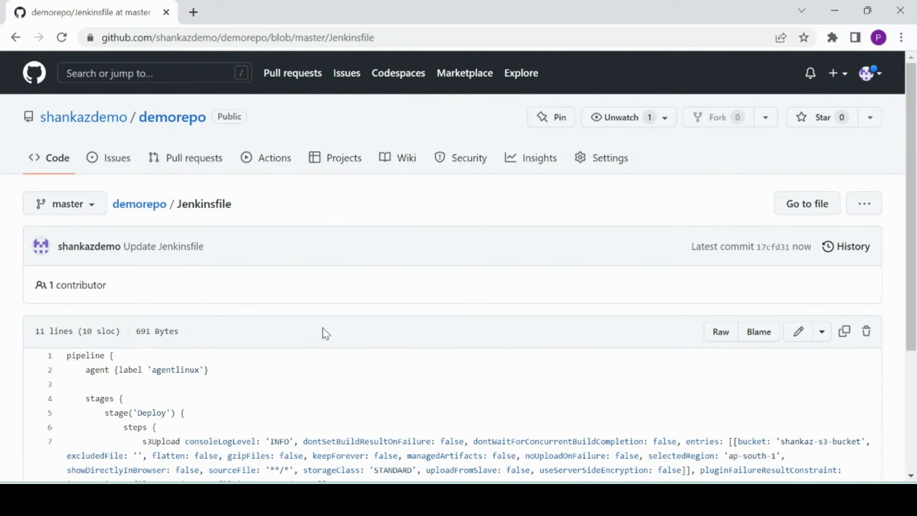
Switch to the DemoPipeline configuration in Jenkins and save it, keeping the */master branch and Jenkinsfile script path.
mouse_move(480, 497)
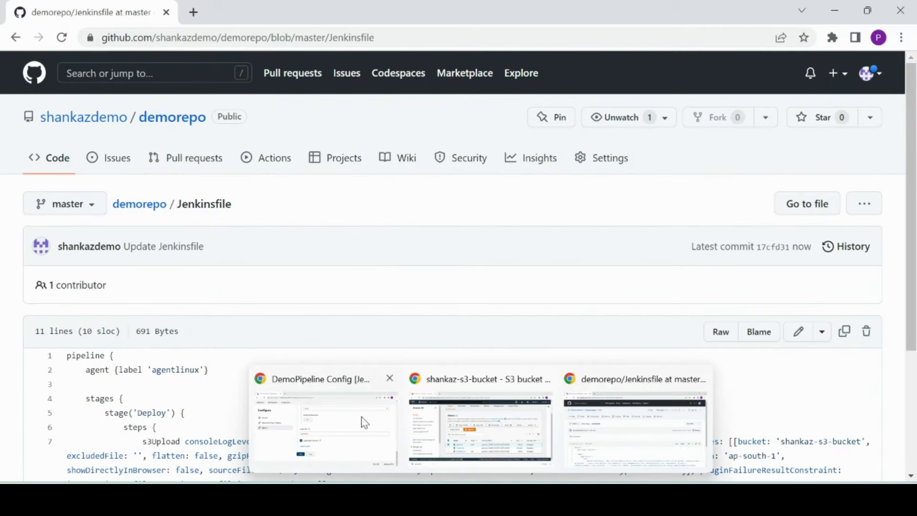
click(364, 422)
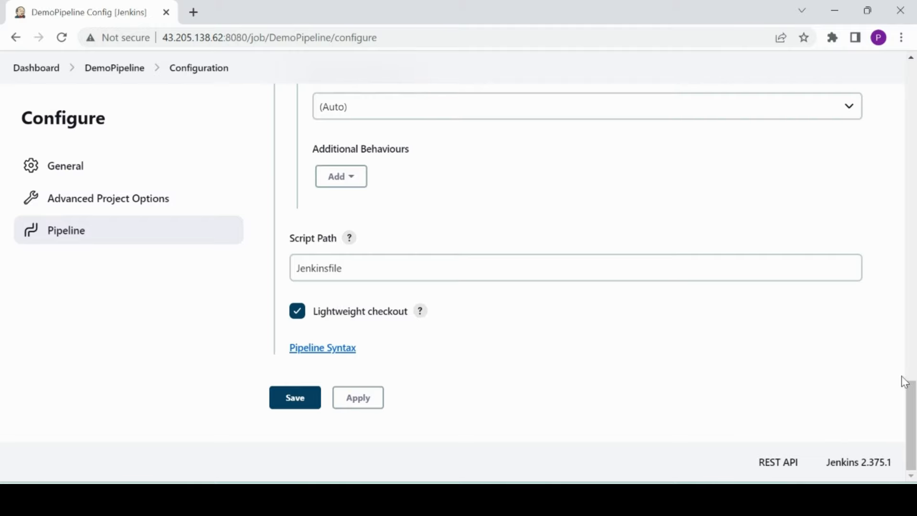
drag(910, 403, 381, 321)
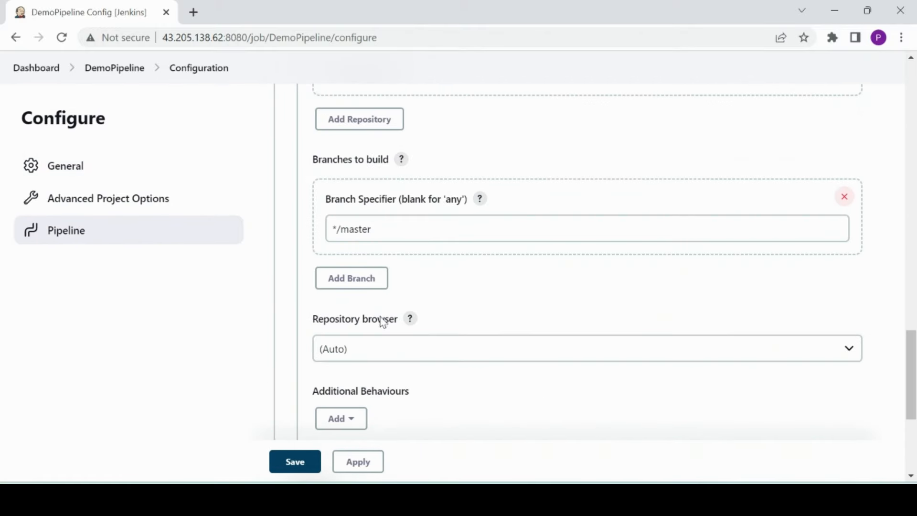
click(295, 461)
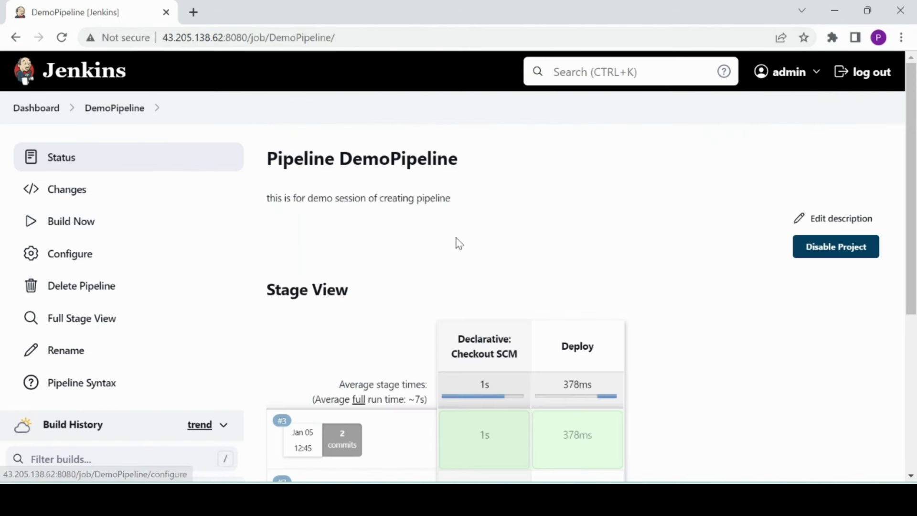
drag(916, 128, 915, 143)
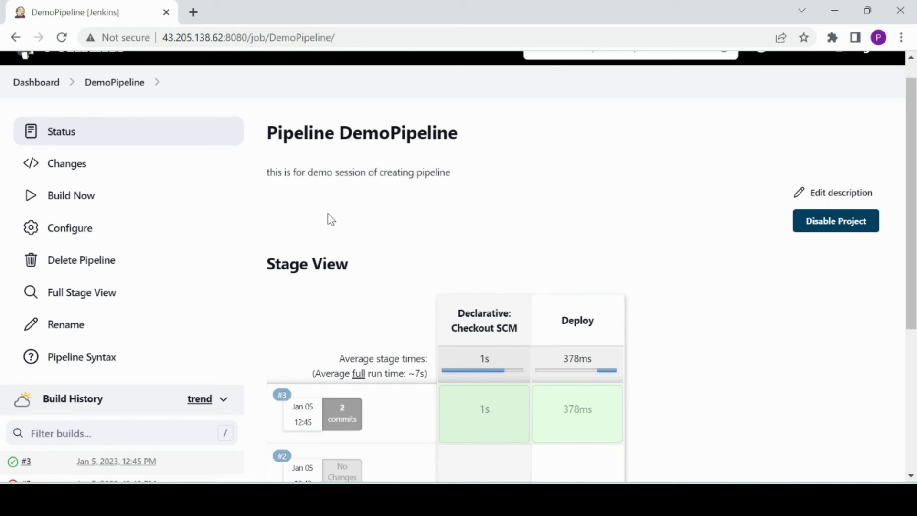
Switch to shankaz-s3-bucket in the S3 console and delete all its objects, entering "permanently delete" as confirmation.
mouse_move(479, 500)
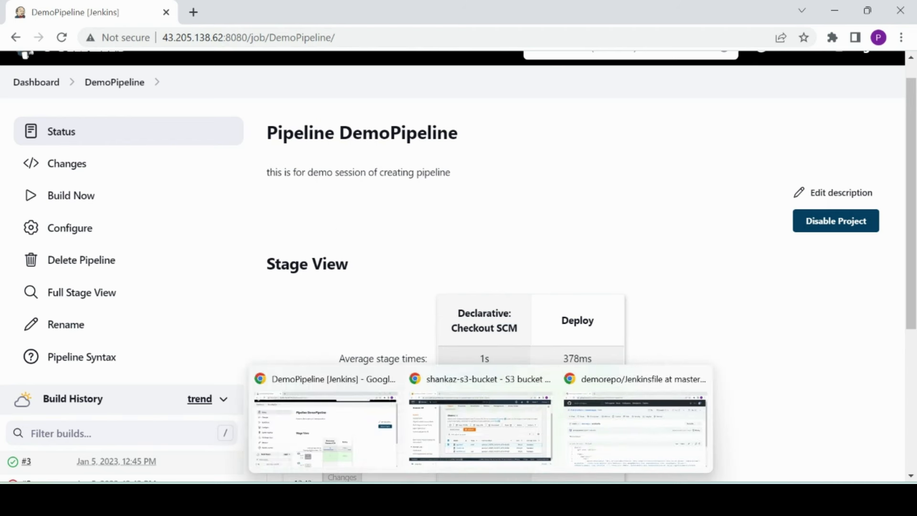
click(480, 425)
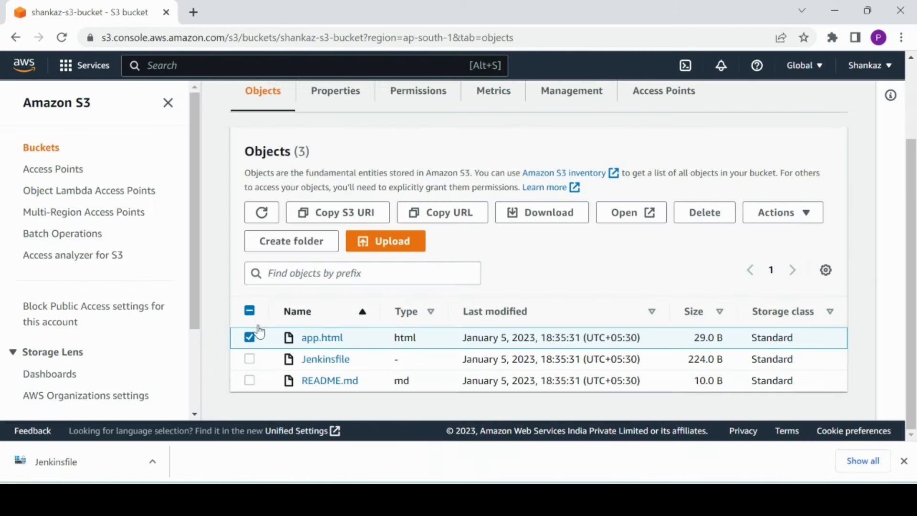
click(249, 312)
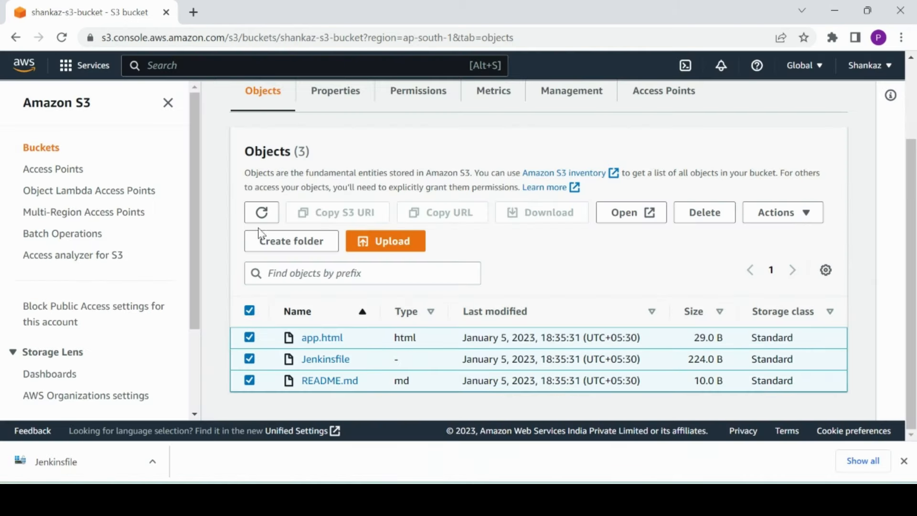
click(719, 216)
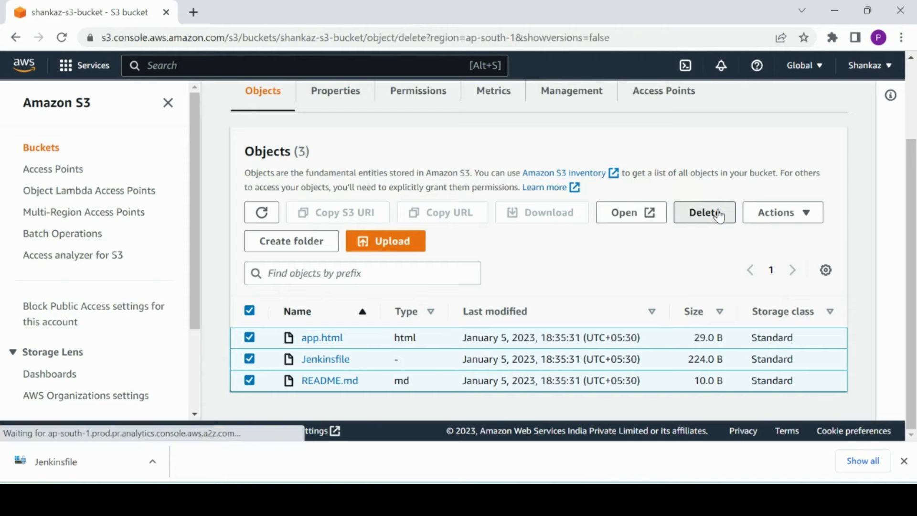
drag(912, 200, 894, 307)
click(326, 362)
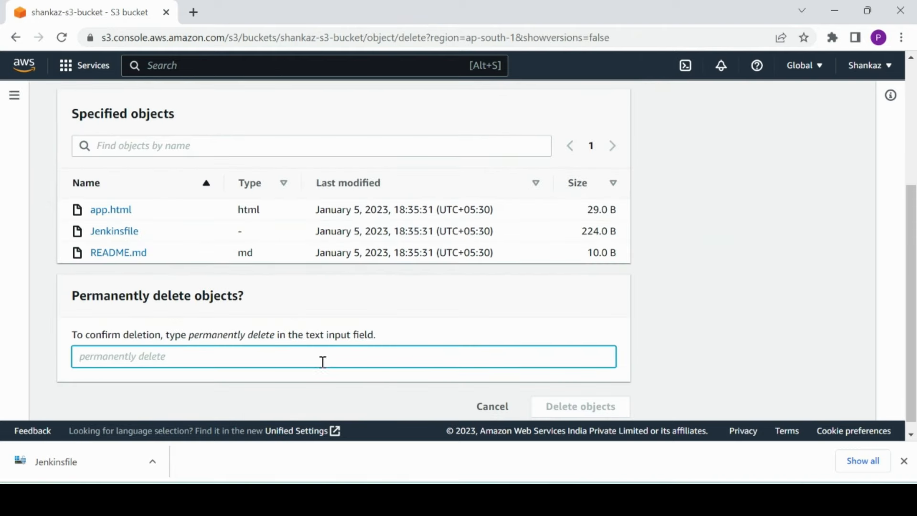
drag(190, 337, 277, 342)
key(ctrl+c)
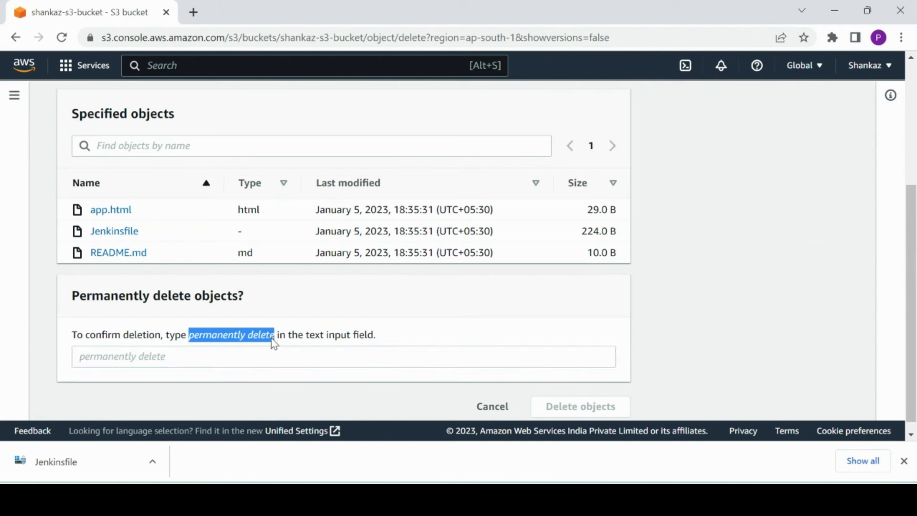
click(238, 359)
key(ctrl+v)
click(610, 410)
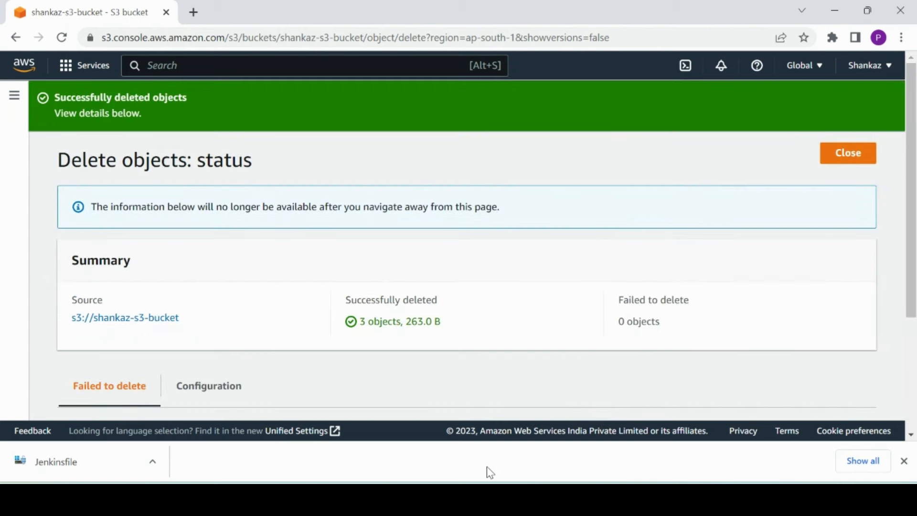
Switch back to DemoPipeline in Jenkins and start a new build.
mouse_move(482, 499)
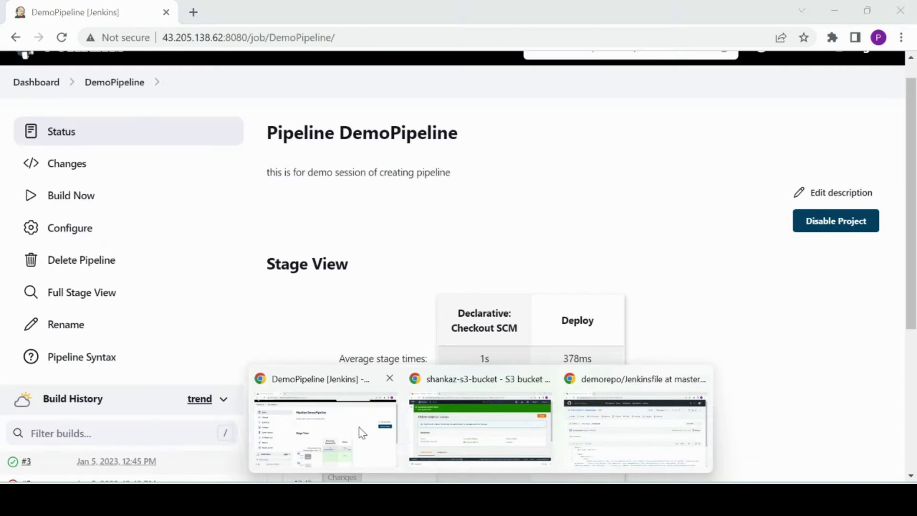
click(360, 432)
click(82, 199)
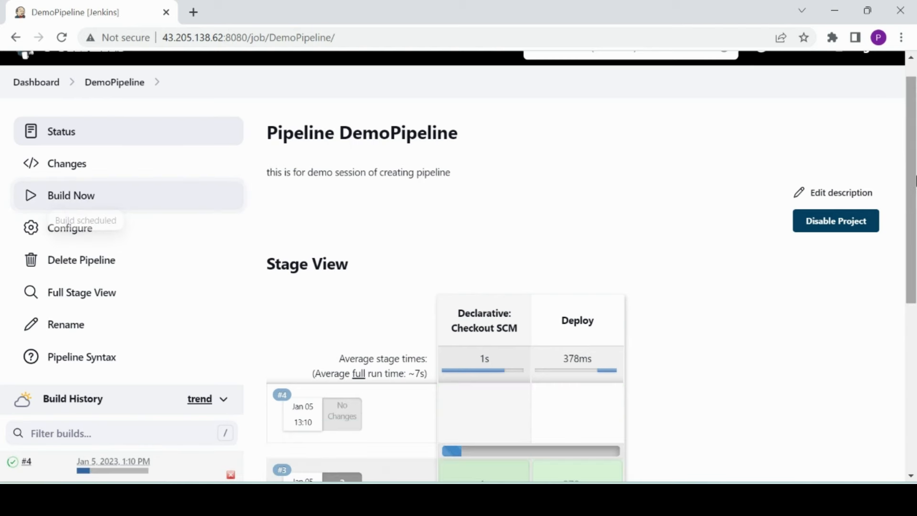
Open the console output of DemoPipeline build #4.
drag(914, 181, 916, 261)
click(25, 313)
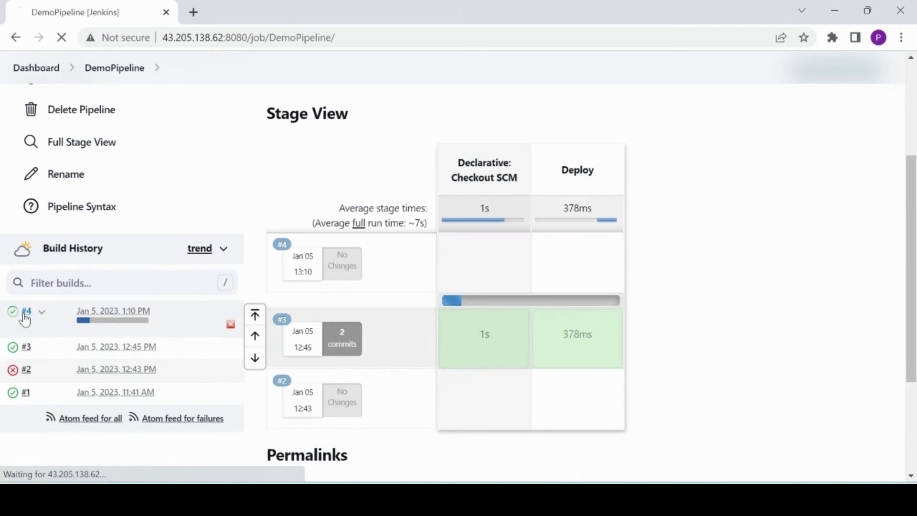
click(114, 223)
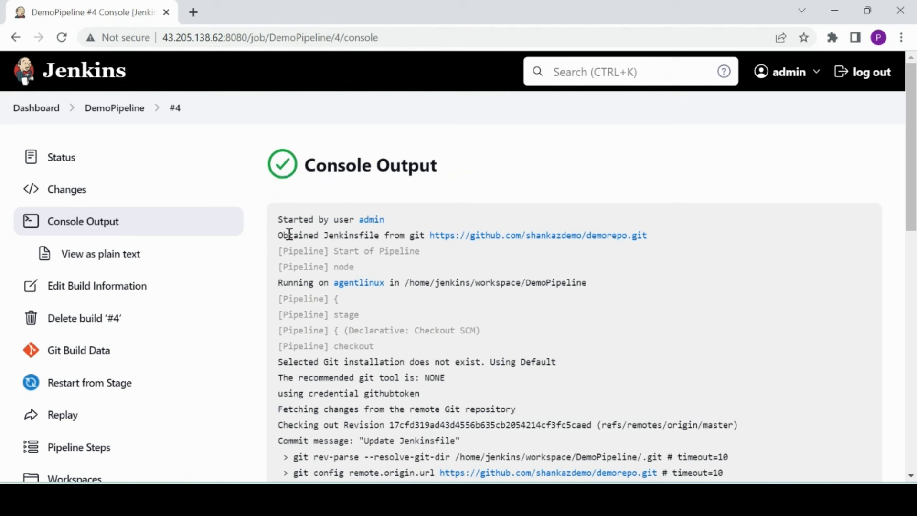
Examine the build #4 log from the line naming the Jenkinsfile source through the s3Upload artifact publishing lines.
drag(288, 235, 417, 234)
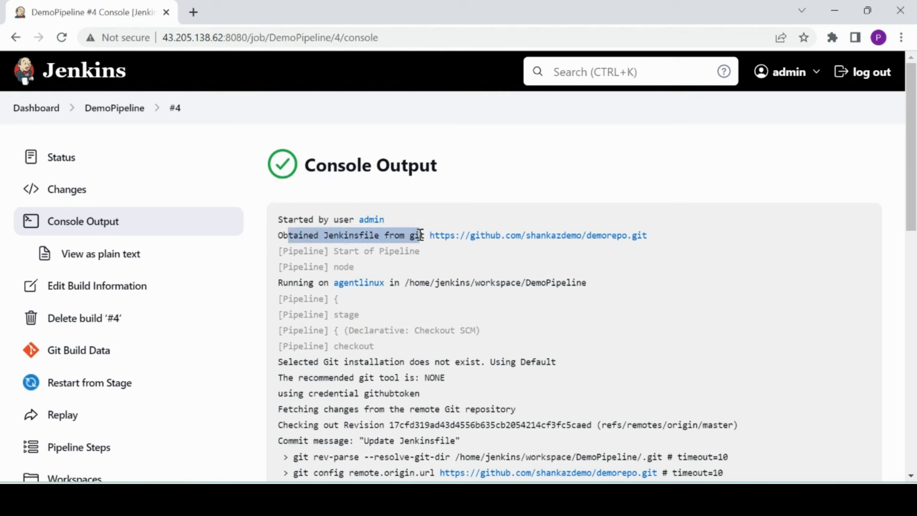
scroll(911, 191, down, 2)
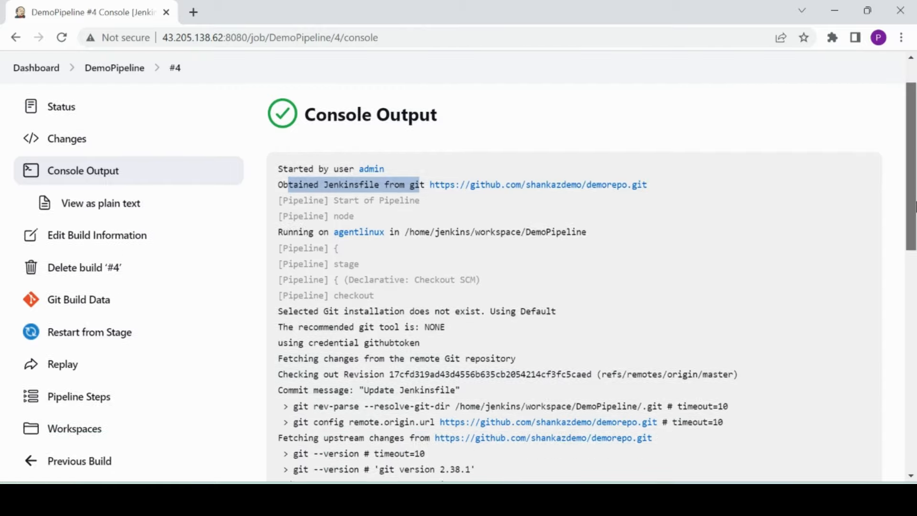
drag(916, 219, 915, 228)
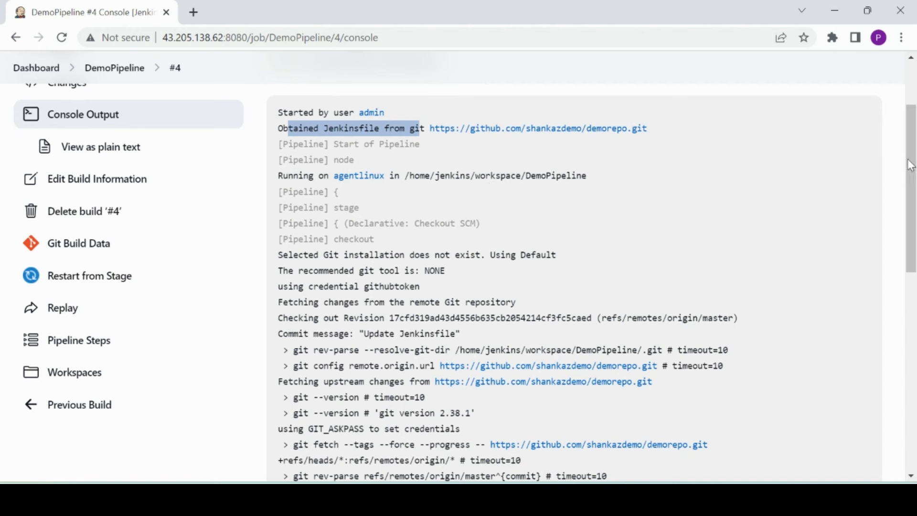
drag(915, 167, 916, 216)
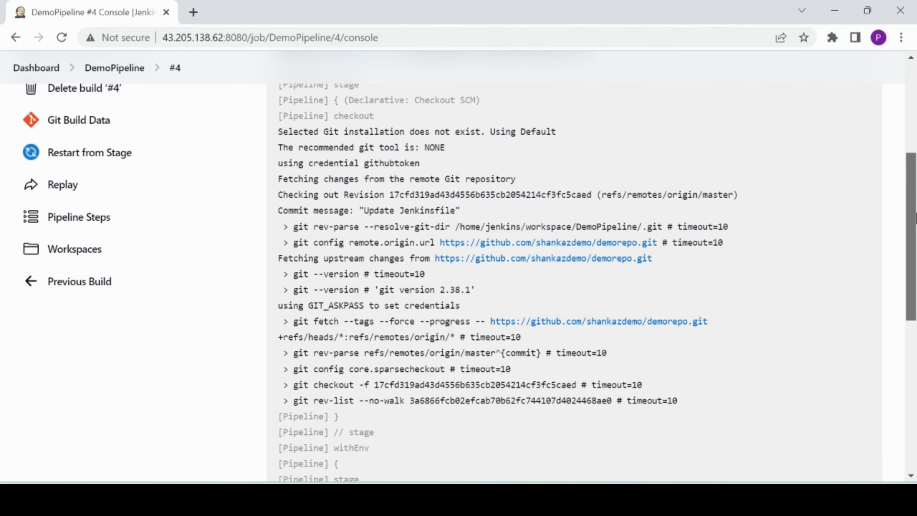
drag(915, 212, 916, 288)
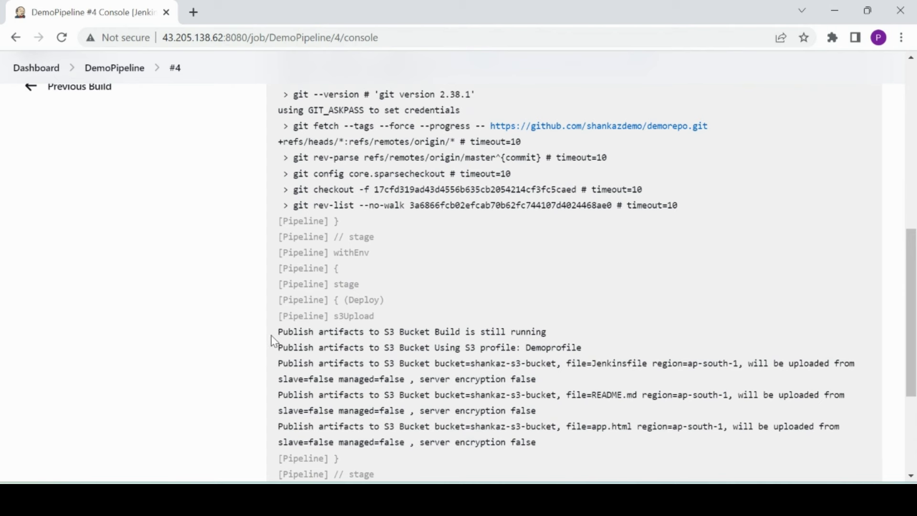
drag(279, 334, 542, 340)
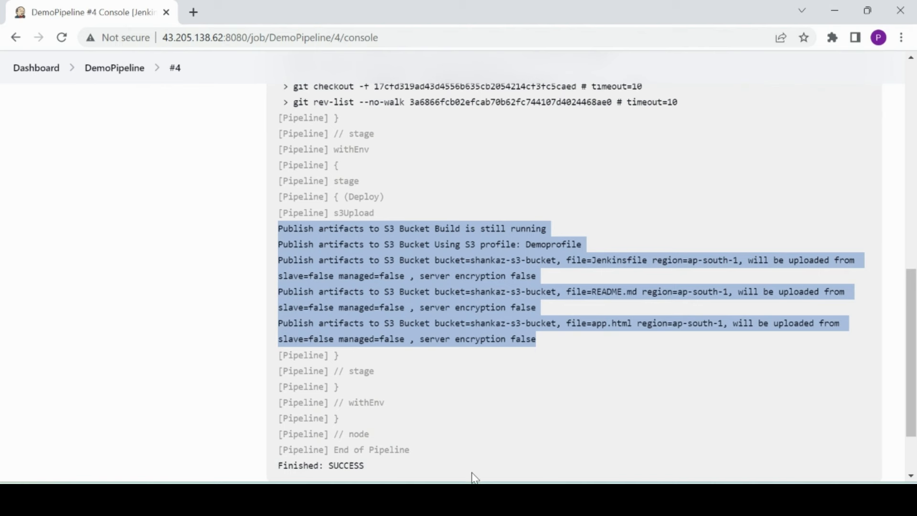
Switch to the S3 console, close the deletion status, and refresh shankaz-s3-bucket's object list to check the uploaded files.
mouse_move(470, 478)
click(466, 432)
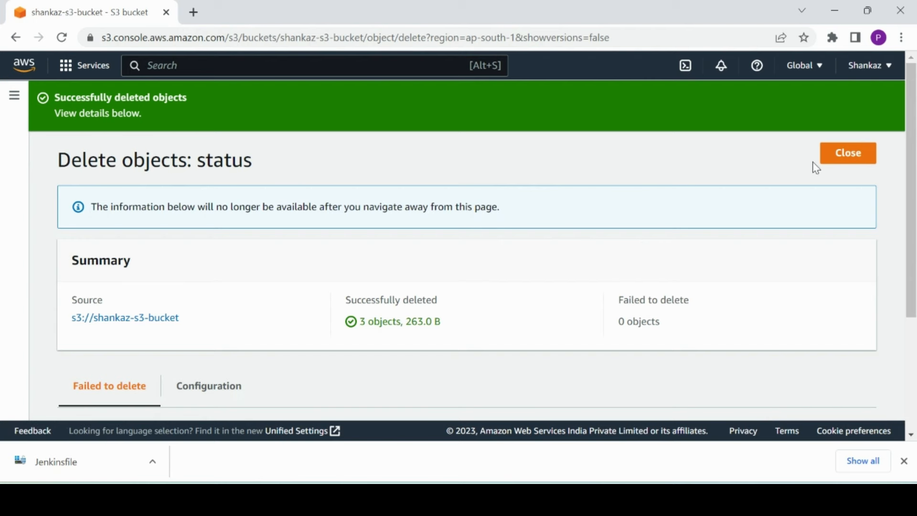
click(839, 153)
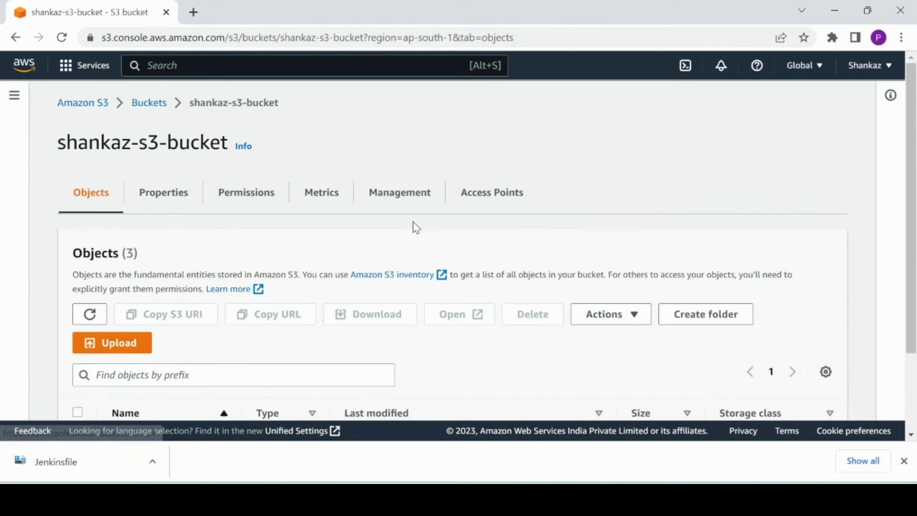
scroll(544, 162, down, 2)
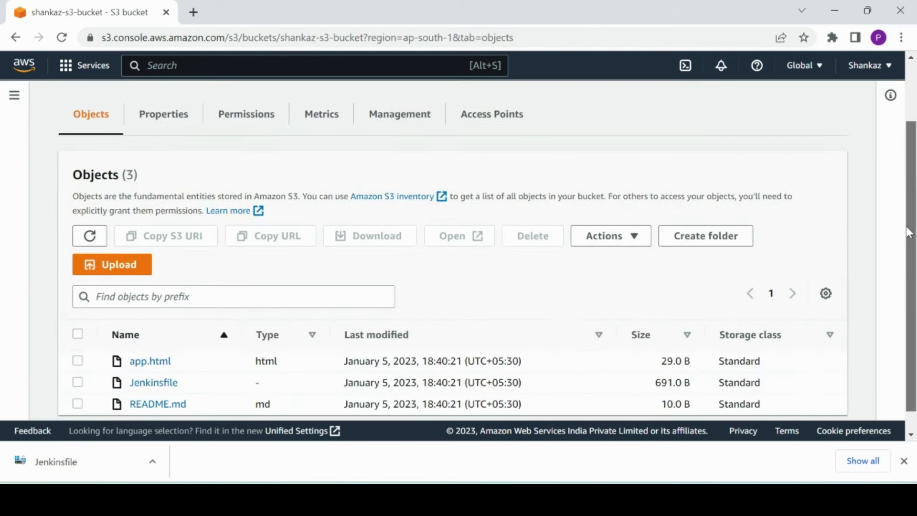
click(90, 235)
drag(913, 271, 913, 213)
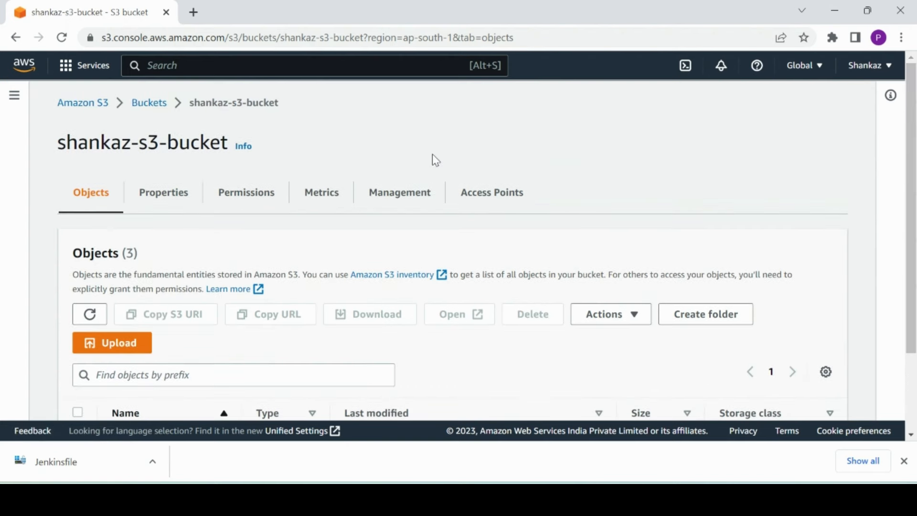
drag(912, 215, 912, 292)
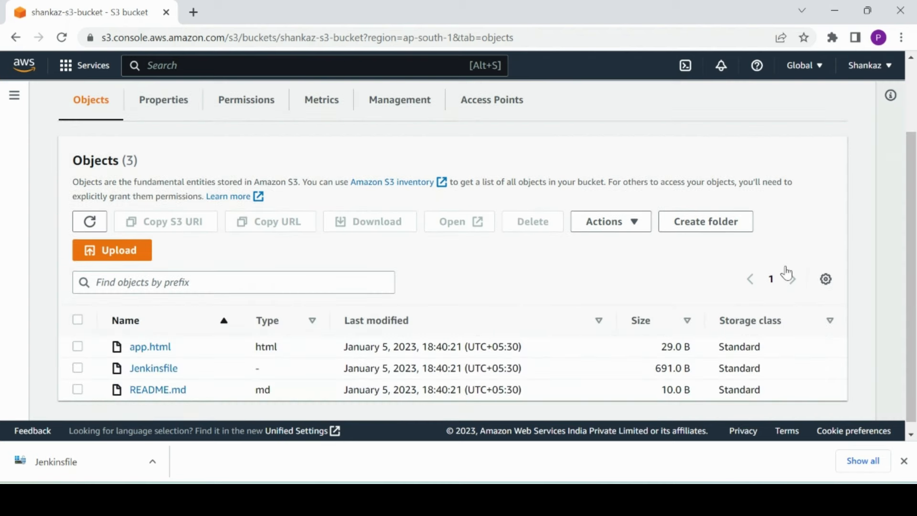
ctrl+click(142, 355)
click(260, 10)
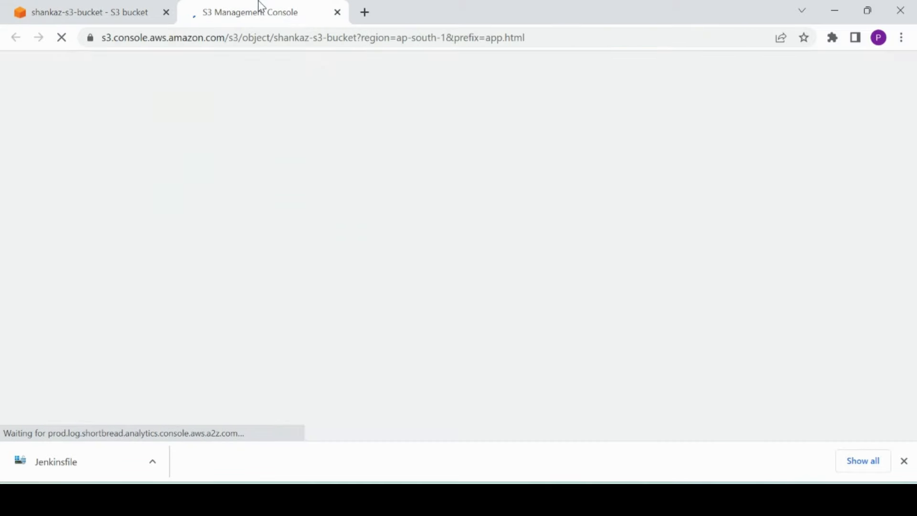
click(337, 12)
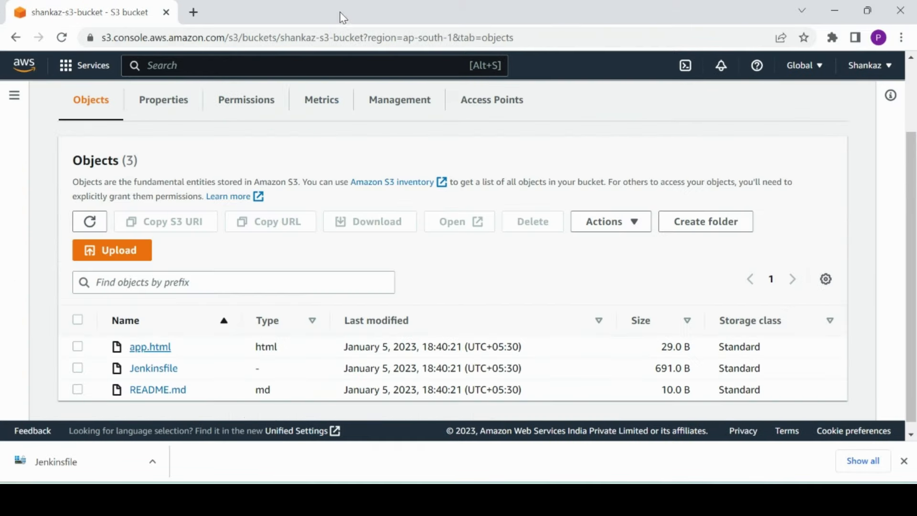
Open the uploaded app.html from the bucket in the browser and check its page text.
click(78, 348)
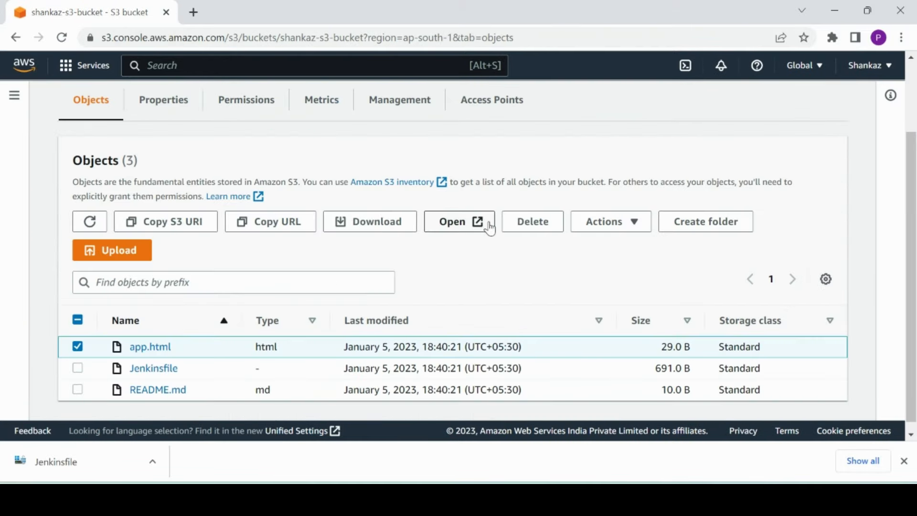
click(475, 222)
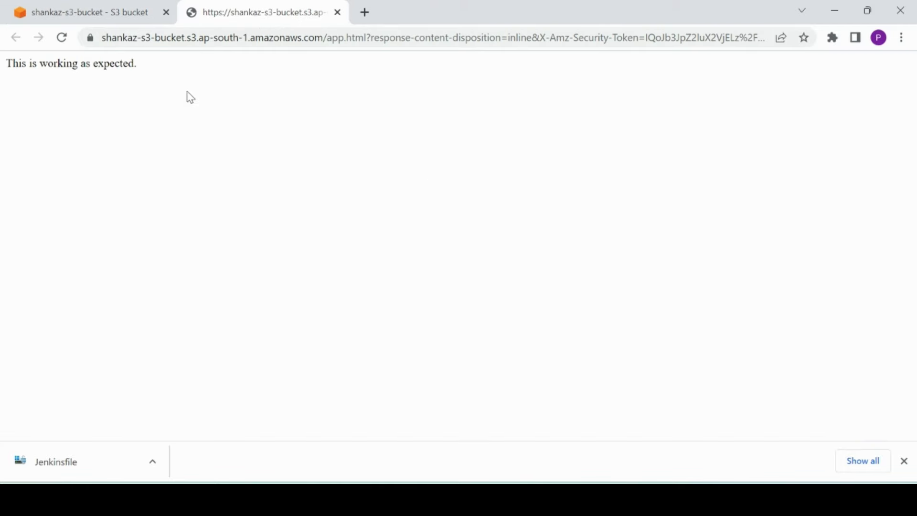
drag(139, 64, 9, 64)
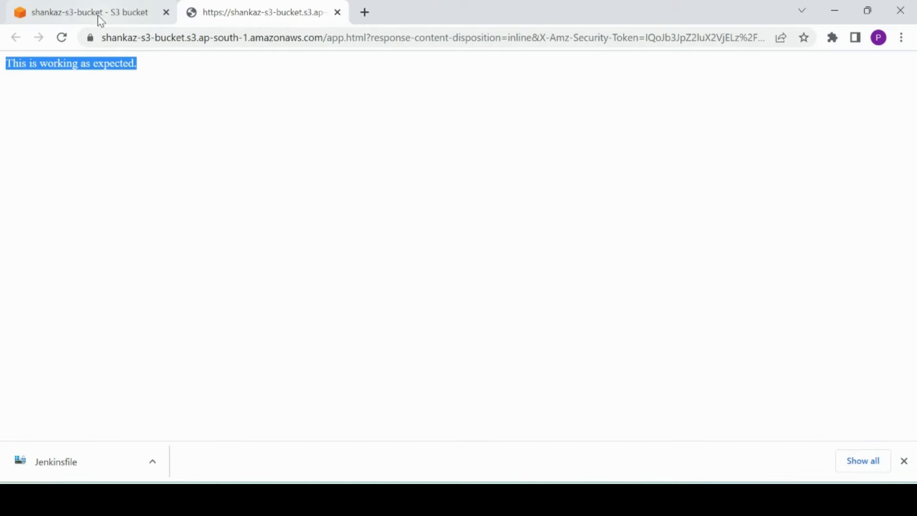
Return to the bucket's object list, then switch to Jenkins and go back from the build #4 console to the DemoPipeline page.
click(98, 14)
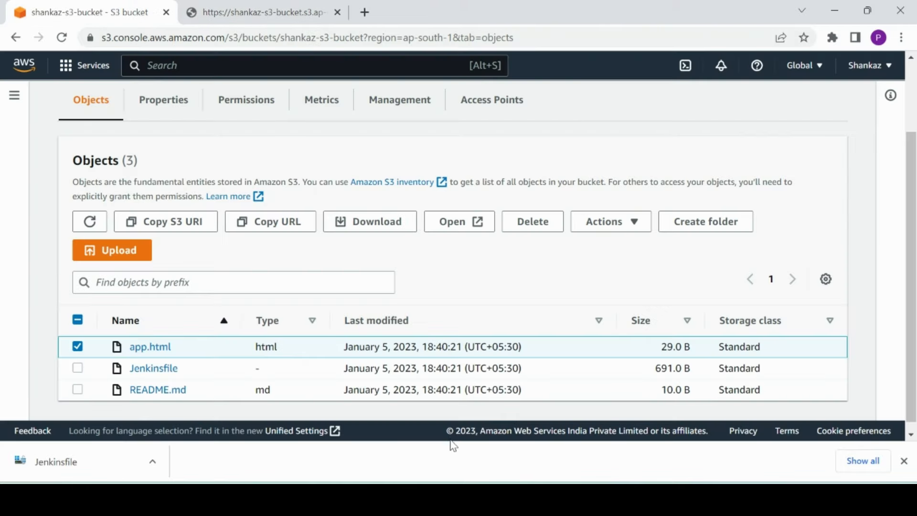
mouse_move(477, 499)
click(382, 446)
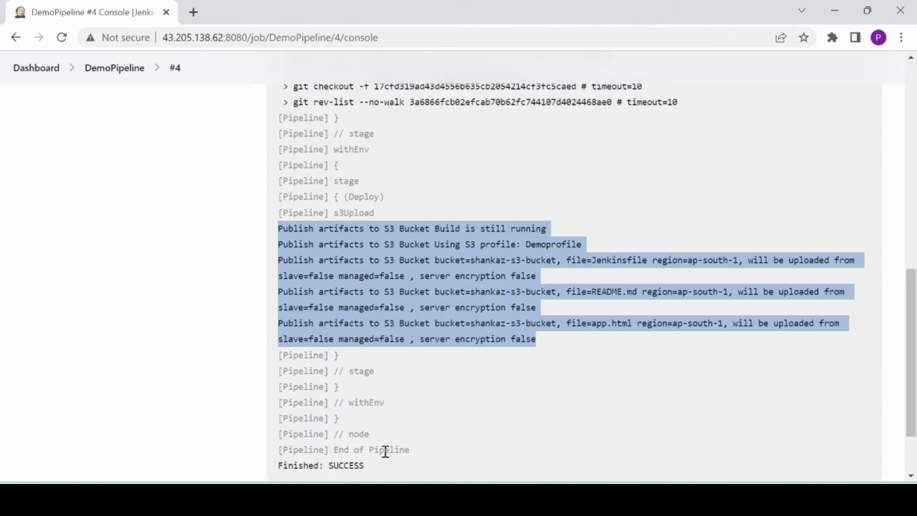
click(95, 71)
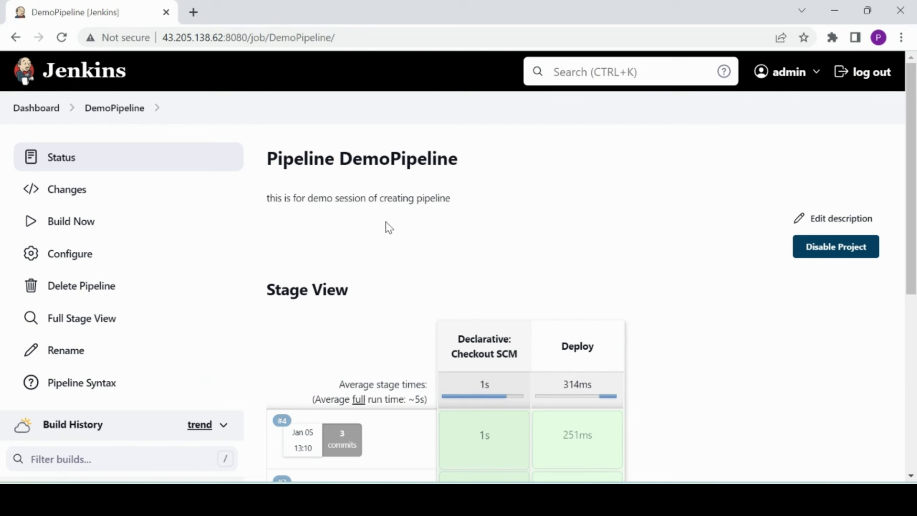